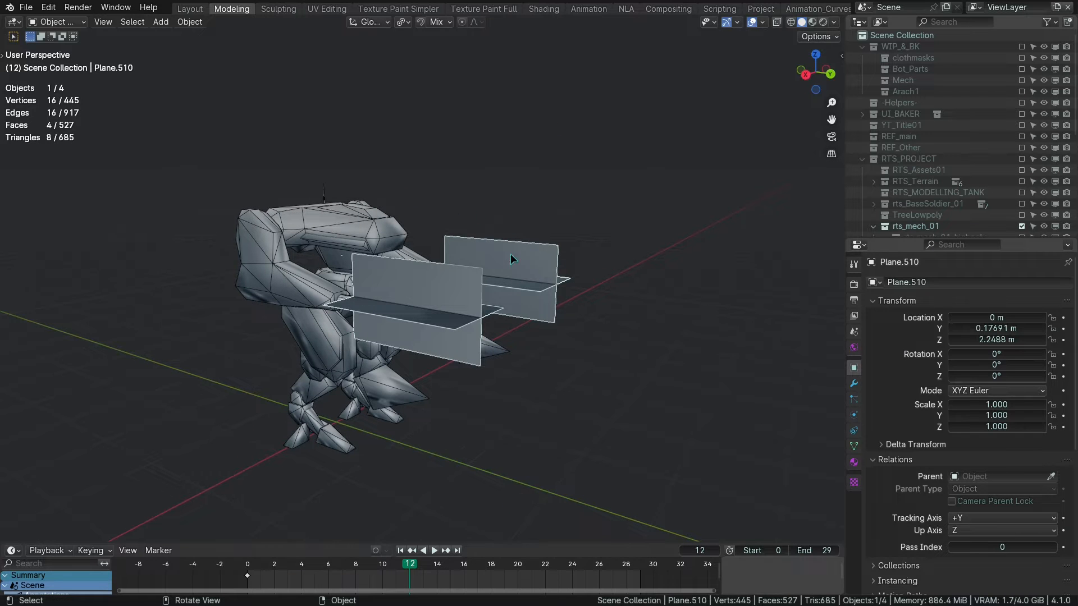
- Inspect the mech and its crossed muzzle-flash planes from the front, the side and an angled view
{"action": "left_click_drag", "start_coordinate": [820, 78], "coordinate": [382, 267]}
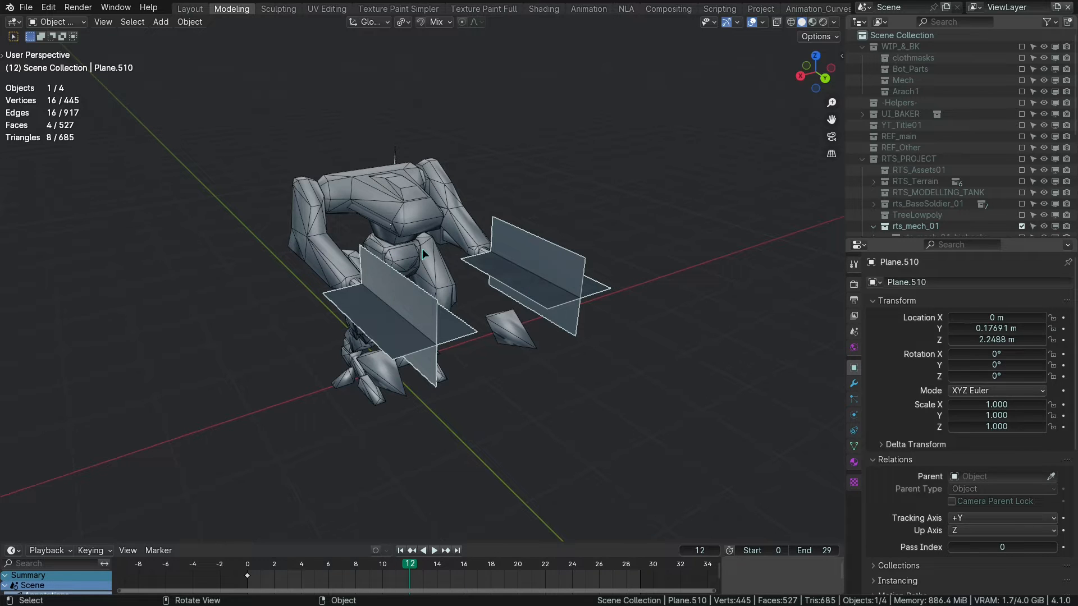
{"action": "left_click", "coordinate": [815, 86]}
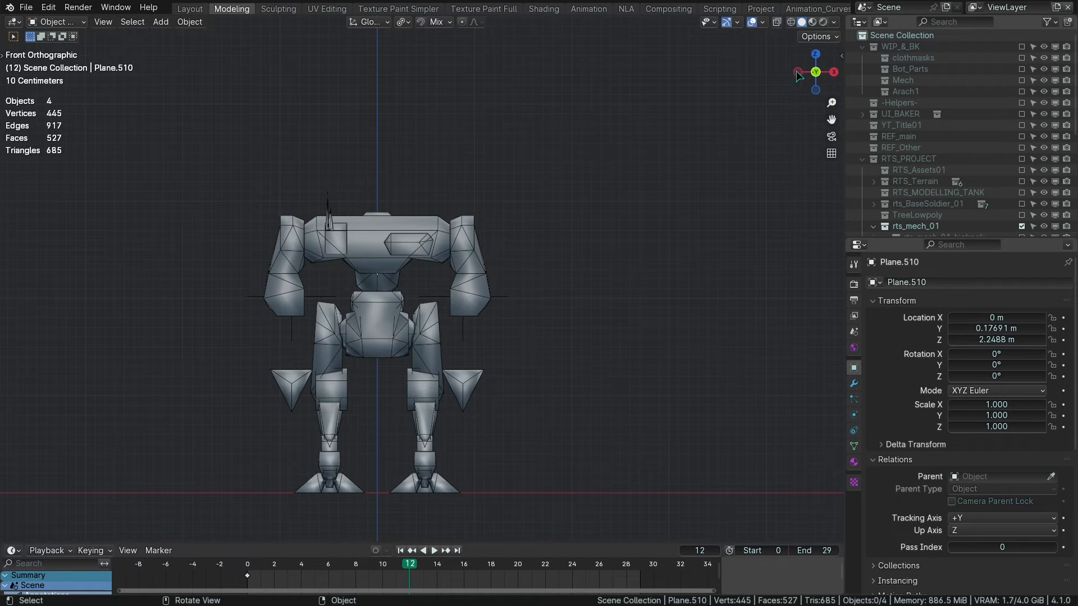
{"action": "left_click", "coordinate": [799, 72]}
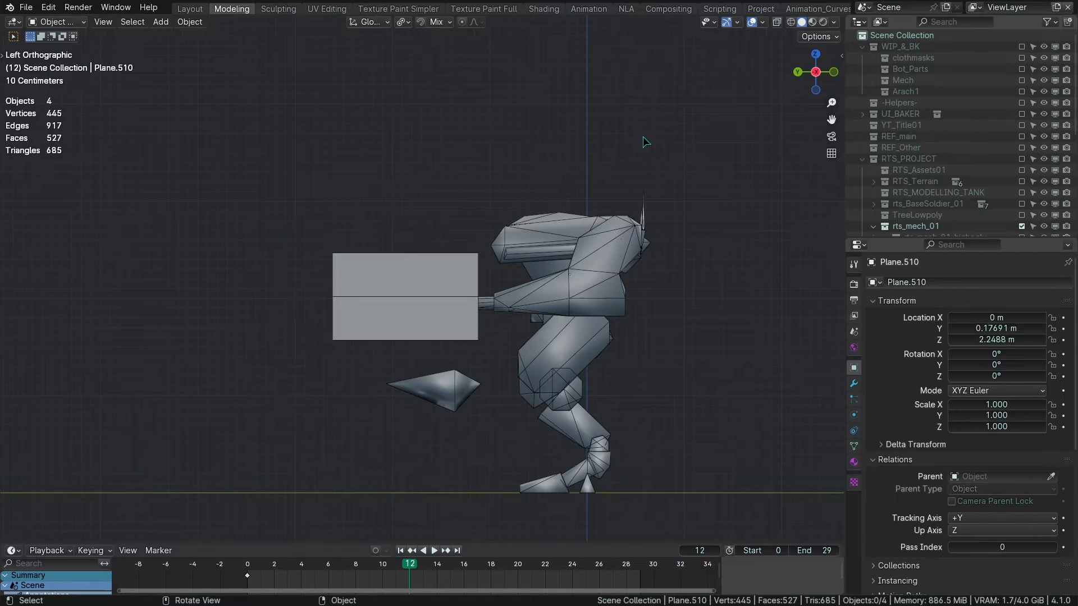
{"action": "left_click", "coordinate": [816, 72]}
{"action": "middle_click_drag", "start_coordinate": [704, 185], "coordinate": [430, 236]}
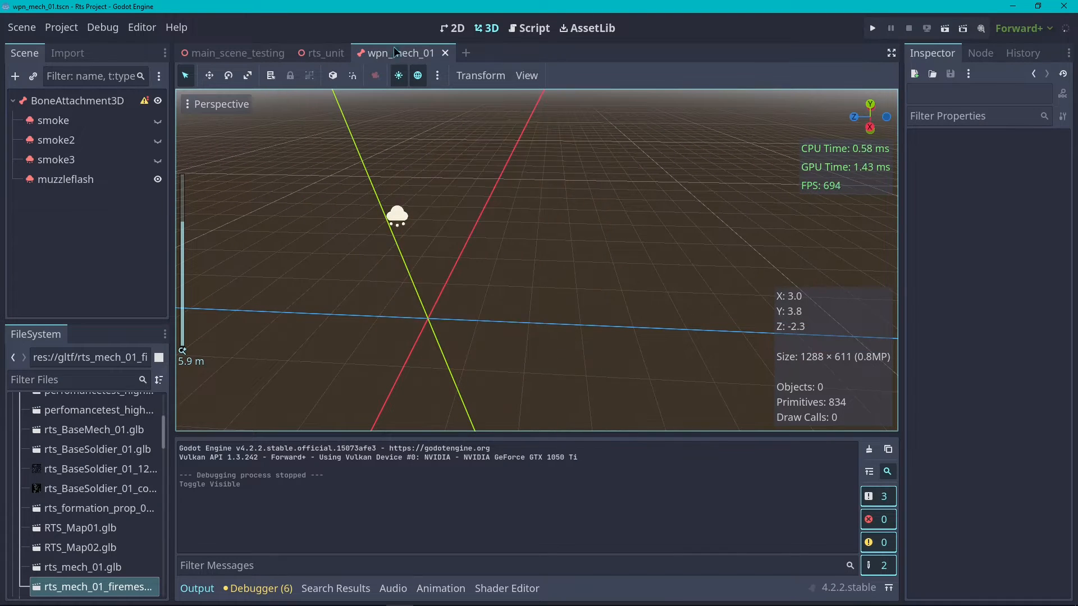
- Switch to Godot, collapse the output log and set the muzzleflash particle node's draw passes to 1
{"action": "left_click", "coordinate": [199, 588]}
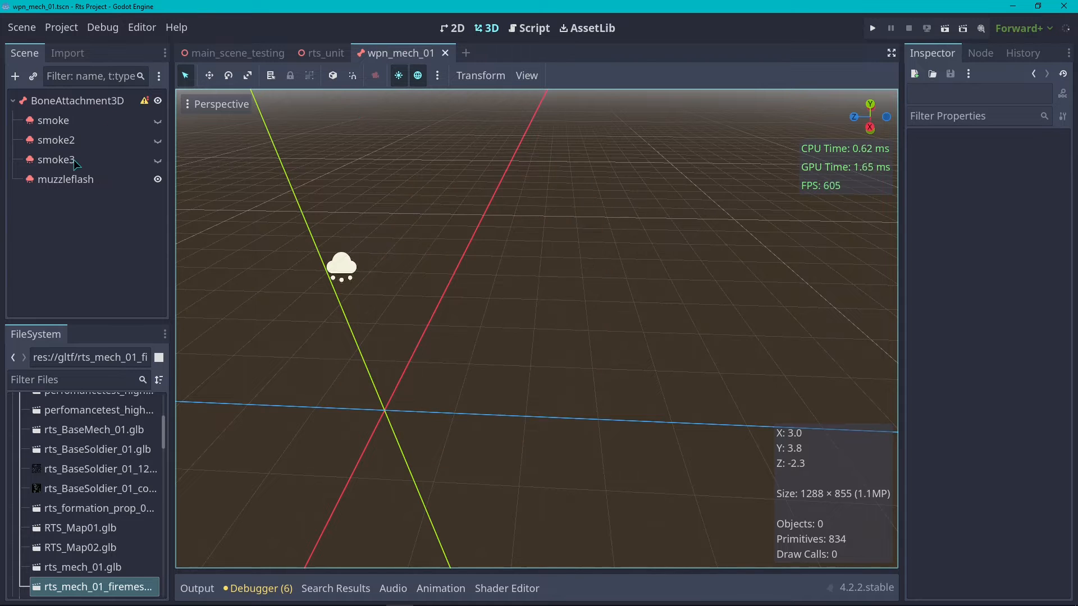
{"action": "left_click", "coordinate": [85, 179]}
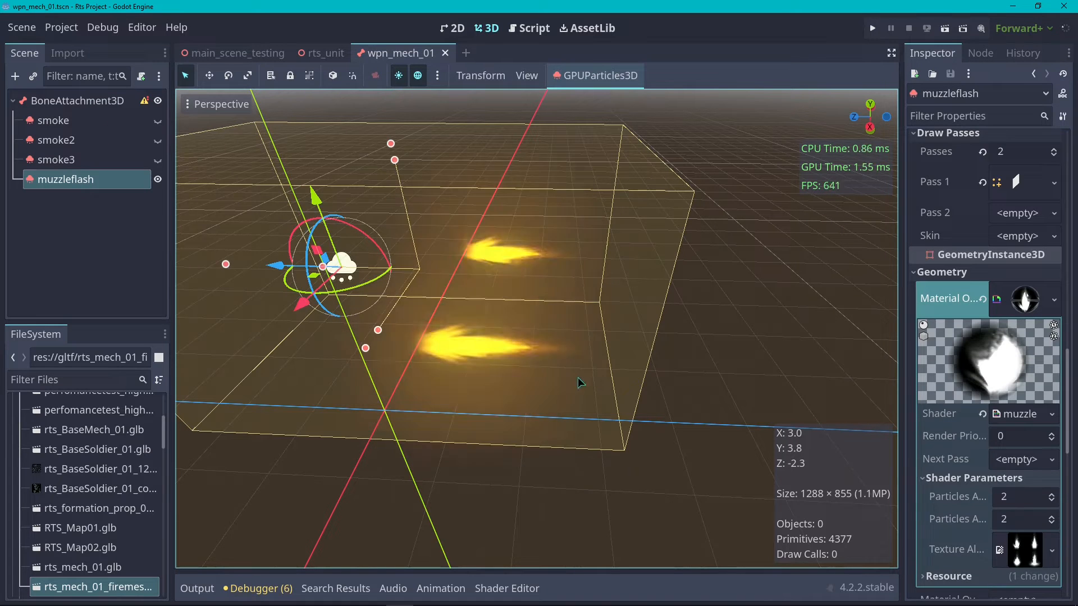
{"action": "scroll", "coordinate": [949, 238], "scroll_direction": "down", "scroll_amount": 3}
{"action": "scroll", "coordinate": [946, 188], "scroll_direction": "up", "scroll_amount": 5}
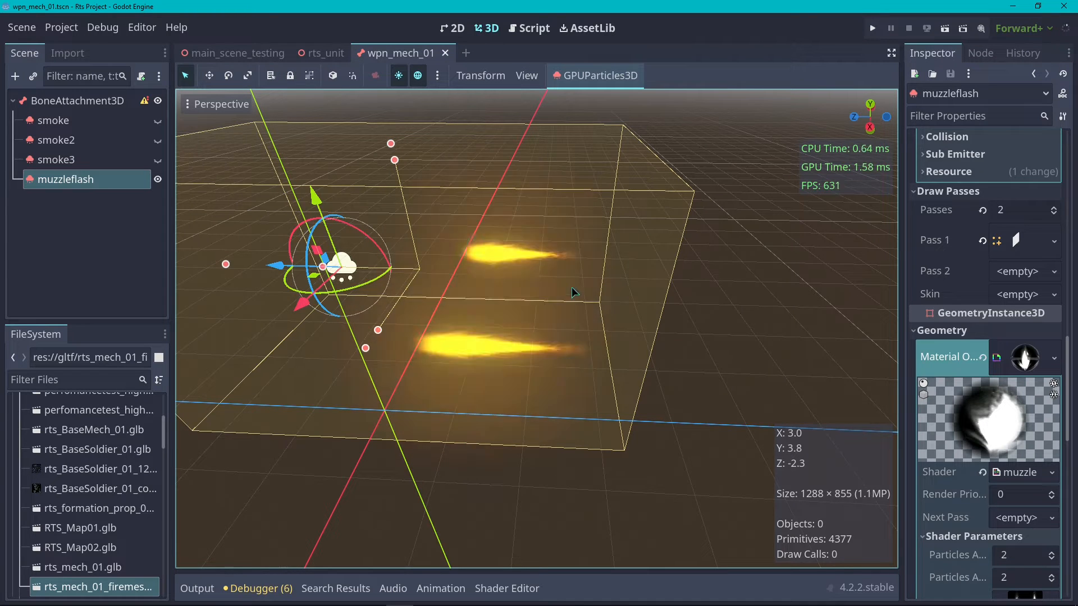
{"action": "scroll", "coordinate": [977, 337], "scroll_direction": "down", "scroll_amount": 5}
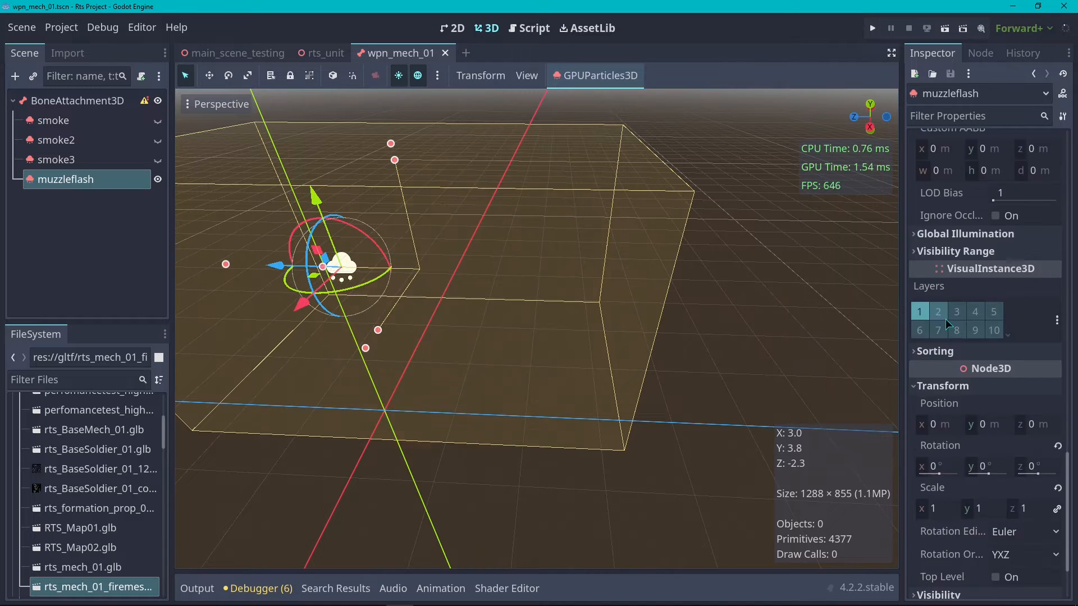
{"action": "scroll", "coordinate": [947, 326], "scroll_direction": "up", "scroll_amount": 10}
{"action": "scroll", "coordinate": [935, 337], "scroll_direction": "down", "scroll_amount": 3}
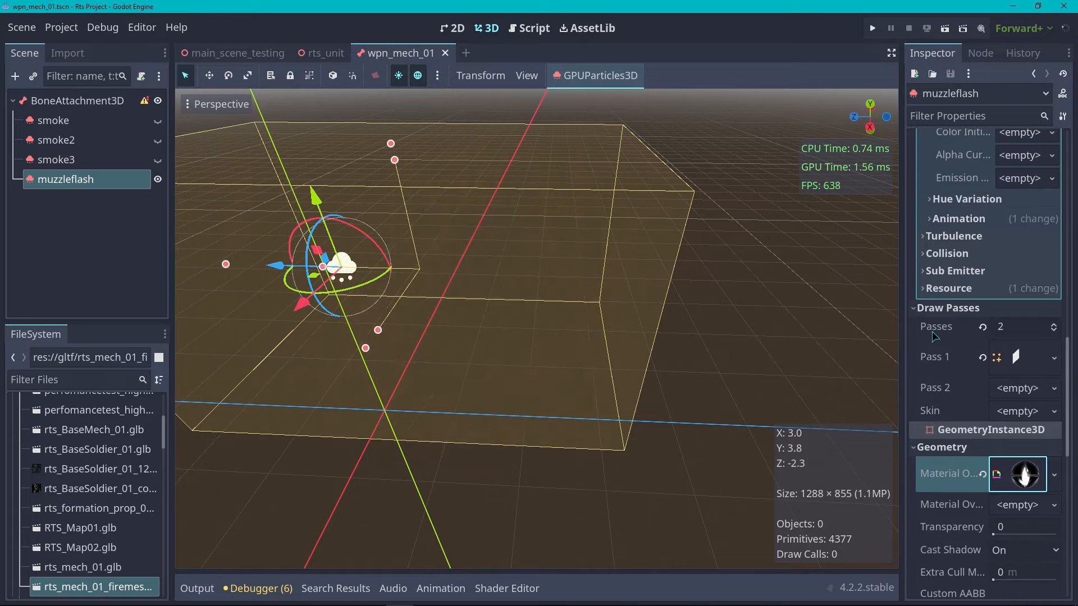
{"action": "left_click", "coordinate": [1054, 331]}
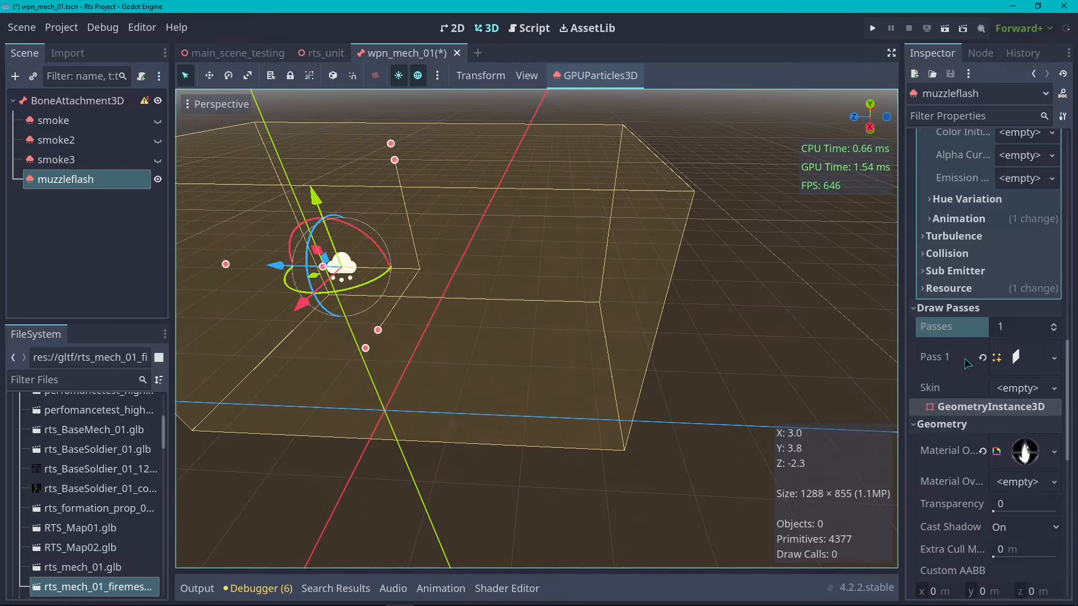
- Widen the scene tree and file list area so that full file names like rts_mech_01_firemesh.glb fit
{"action": "scroll", "coordinate": [951, 414], "scroll_direction": "up", "scroll_amount": 2}
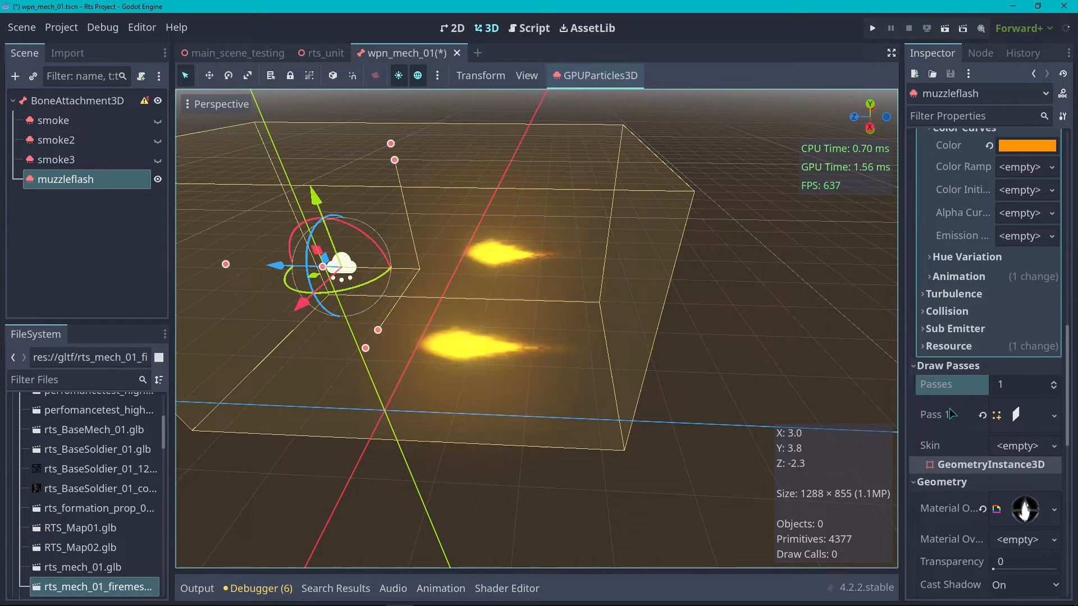
{"action": "scroll", "coordinate": [948, 432], "scroll_direction": "up", "scroll_amount": 10}
{"action": "scroll", "coordinate": [955, 449], "scroll_direction": "down", "scroll_amount": 8}
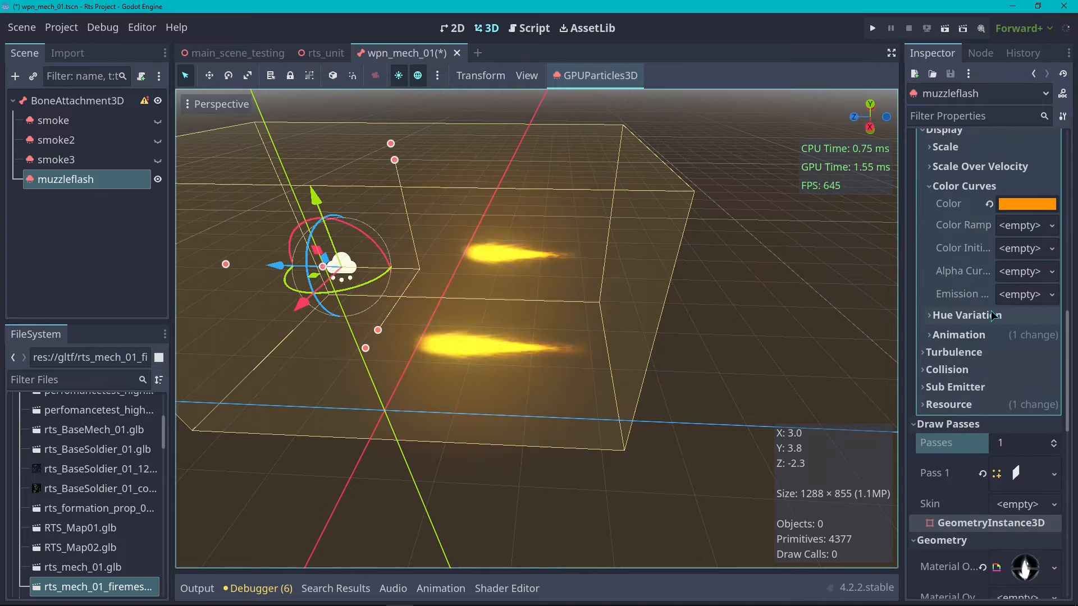
{"action": "scroll", "coordinate": [992, 315], "scroll_direction": "down", "scroll_amount": 5}
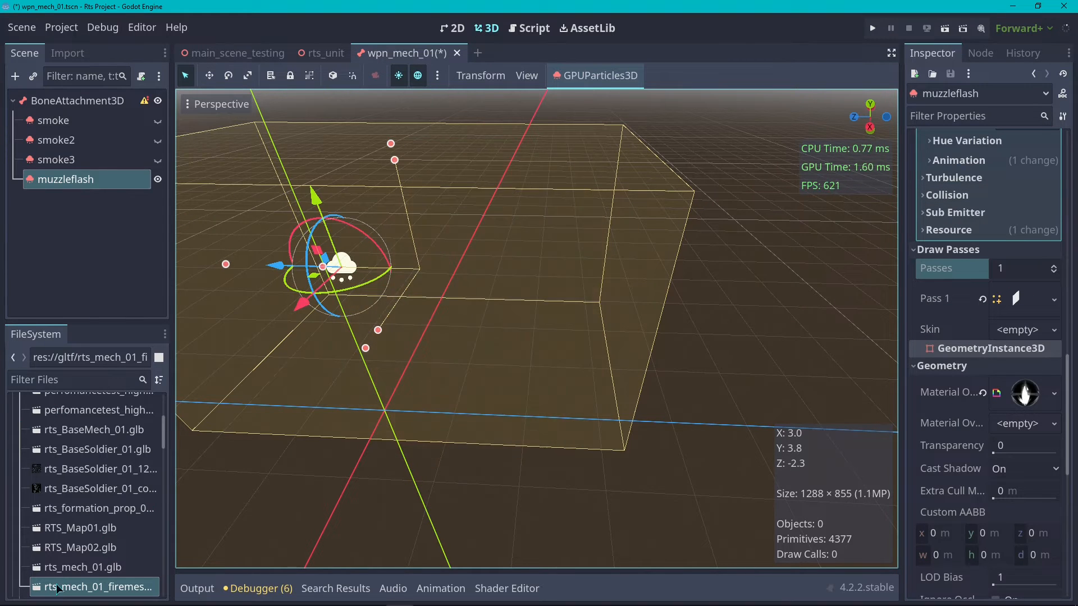
{"action": "left_click_drag", "start_coordinate": [170, 432], "coordinate": [228, 420]}
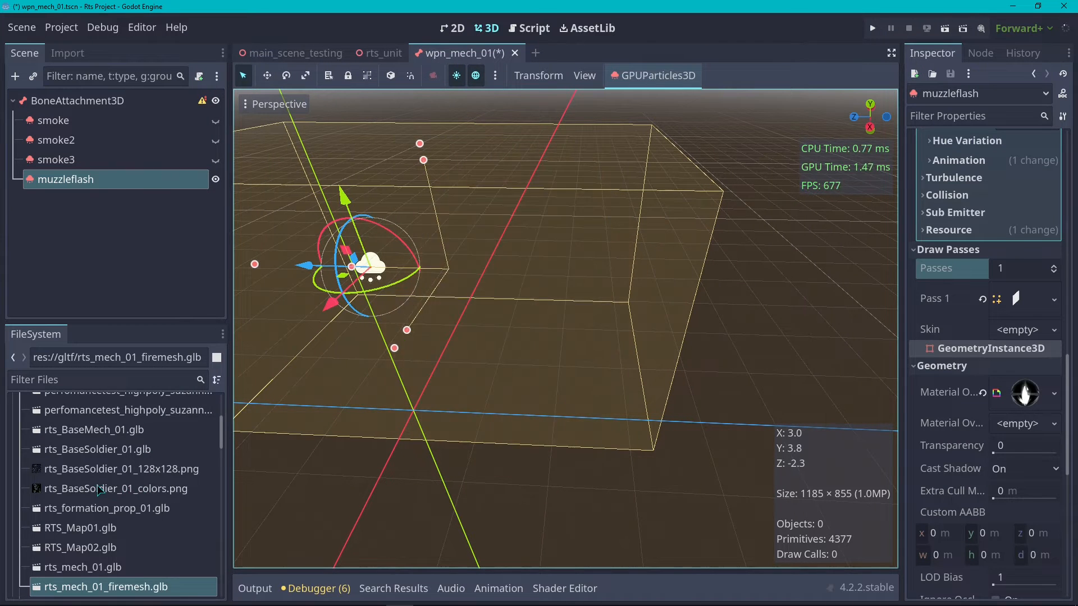
{"action": "scroll", "coordinate": [88, 532], "scroll_direction": "down", "scroll_amount": 1}
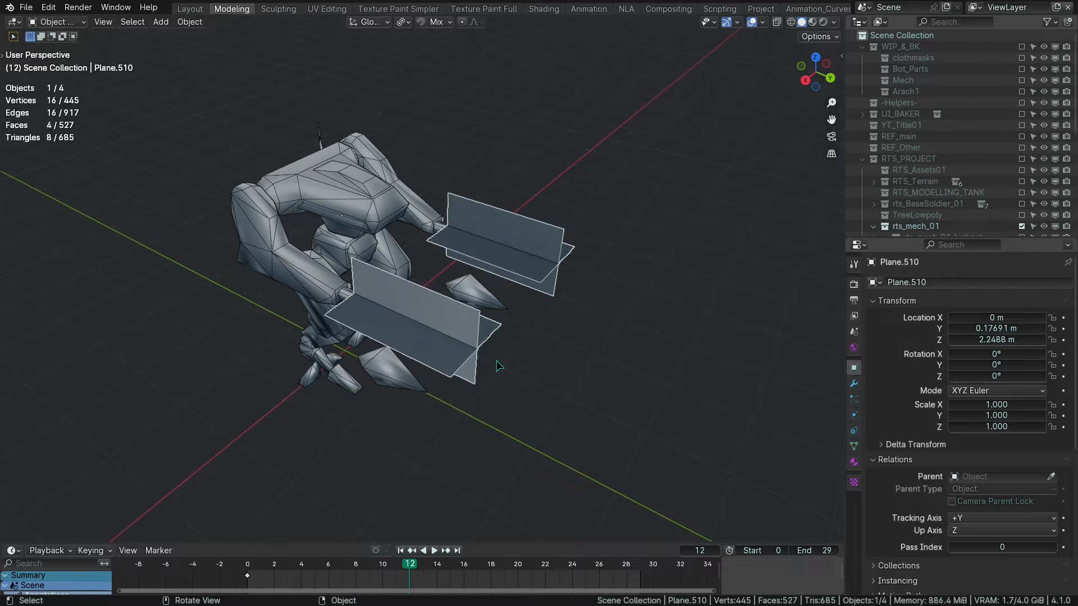
- Switch to Blender, display the mech's bones, select mech_armature and change the viewport to wireframe shading
{"action": "left_click_drag", "start_coordinate": [812, 66], "coordinate": [820, 52]}
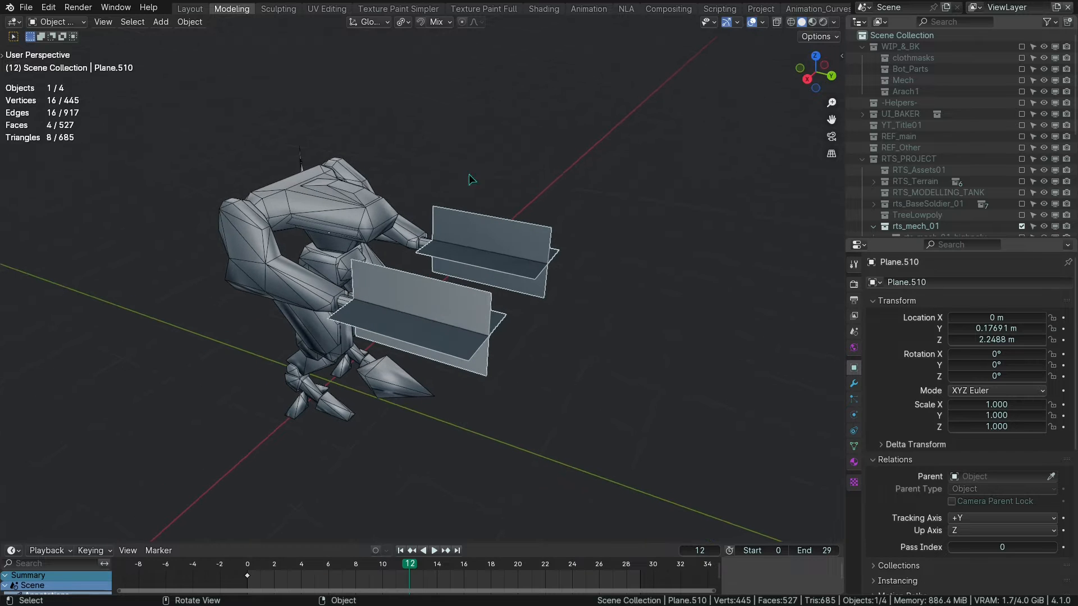
{"action": "left_click_drag", "start_coordinate": [822, 74], "coordinate": [862, 42]}
{"action": "left_click", "coordinate": [815, 73]}
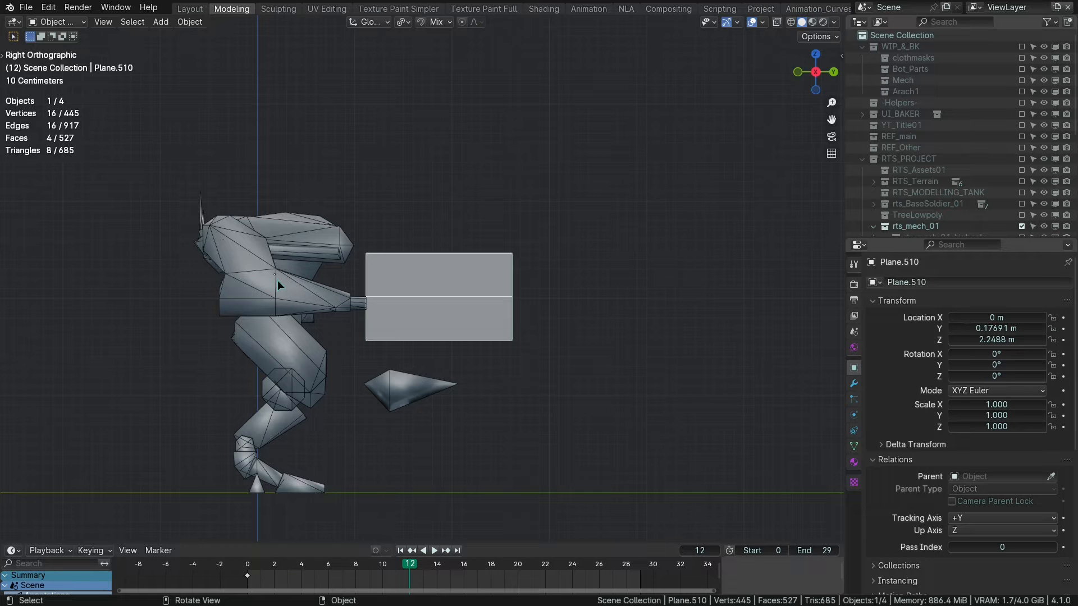
{"action": "middle_click_drag", "start_coordinate": [673, 140], "coordinate": [481, 178]}
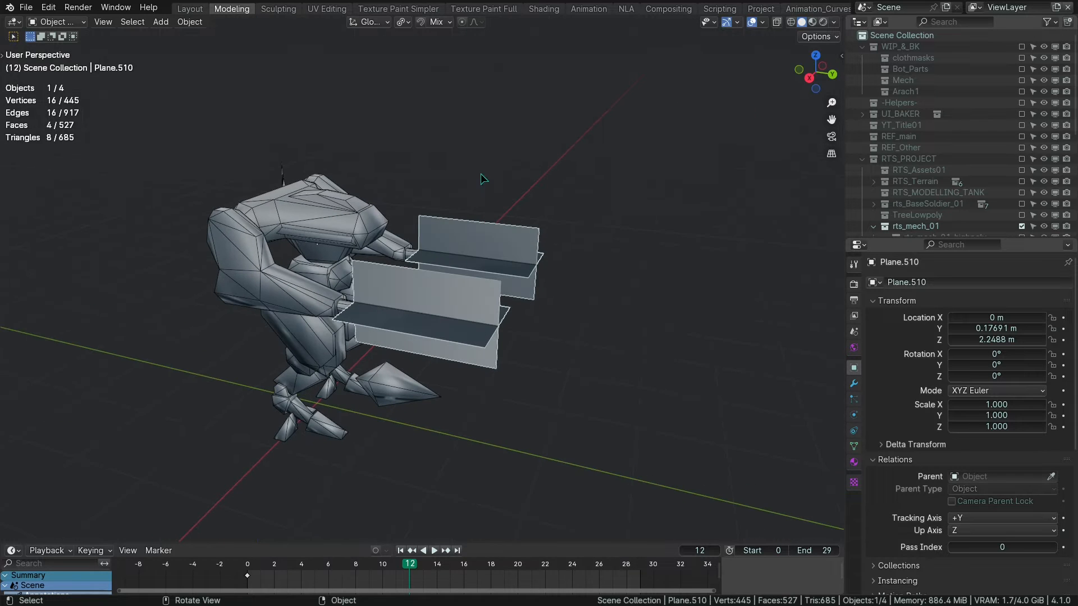
{"action": "key", "text": "q"}
{"action": "left_click", "coordinate": [522, 148]}
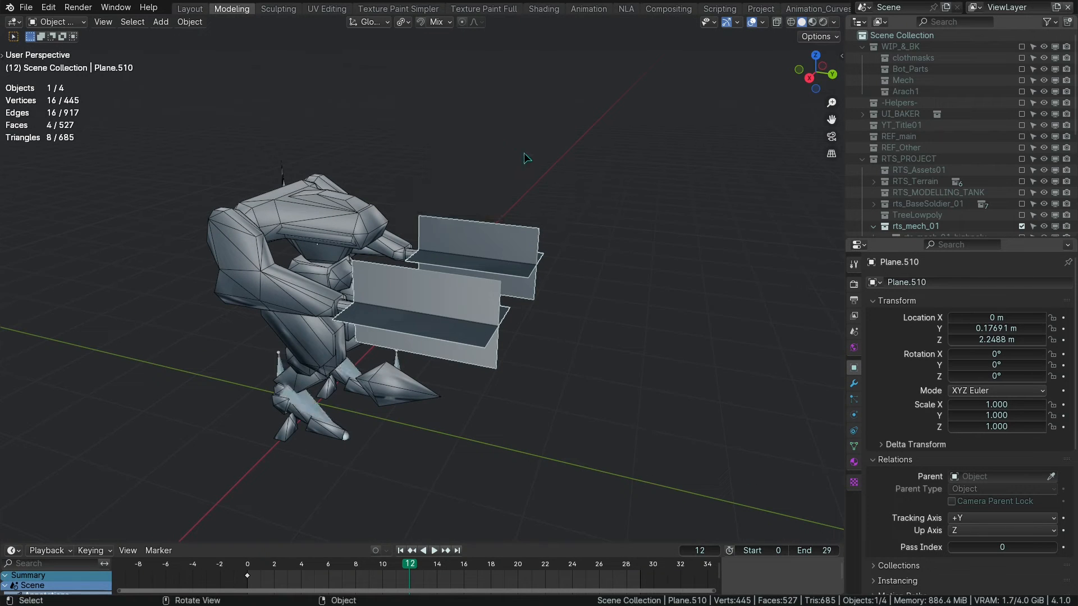
{"action": "left_click", "coordinate": [333, 420]}
{"action": "key", "text": "shift+z"}
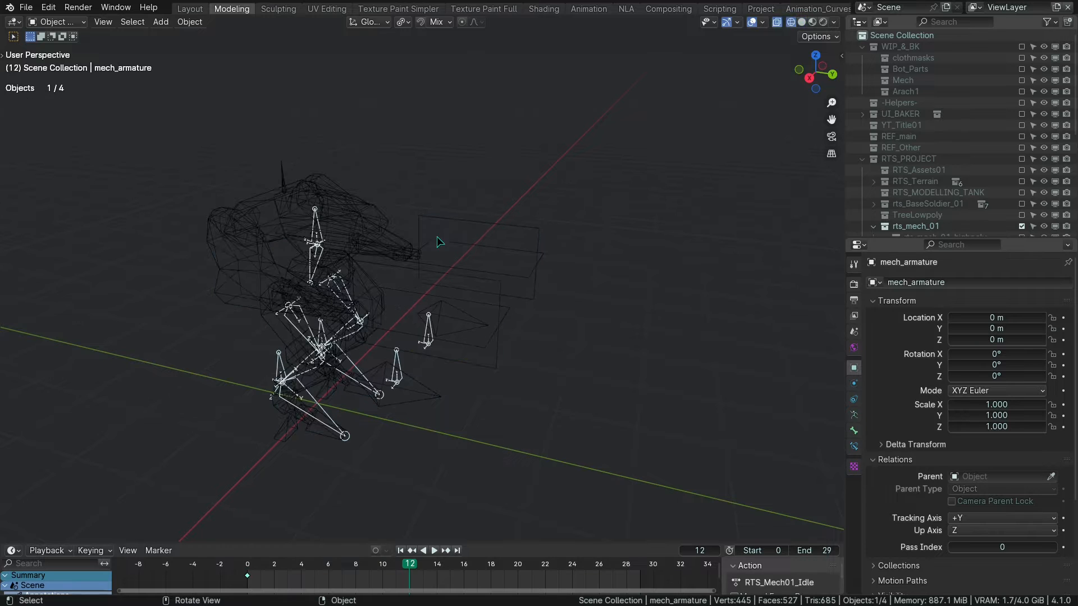
- Snap the 3D cursor to the armature's torso_upper bone in Pose Mode and return to Object Mode
{"action": "key", "text": "ctrl+Tab"}
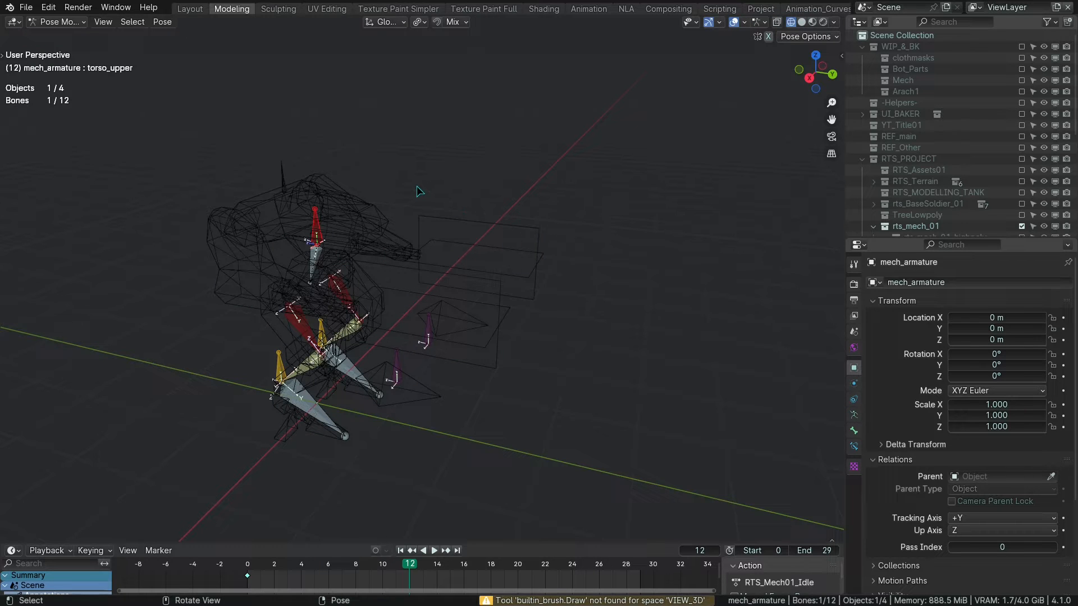
{"action": "key", "text": "shift+s"}
{"action": "left_click", "coordinate": [413, 259]}
{"action": "key", "text": "ctrl+Tab"}
- Set the origin of the muzzle-flash planes object Plane.510 to the 3D cursor and restore solid shading
{"action": "left_click", "coordinate": [476, 220]}
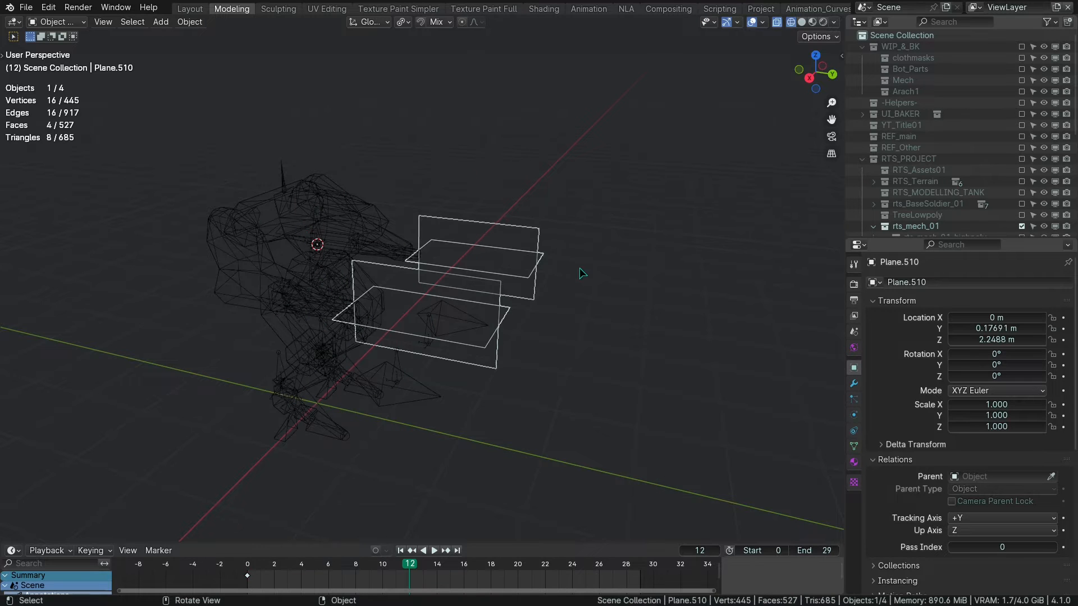
{"action": "key", "text": "ctrl+shift+alt+c"}
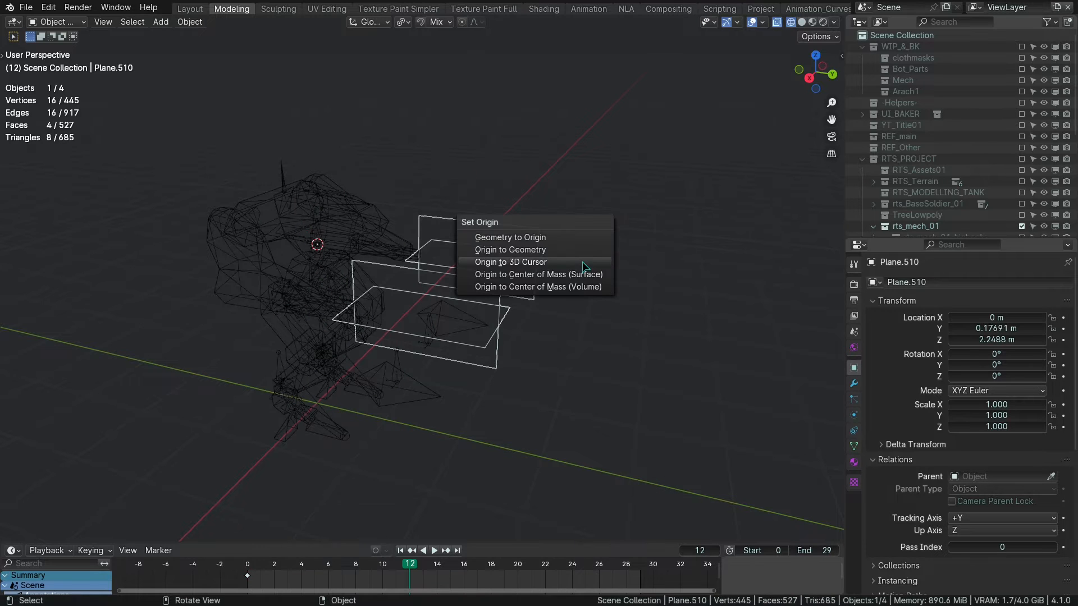
{"action": "left_click", "coordinate": [495, 262]}
{"action": "key", "text": "alt+a"}
{"action": "key", "text": "shift+z"}
{"action": "left_click", "coordinate": [494, 251]}
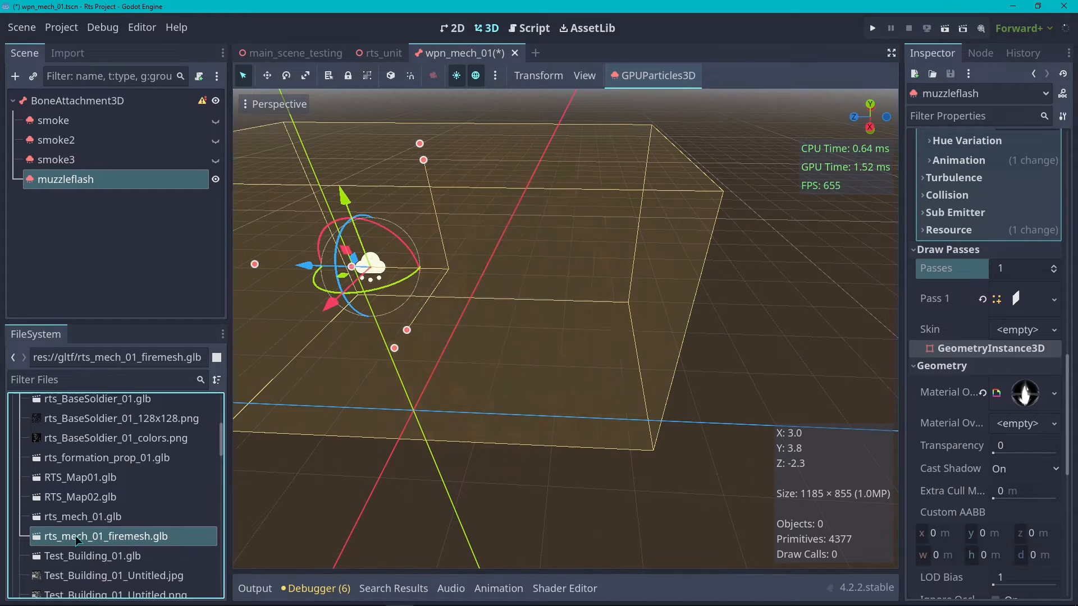
- In Godot, instance rts_mech_01_firemesh.glb under BoneAttachment3D, make it local and select its Plane_510 mesh node
{"action": "left_click_drag", "start_coordinate": [75, 535], "coordinate": [106, 115]}
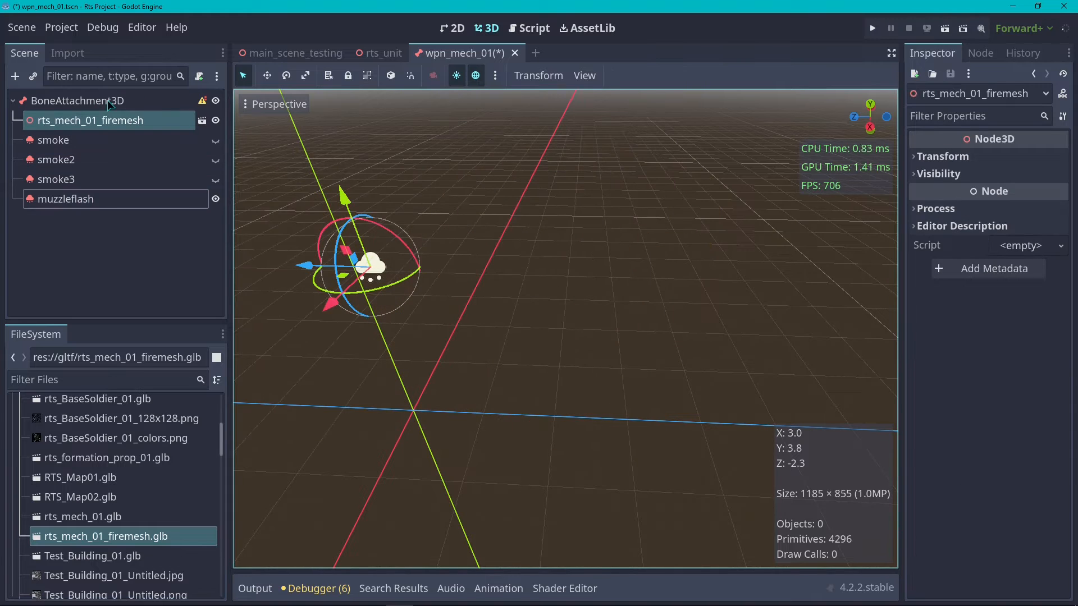
{"action": "right_click", "coordinate": [71, 120]}
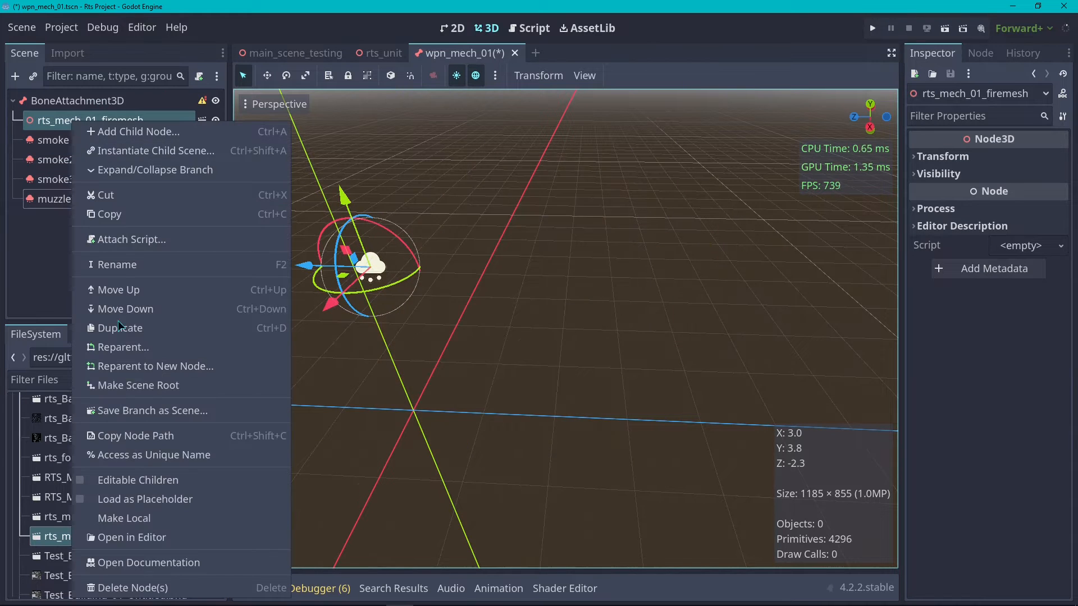
{"action": "left_click", "coordinate": [141, 516]}
{"action": "left_click", "coordinate": [57, 145]}
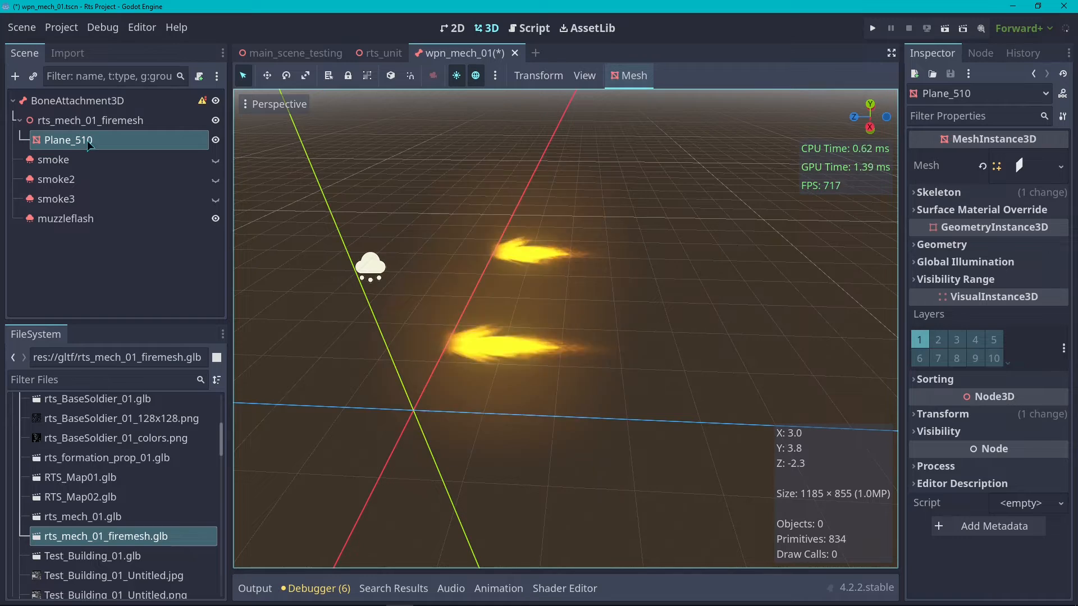
- Review the resource options available for Plane_510's mesh without choosing one
{"action": "scroll", "coordinate": [530, 197], "scroll_direction": "down", "scroll_amount": 4}
{"action": "scroll", "coordinate": [530, 198], "scroll_direction": "up", "scroll_amount": 5}
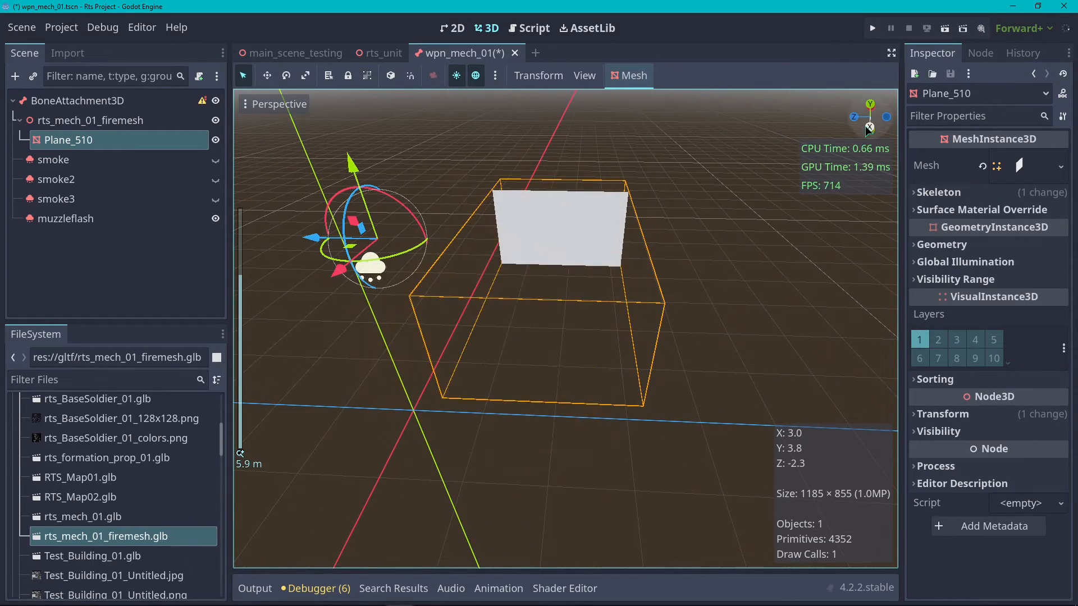
{"action": "left_click", "coordinate": [1061, 167]}
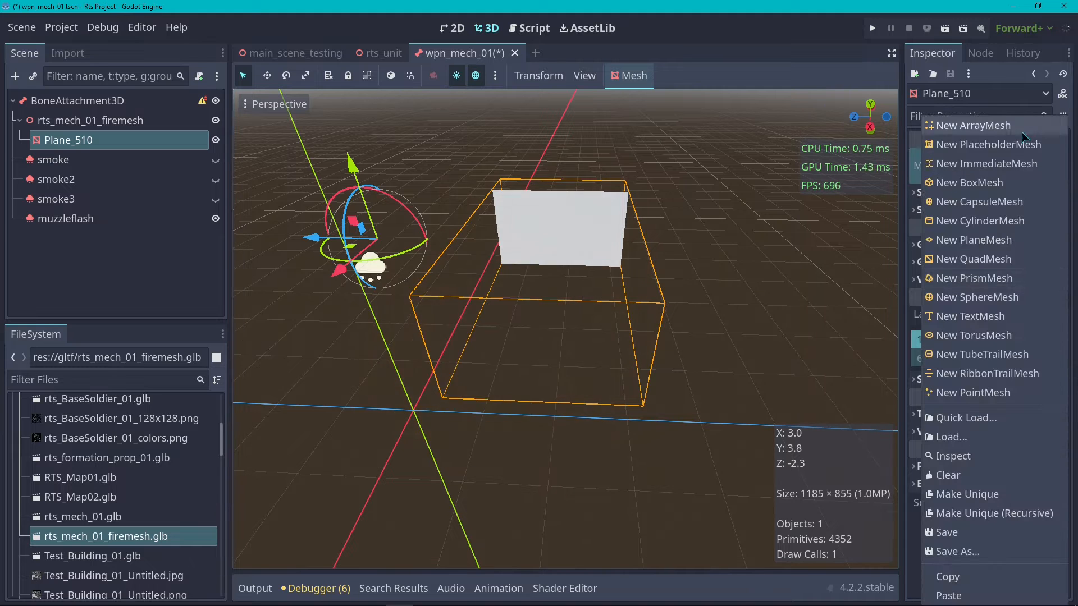
{"action": "left_click", "coordinate": [725, 119]}
- Delete the rts_mech_01_firemesh node together with its Plane_510 child from the scene
{"action": "left_click", "coordinate": [107, 120], "text": "ctrl"}
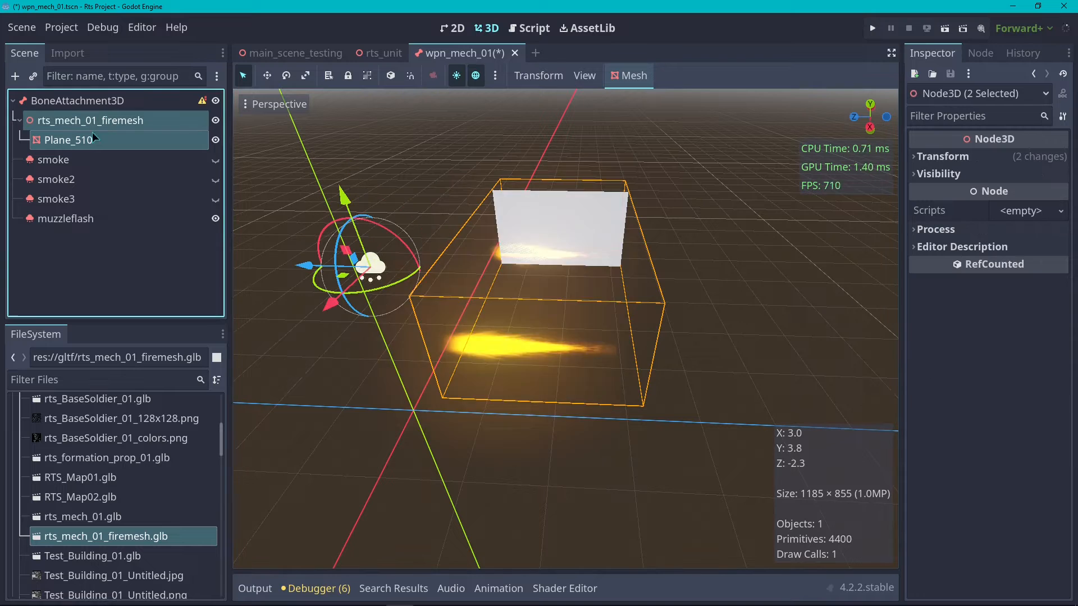
{"action": "key", "text": "Delete"}
{"action": "key", "text": "Return"}
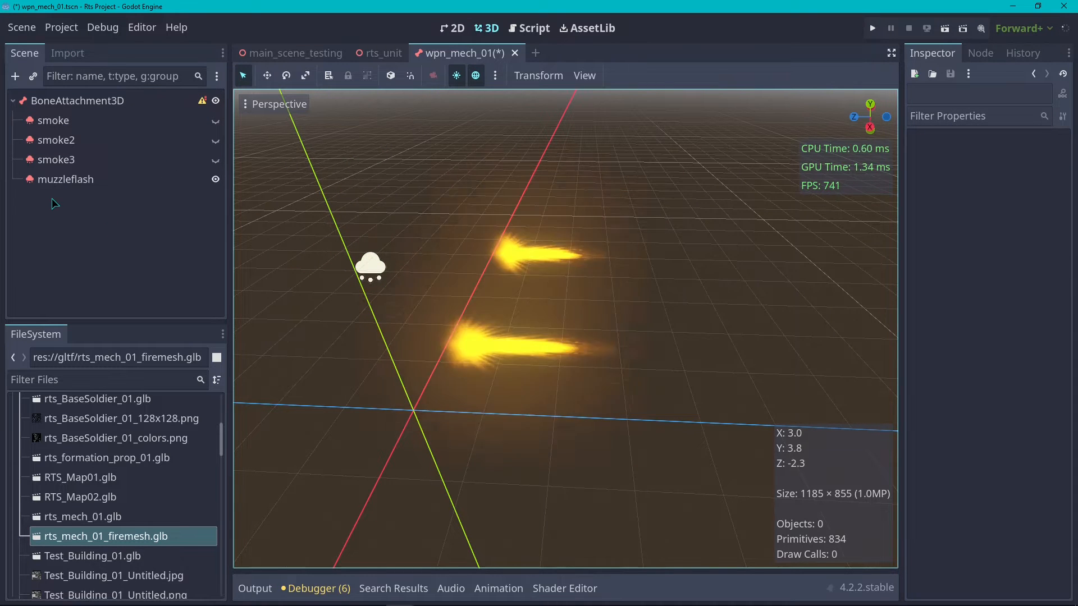
- Select the muzzleflash particles and review the mesh options for draw Pass 1 without choosing one
{"action": "left_click", "coordinate": [84, 180]}
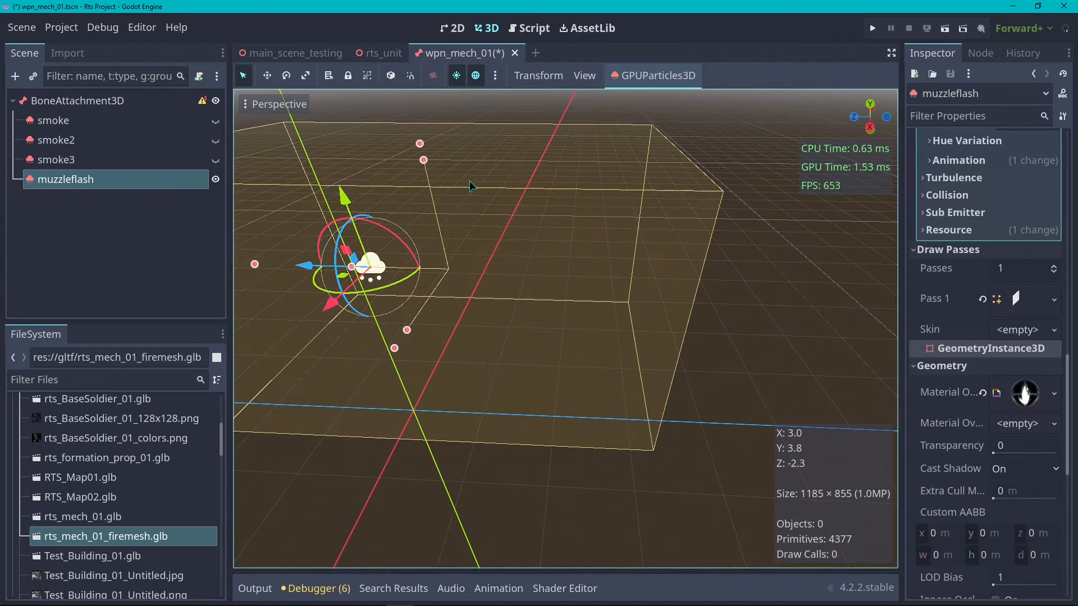
{"action": "scroll", "coordinate": [981, 408], "scroll_direction": "up", "scroll_amount": 4}
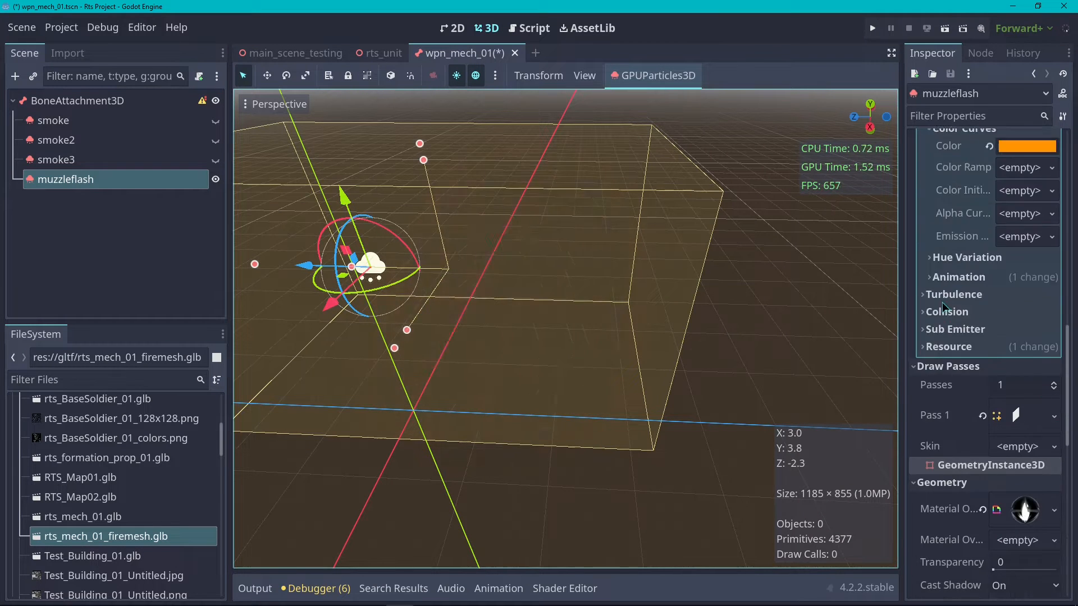
{"action": "left_click", "coordinate": [1055, 417]}
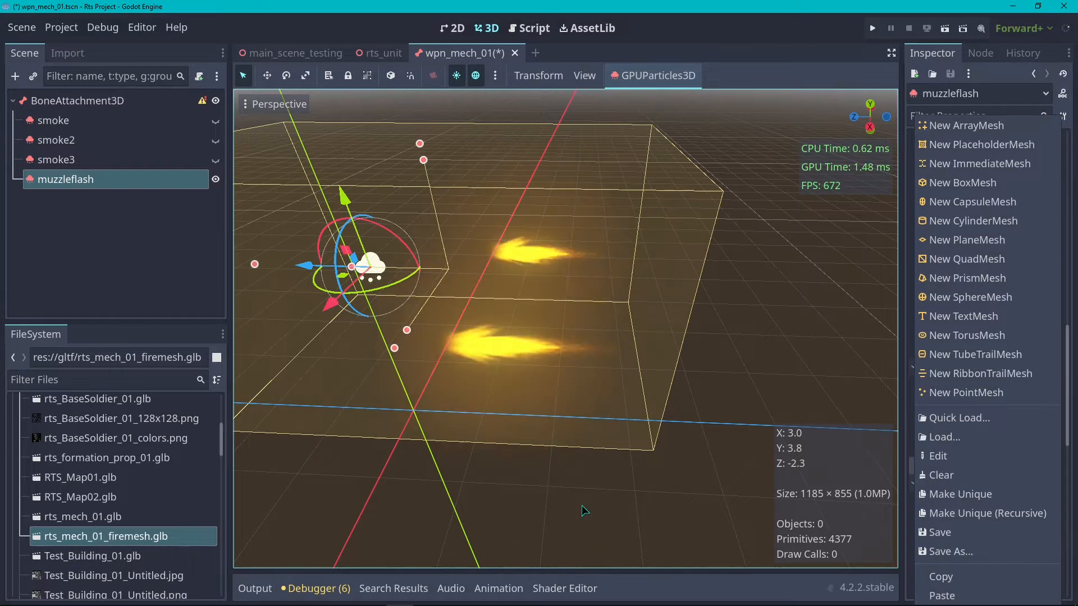
{"action": "left_click", "coordinate": [585, 507]}
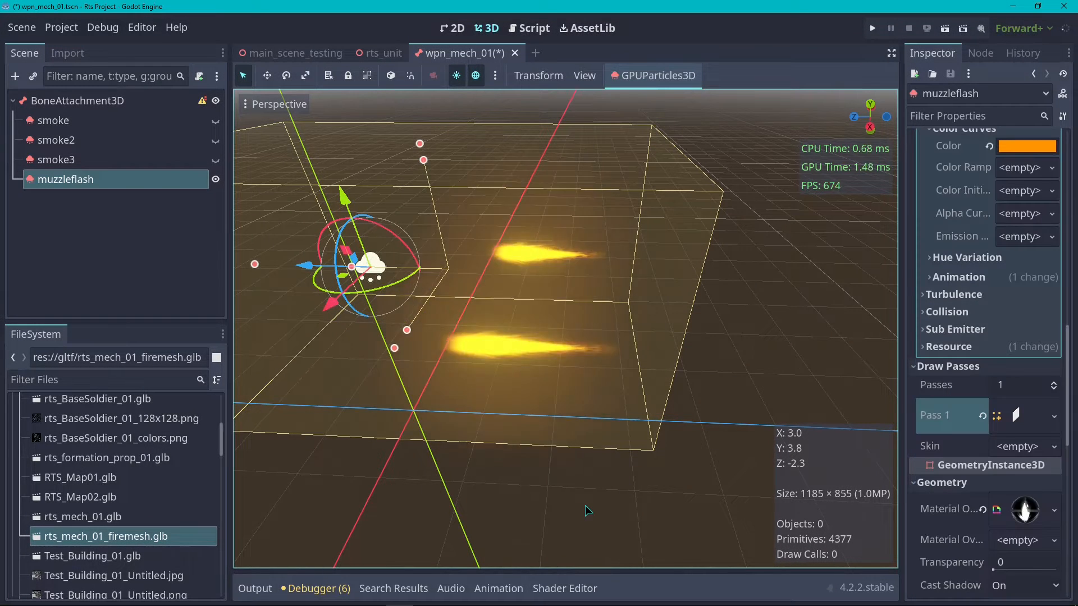
- Try magenta and cyan as the muzzleflash particles' Color Curves color, and settle on amber with hex ffc122
{"action": "scroll", "coordinate": [974, 395], "scroll_direction": "up", "scroll_amount": 8}
{"action": "scroll", "coordinate": [974, 394], "scroll_direction": "down", "scroll_amount": 4}
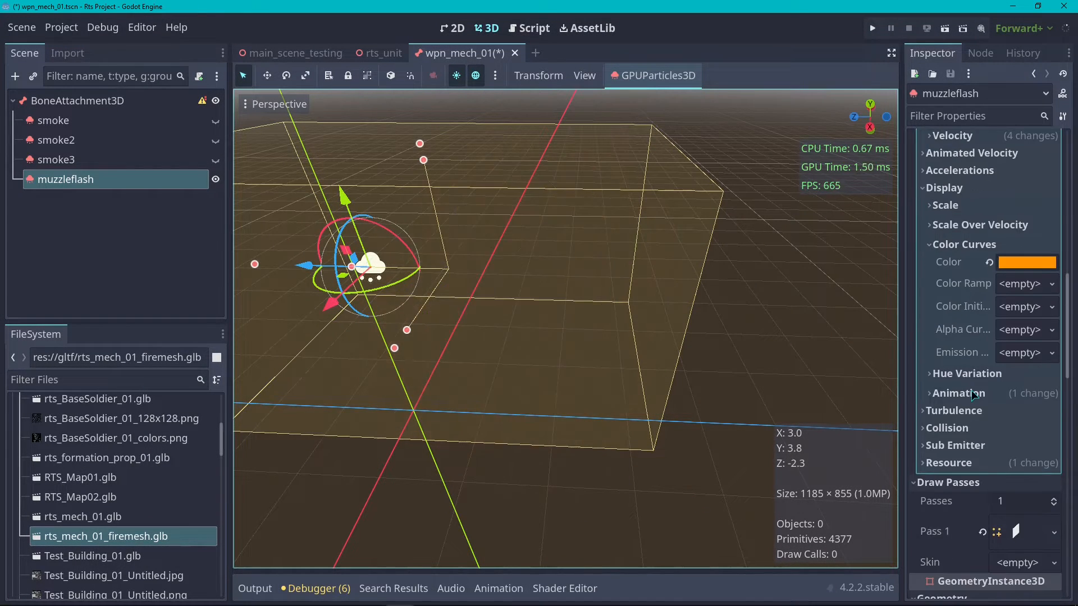
{"action": "scroll", "coordinate": [967, 340], "scroll_direction": "up", "scroll_amount": 2}
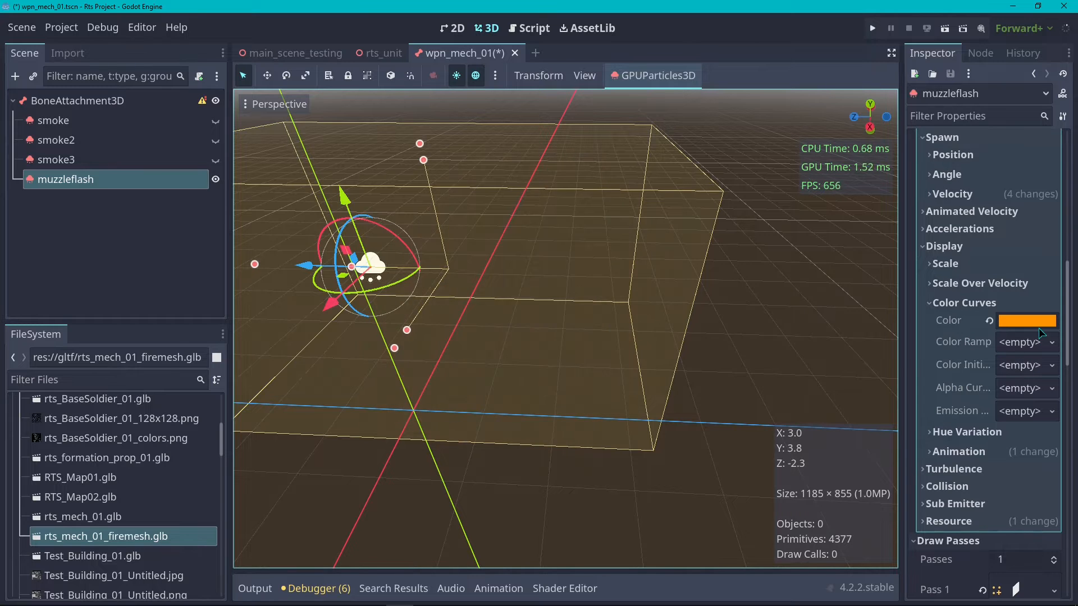
{"action": "left_click", "coordinate": [1038, 325]}
{"action": "left_click_drag", "start_coordinate": [1030, 39], "coordinate": [1014, 26]}
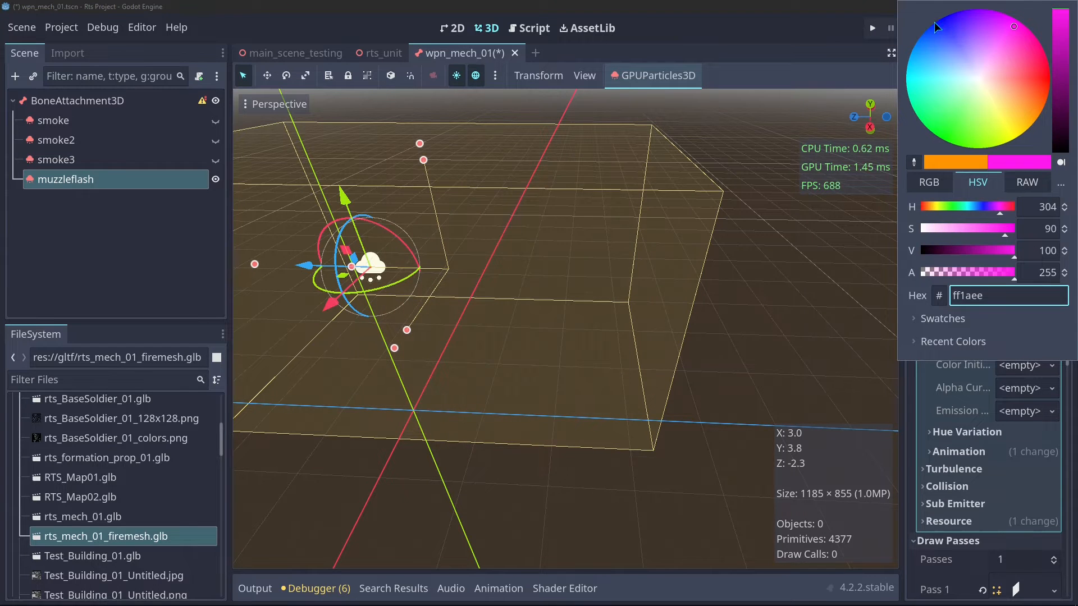
{"action": "mouse_move", "coordinate": [941, 72]}
{"action": "left_mouse_down"}
{"action": "mouse_move", "coordinate": [946, 25]}
{"action": "mouse_move", "coordinate": [957, 119]}
{"action": "mouse_move", "coordinate": [925, 121]}
{"action": "mouse_move", "coordinate": [914, 66]}
{"action": "mouse_move", "coordinate": [909, 81]}
{"action": "left_mouse_up"}
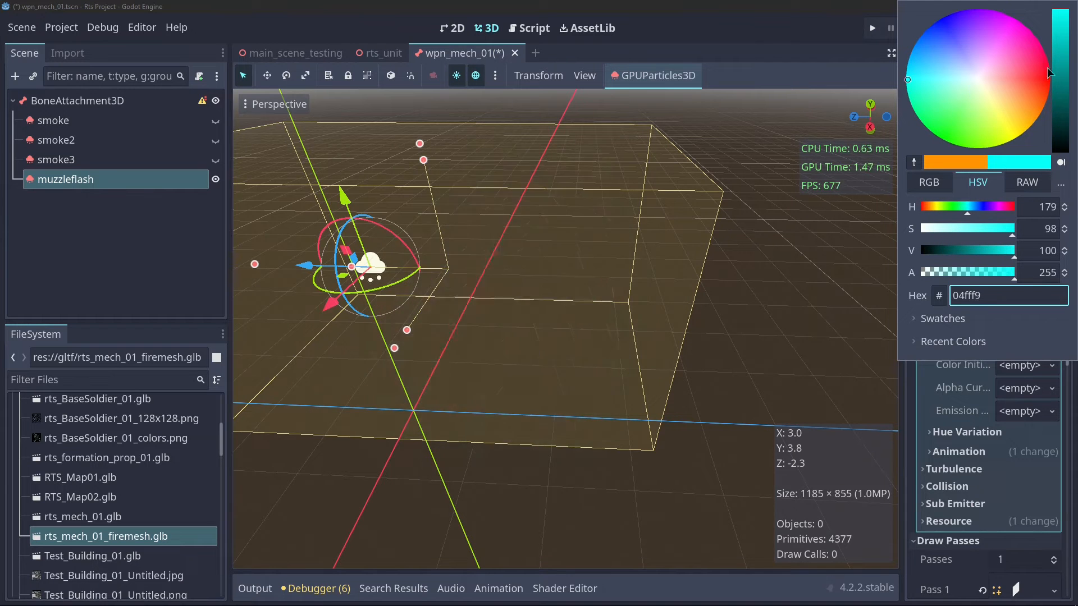
{"action": "mouse_move", "coordinate": [1048, 72]}
{"action": "left_mouse_down"}
{"action": "mouse_move", "coordinate": [951, 53]}
{"action": "mouse_move", "coordinate": [943, 22]}
{"action": "mouse_move", "coordinate": [974, 79]}
{"action": "mouse_move", "coordinate": [930, 77]}
{"action": "mouse_move", "coordinate": [972, 56]}
{"action": "mouse_move", "coordinate": [992, 60]}
{"action": "mouse_move", "coordinate": [996, 86]}
{"action": "mouse_move", "coordinate": [970, 112]}
{"action": "mouse_move", "coordinate": [922, 90]}
{"action": "mouse_move", "coordinate": [956, 51]}
{"action": "left_mouse_up"}
{"action": "mouse_move", "coordinate": [1006, 81]}
{"action": "left_mouse_down"}
{"action": "mouse_move", "coordinate": [1010, 124]}
{"action": "mouse_move", "coordinate": [1024, 126]}
{"action": "mouse_move", "coordinate": [1018, 143]}
{"action": "mouse_move", "coordinate": [1023, 119]}
{"action": "left_mouse_up"}
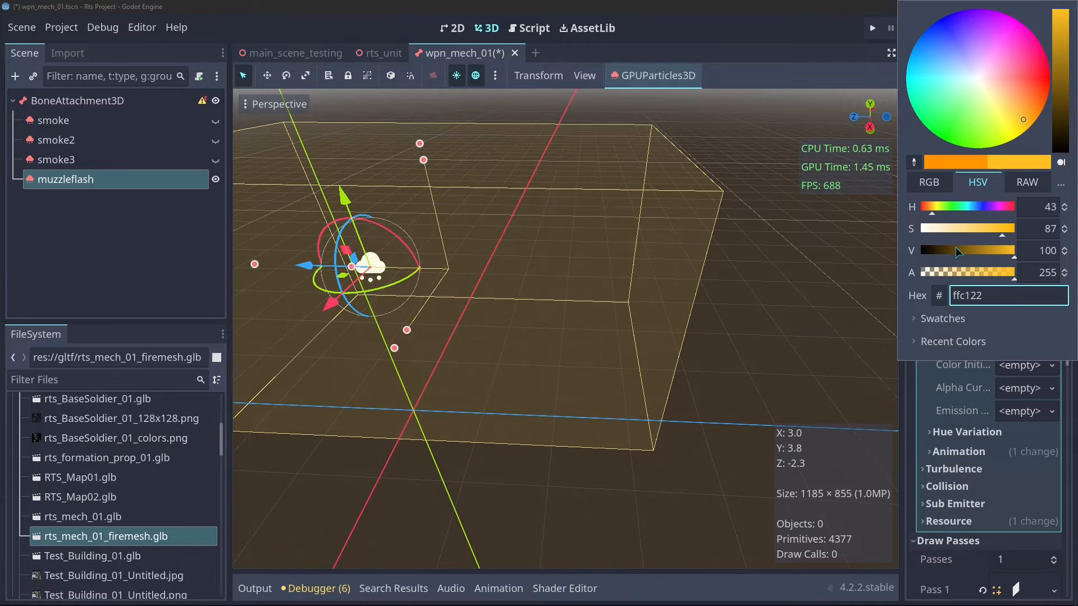
{"action": "left_click", "coordinate": [806, 312]}
- Expand the muzzleflash material override and open its muzzlefire_01.gdshader for viewing
{"action": "scroll", "coordinate": [954, 270], "scroll_direction": "down", "scroll_amount": 3}
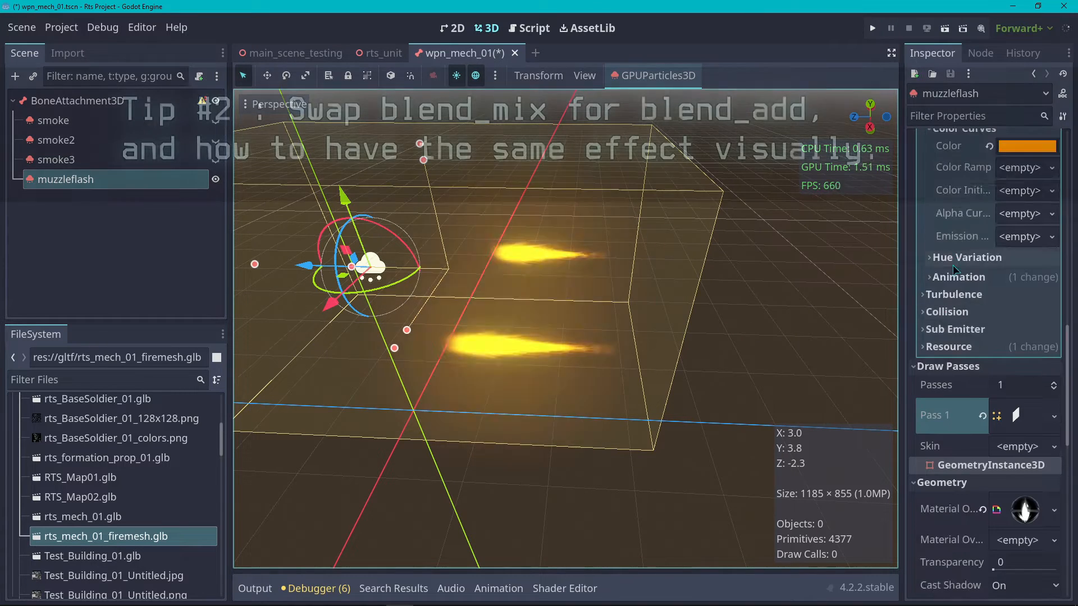
{"action": "scroll", "coordinate": [954, 270], "scroll_direction": "down", "scroll_amount": 10}
{"action": "scroll", "coordinate": [988, 253], "scroll_direction": "up", "scroll_amount": 5}
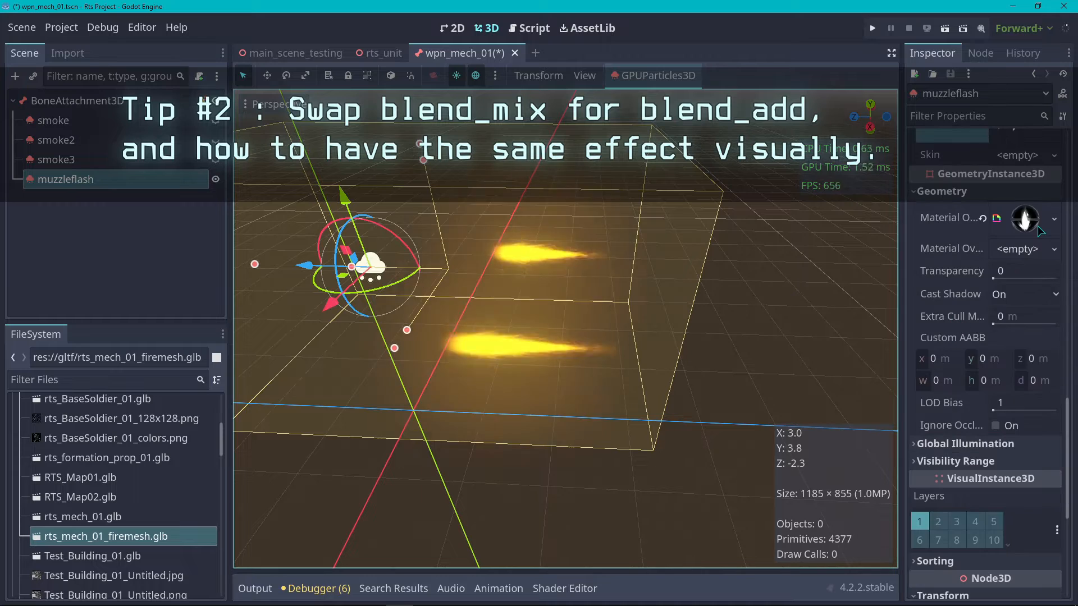
{"action": "left_click", "coordinate": [1033, 223]}
{"action": "left_click", "coordinate": [1008, 335]}
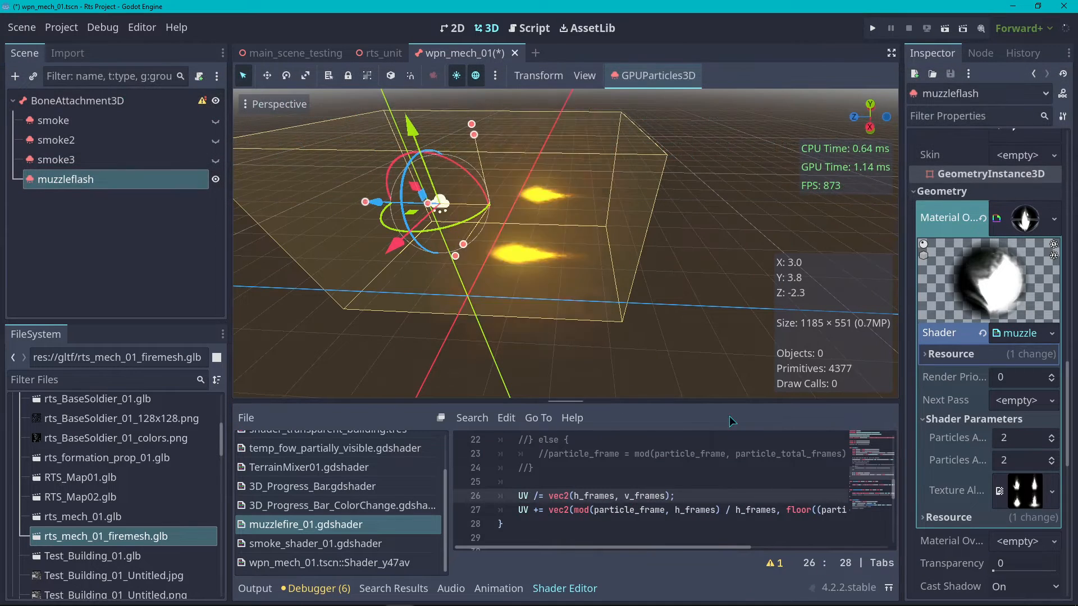
- Read the muzzlefire_01 shader's render_mode line and its ALBEDO and ALPHA code, and close the shader editor
{"action": "scroll", "coordinate": [627, 465], "scroll_direction": "up", "scroll_amount": 6}
{"action": "scroll", "coordinate": [626, 465], "scroll_direction": "up", "scroll_amount": 1}
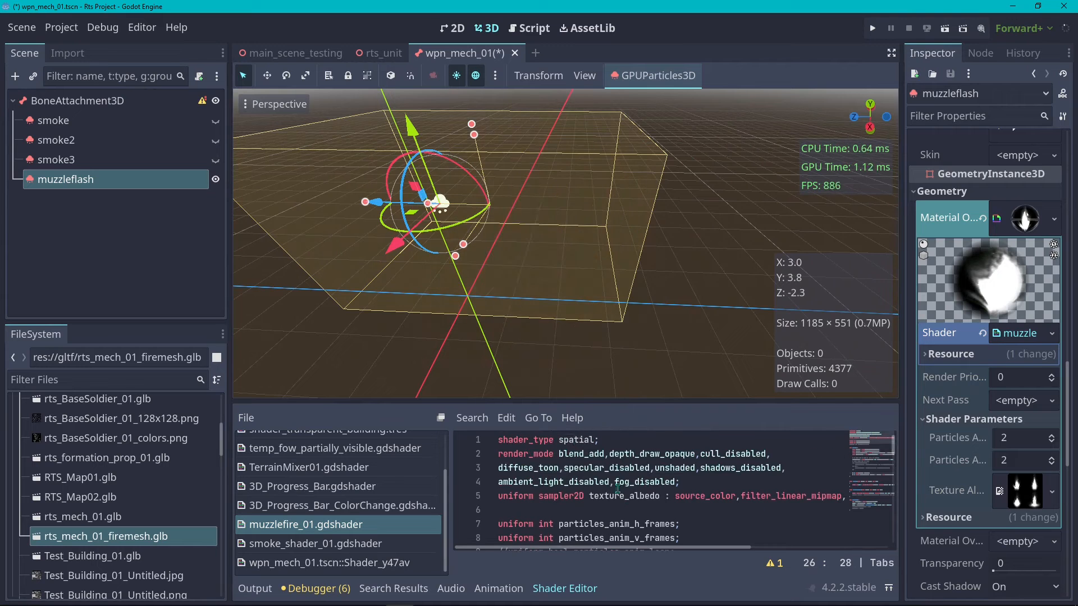
{"action": "scroll", "coordinate": [603, 477], "scroll_direction": "down", "scroll_amount": 7}
{"action": "scroll", "coordinate": [603, 477], "scroll_direction": "down", "scroll_amount": 4}
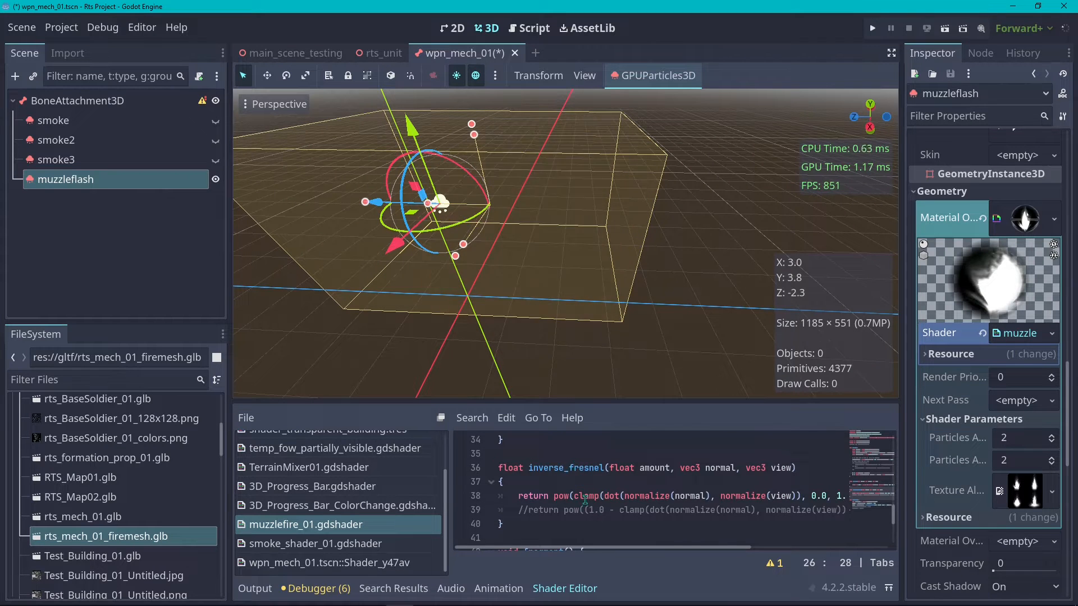
{"action": "scroll", "coordinate": [586, 499], "scroll_direction": "down", "scroll_amount": 3}
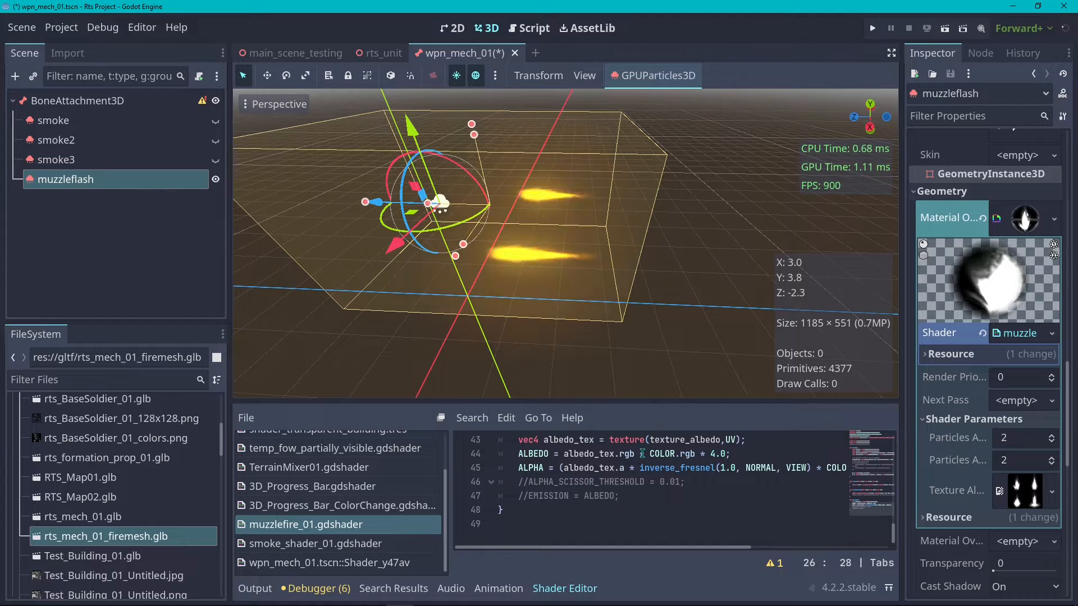
{"action": "left_click", "coordinate": [565, 588]}
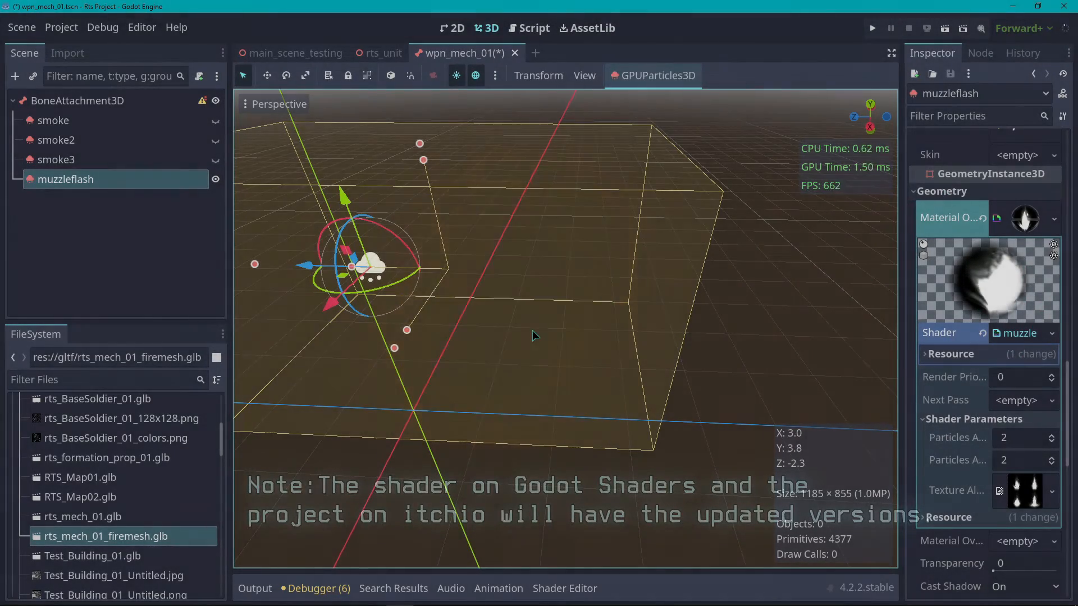
{"action": "scroll", "coordinate": [724, 284], "scroll_direction": "down", "scroll_amount": 3}
{"action": "scroll", "coordinate": [725, 284], "scroll_direction": "up", "scroll_amount": 3}
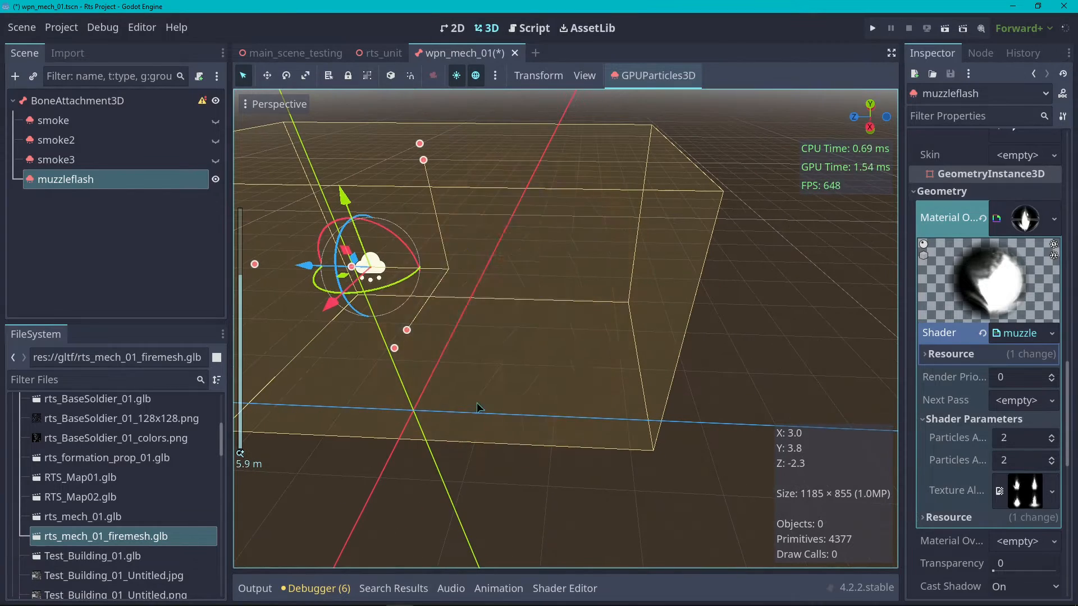
{"action": "scroll", "coordinate": [934, 384], "scroll_direction": "up", "scroll_amount": 3}
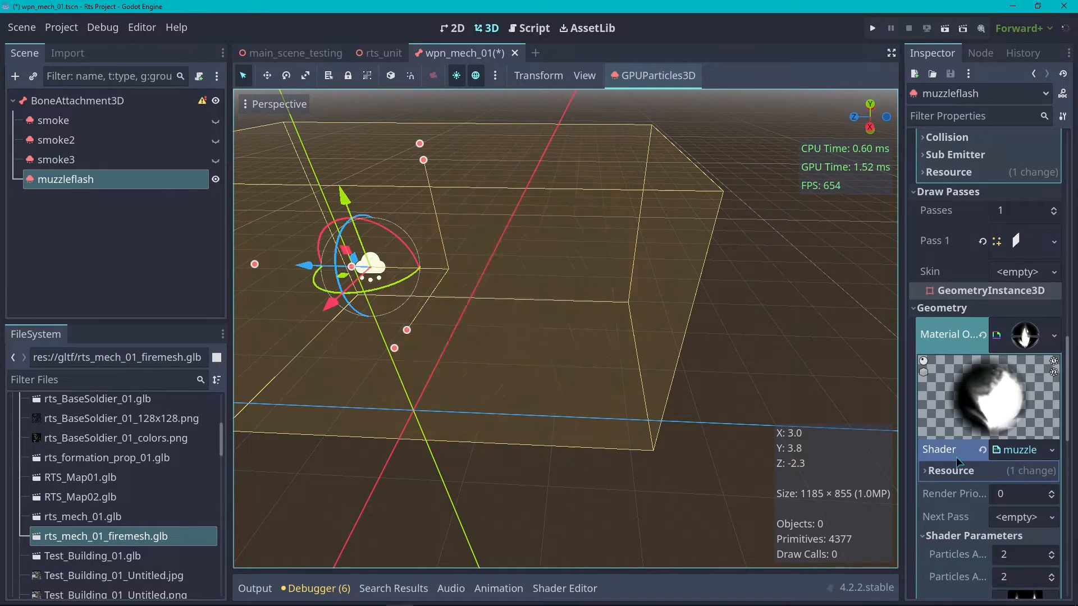
{"action": "scroll", "coordinate": [958, 462], "scroll_direction": "up", "scroll_amount": 9}
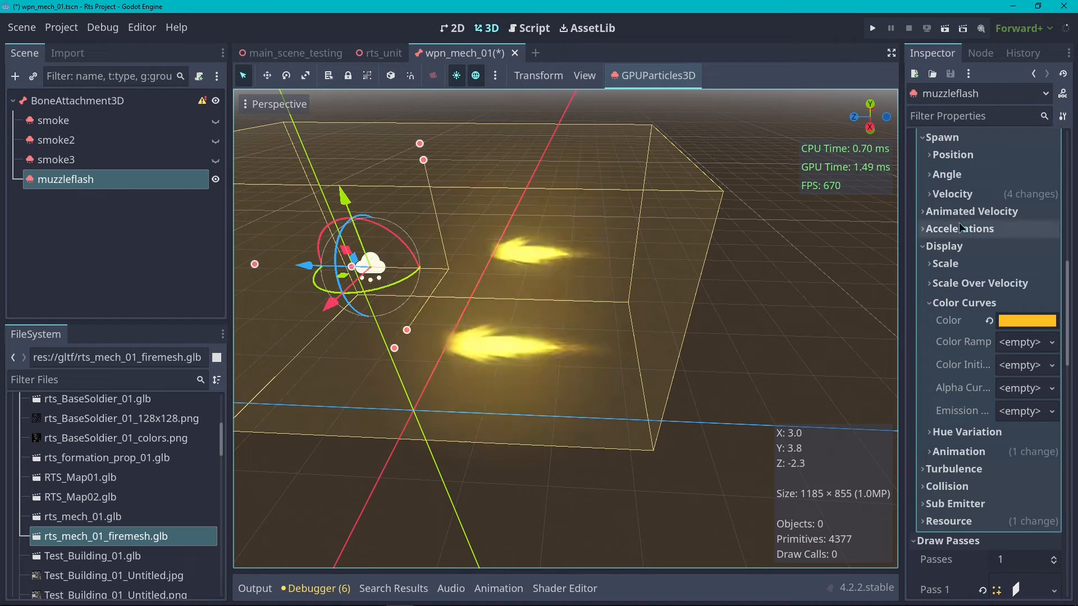
{"action": "scroll", "coordinate": [960, 227], "scroll_direction": "down", "scroll_amount": 5}
{"action": "scroll", "coordinate": [943, 235], "scroll_direction": "up", "scroll_amount": 6}
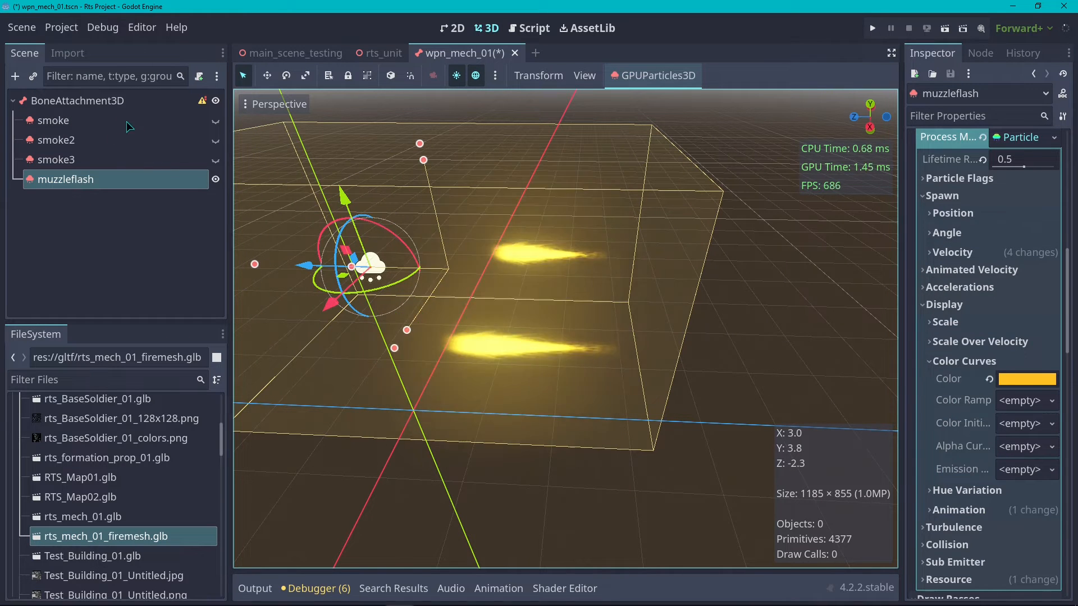
- Select the smoke particles and make them visible in the scene
{"action": "left_click", "coordinate": [53, 120]}
{"action": "scroll", "coordinate": [502, 202], "scroll_direction": "down", "scroll_amount": 3}
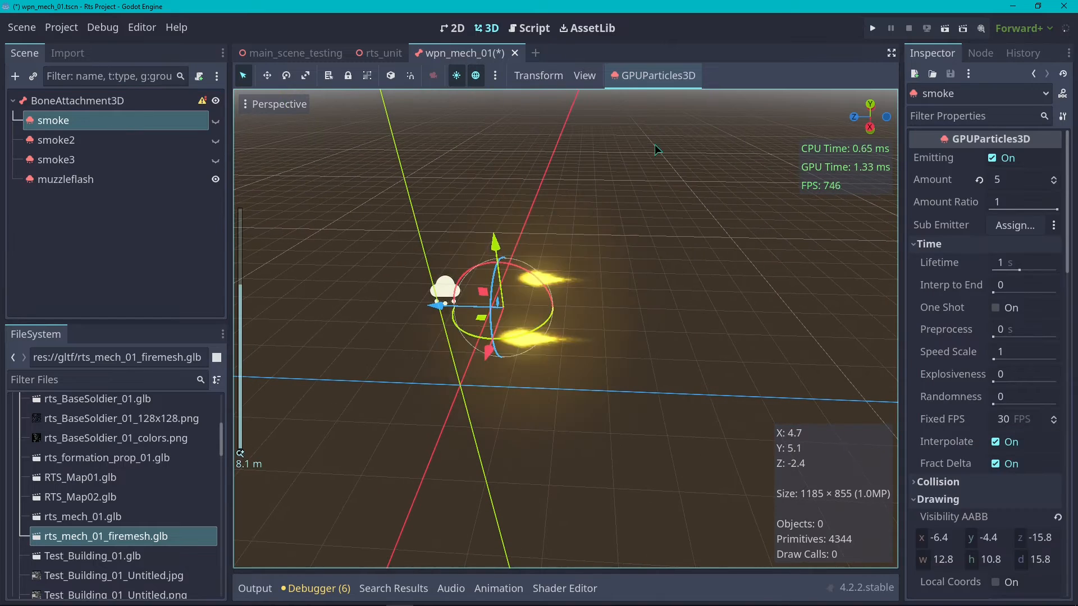
{"action": "left_click", "coordinate": [216, 121]}
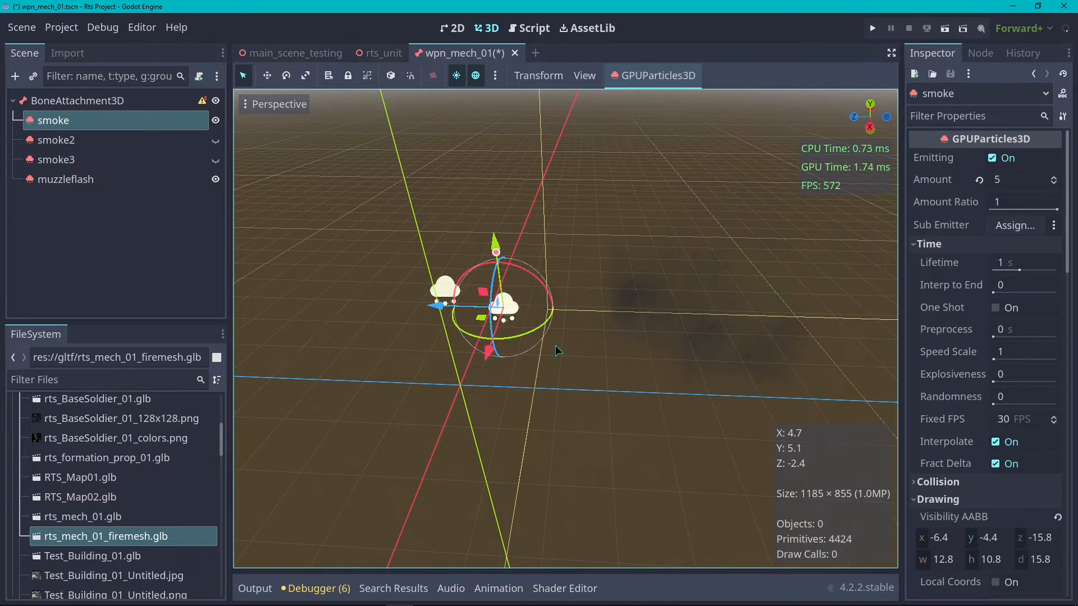
- Set the smoke particles' Color Curves color to white
{"action": "scroll", "coordinate": [969, 309], "scroll_direction": "down", "scroll_amount": 10}
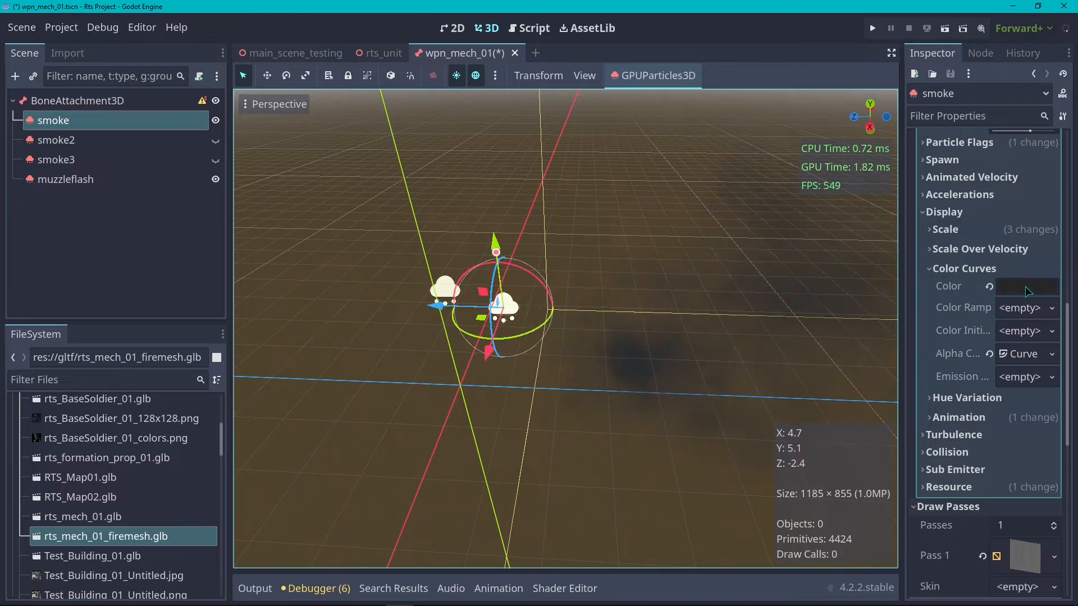
{"action": "left_click", "coordinate": [1029, 287]}
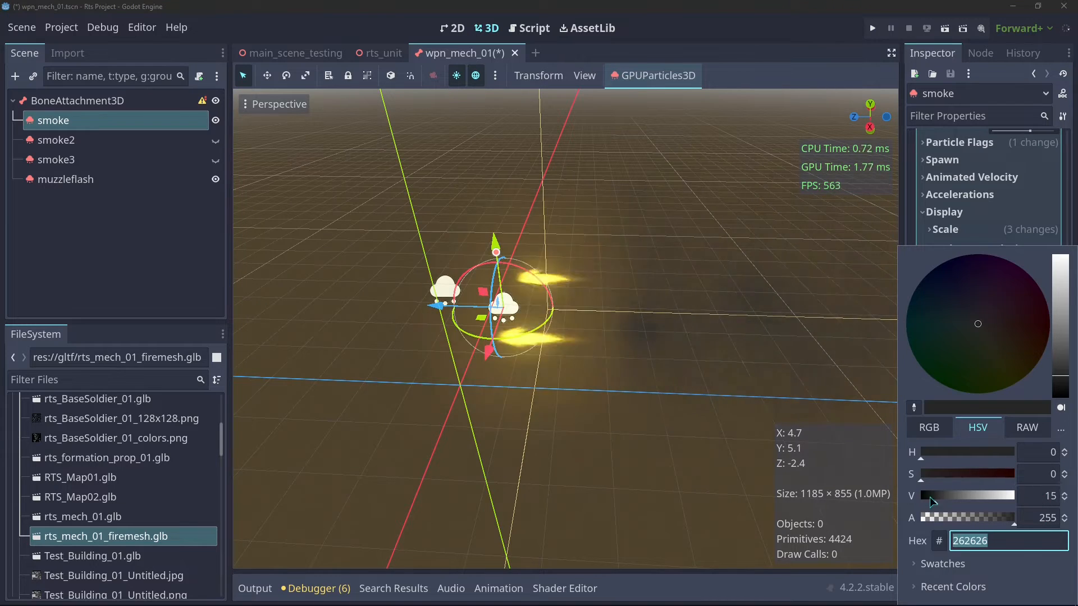
{"action": "left_click_drag", "start_coordinate": [930, 497], "coordinate": [1014, 496]}
{"action": "left_click", "coordinate": [324, 221]}
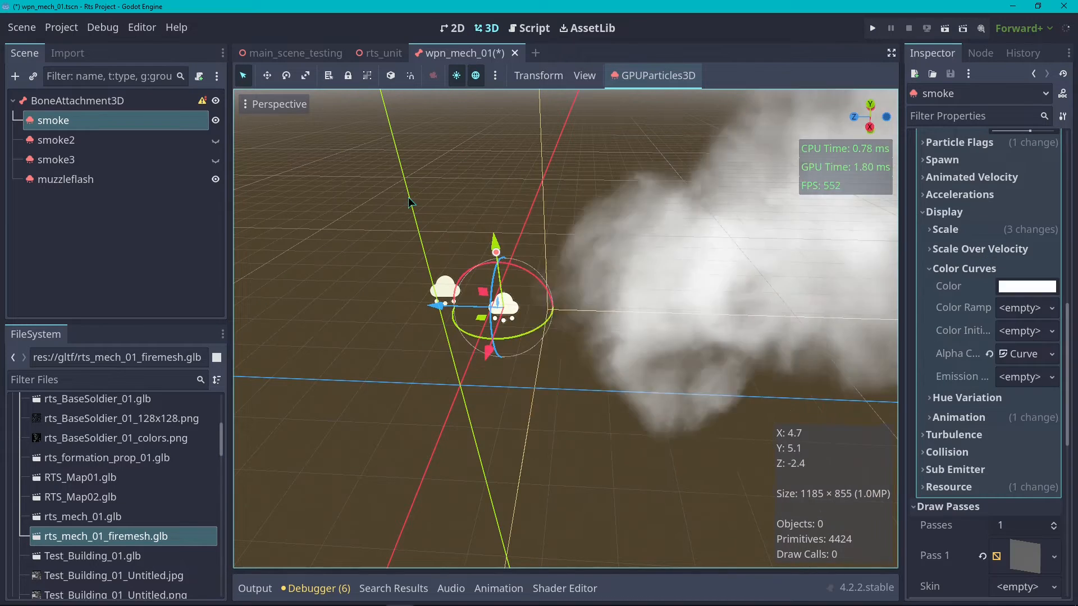
- Set the smoke particles' Amount to 5555 and deselect the node
{"action": "scroll", "coordinate": [952, 292], "scroll_direction": "up", "scroll_amount": 10}
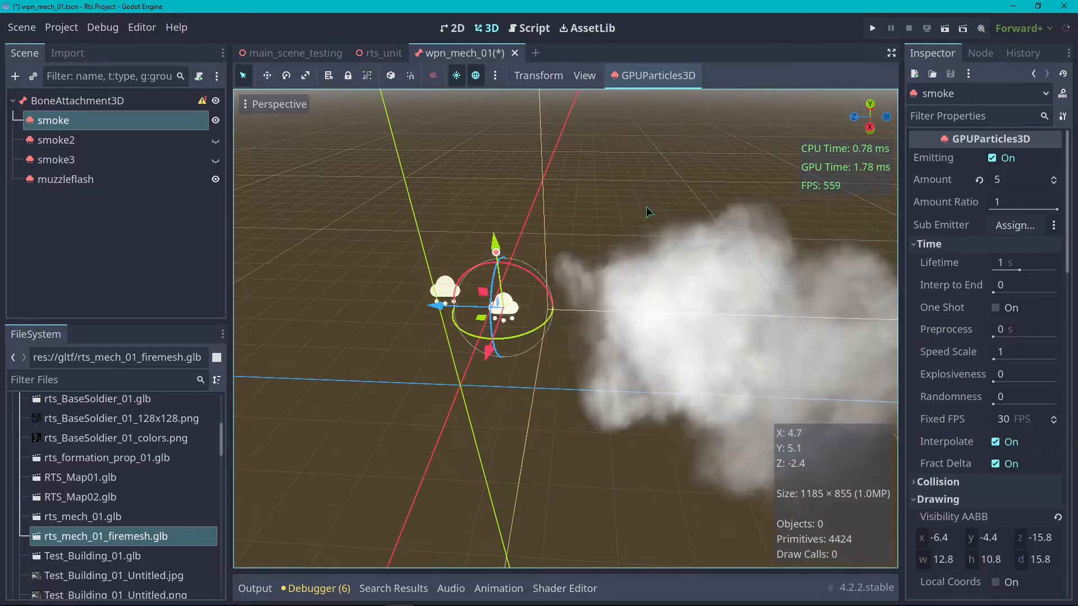
{"action": "scroll", "coordinate": [648, 211], "scroll_direction": "down", "scroll_amount": 3}
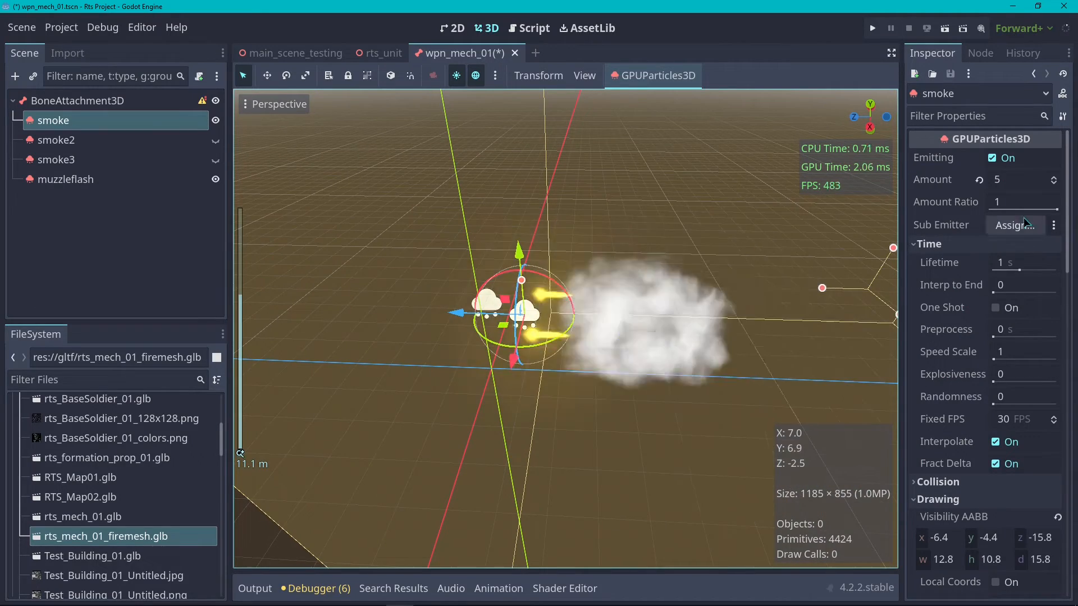
{"action": "type", "text": "555"}
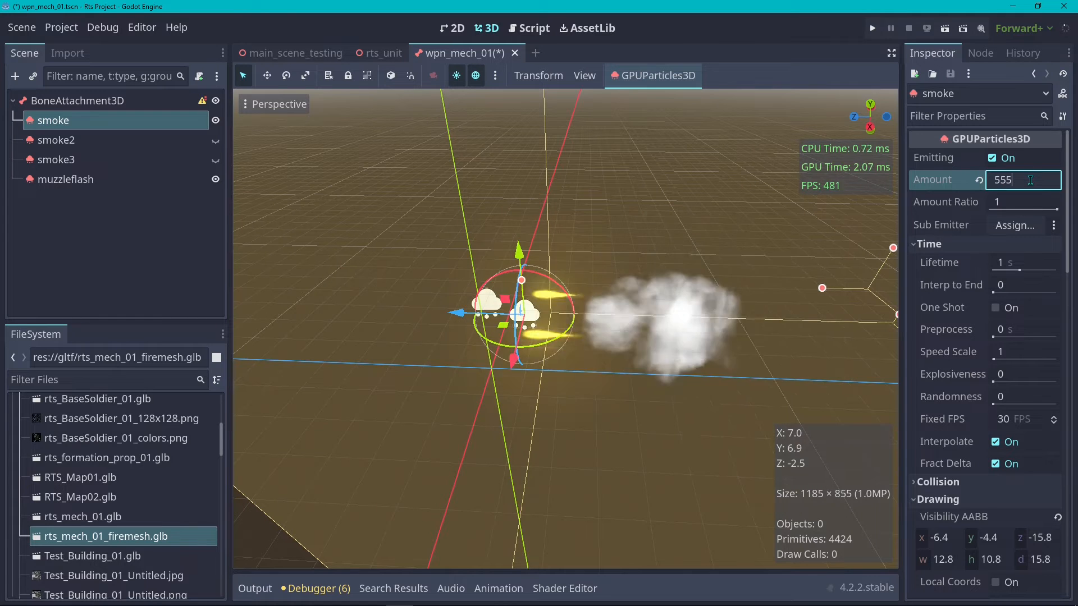
{"action": "type", "text": "5"}
{"action": "key", "text": "Return"}
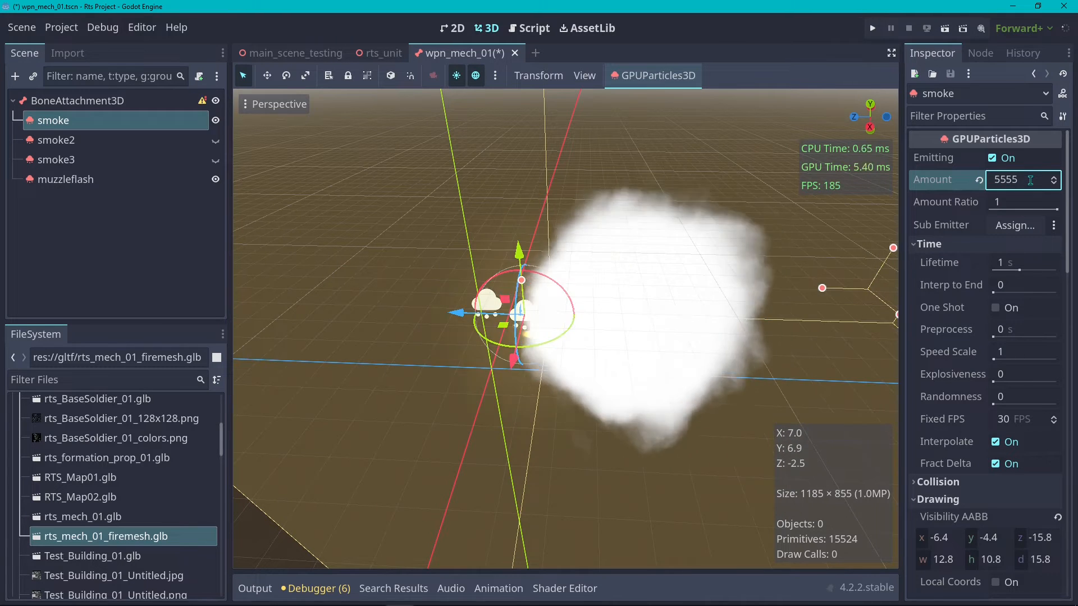
{"action": "scroll", "coordinate": [528, 211], "scroll_direction": "down", "scroll_amount": 3}
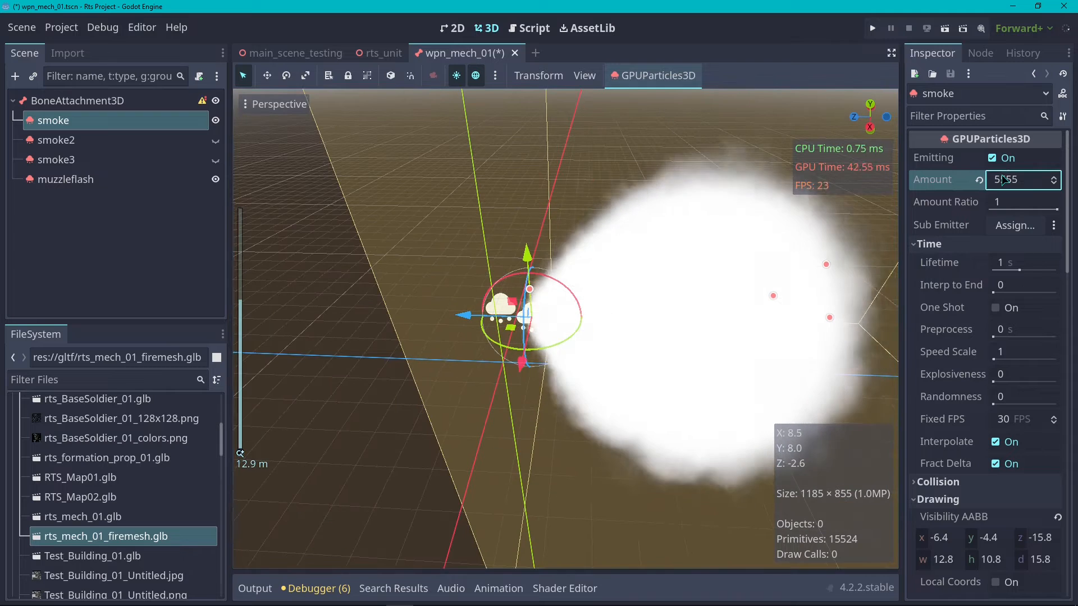
{"action": "left_click", "coordinate": [254, 362]}
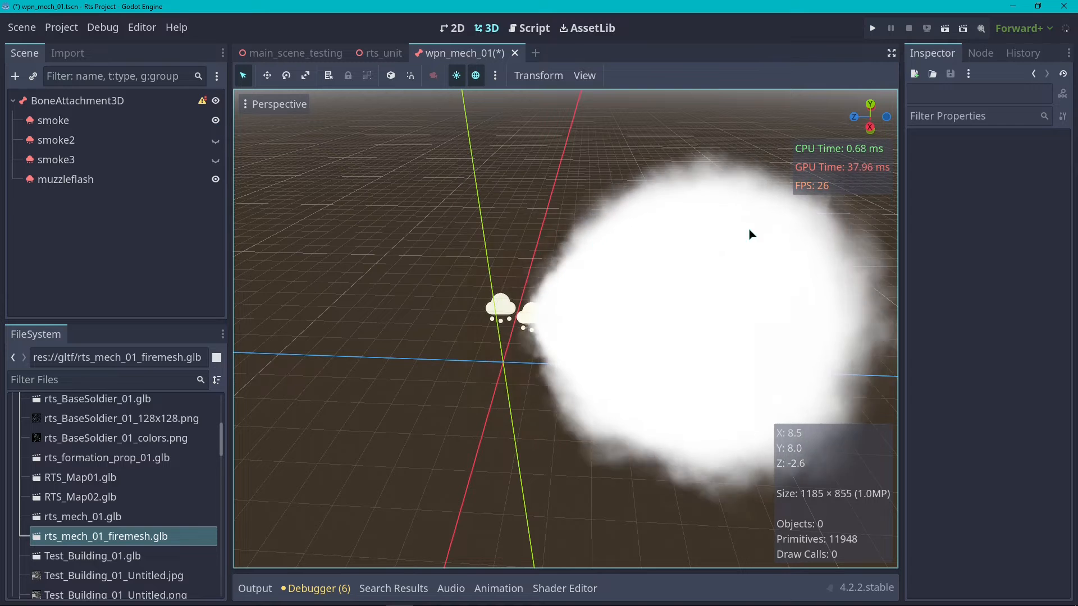
- Hide the smoke particles, then show and select the smoke3 particles
{"action": "left_click", "coordinate": [207, 118]}
{"action": "left_click", "coordinate": [215, 121]}
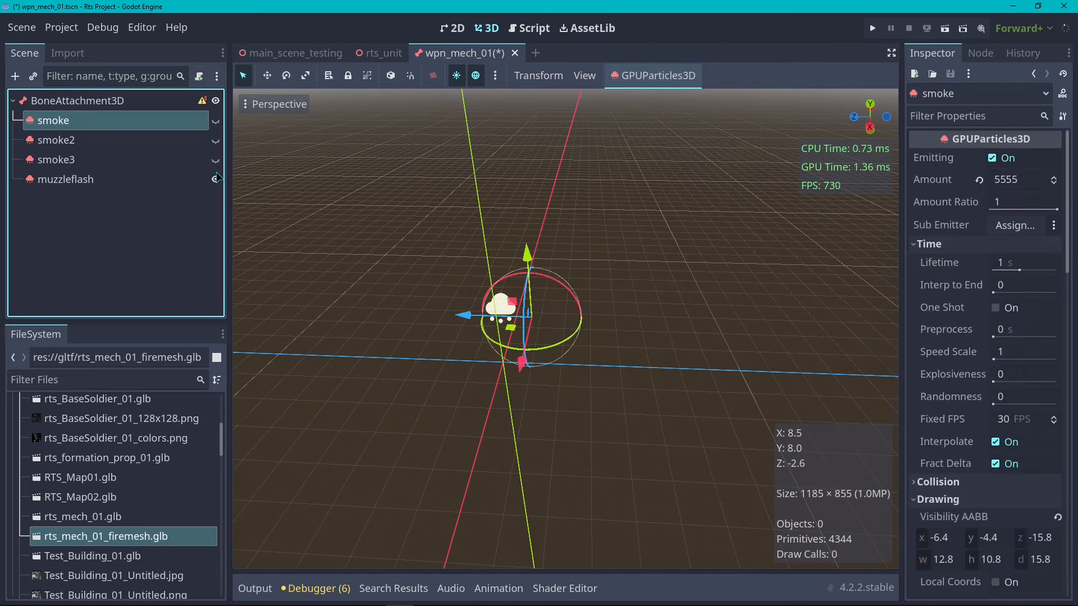
{"action": "left_click", "coordinate": [215, 159]}
{"action": "left_click", "coordinate": [156, 160]}
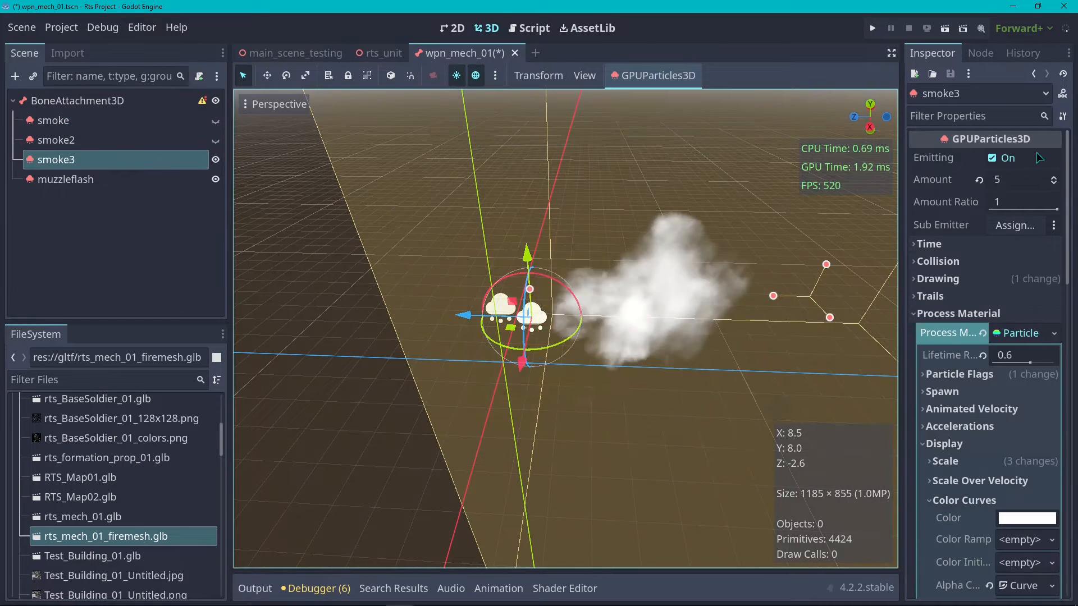
- Try an Amount of 555 for the smoke3 particles and raise it to 5555
{"action": "left_click", "coordinate": [1002, 179]}
{"action": "type", "text": "555"}
{"action": "key", "text": "Return"}
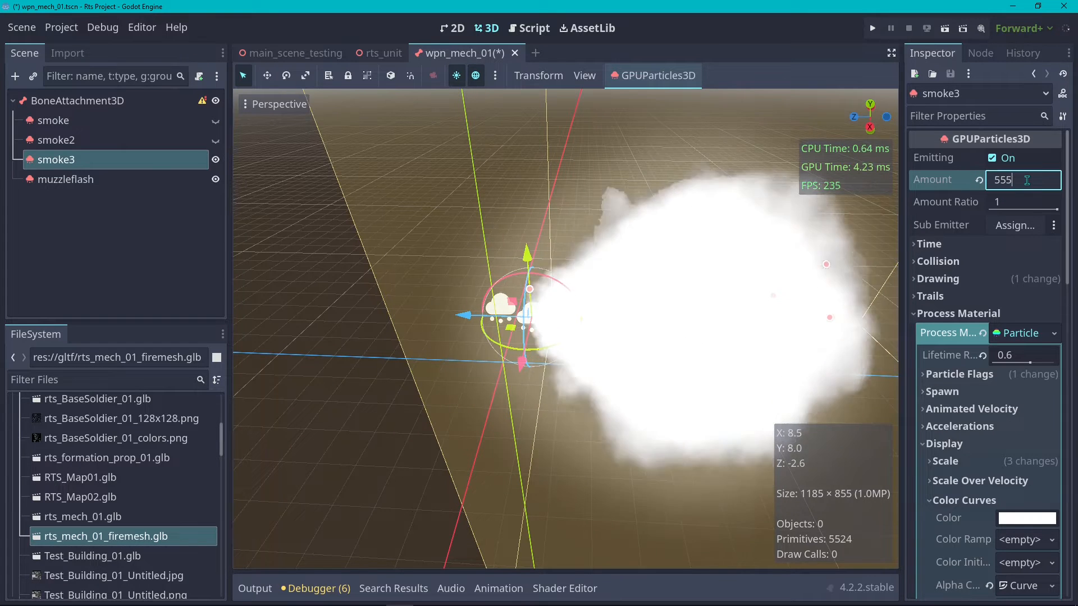
{"action": "type", "text": "5555"}
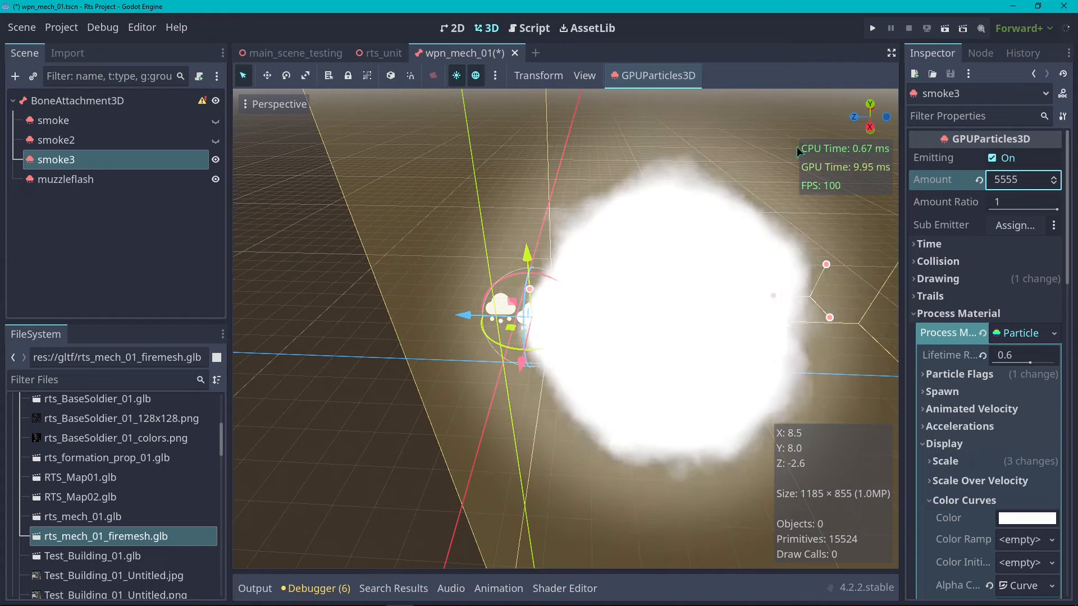
- Alternate the visibility of smoke and smoke3 to compare their GPU time and FPS, ending with only smoke shown of the two
{"action": "left_click", "coordinate": [215, 159]}
{"action": "left_click", "coordinate": [214, 119]}
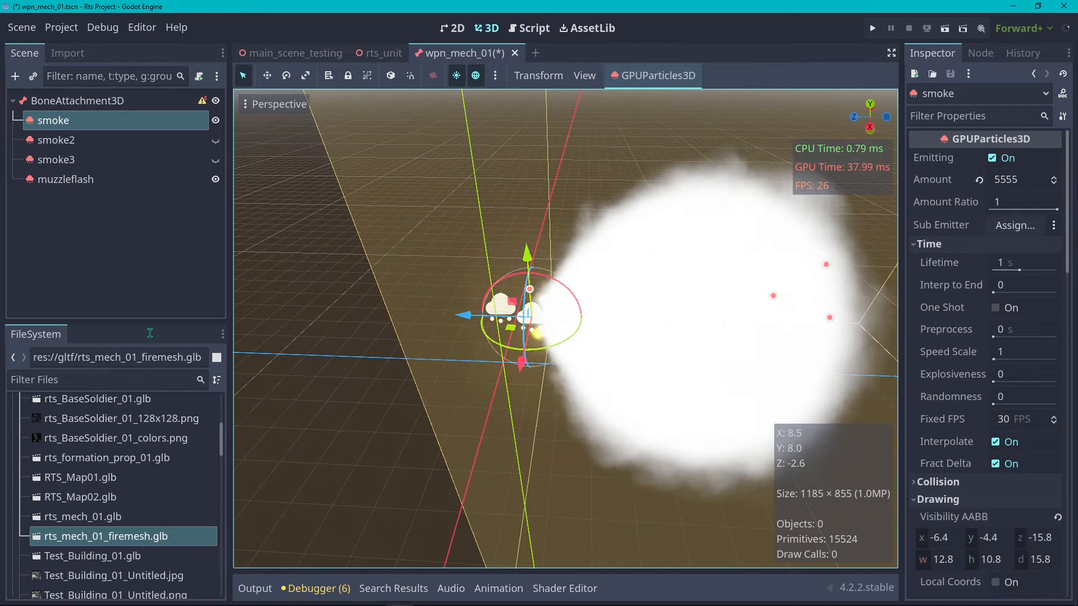
{"action": "left_click", "coordinate": [215, 120]}
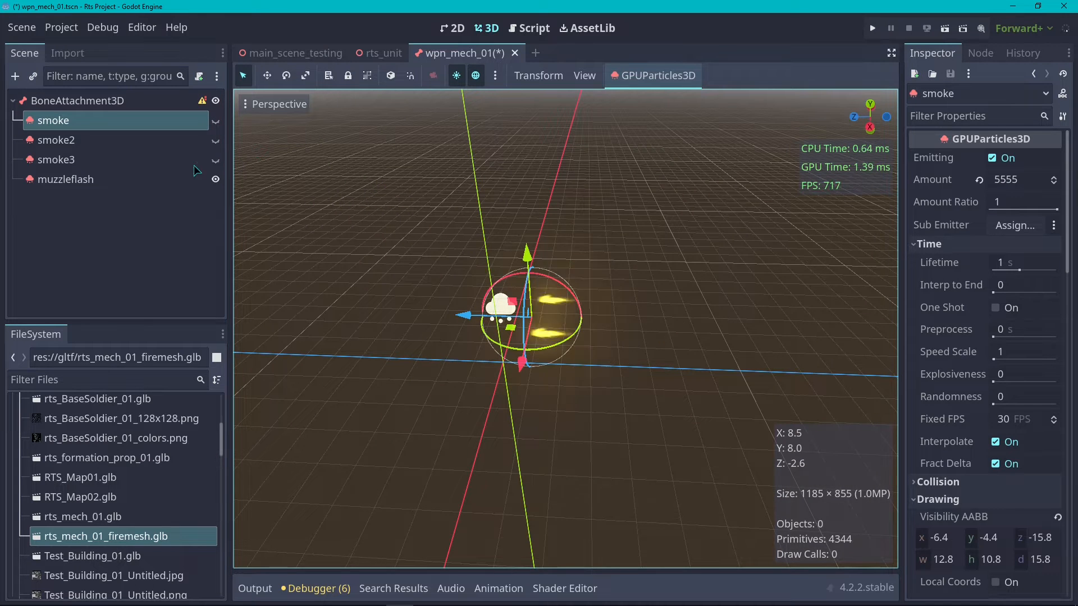
{"action": "left_click", "coordinate": [215, 161]}
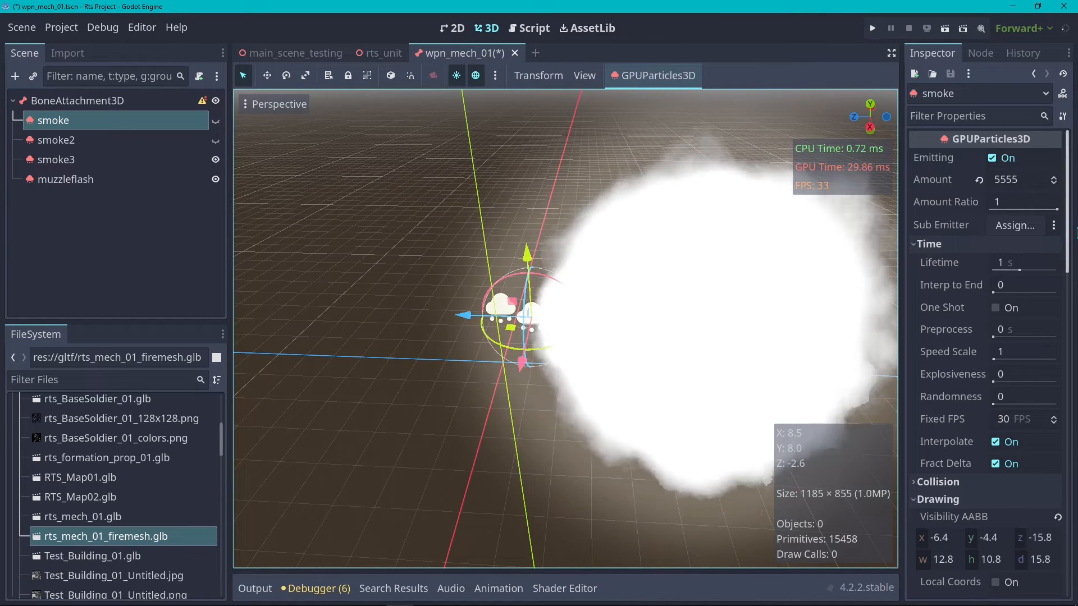
{"action": "left_click", "coordinate": [216, 160]}
{"action": "left_click", "coordinate": [215, 121]}
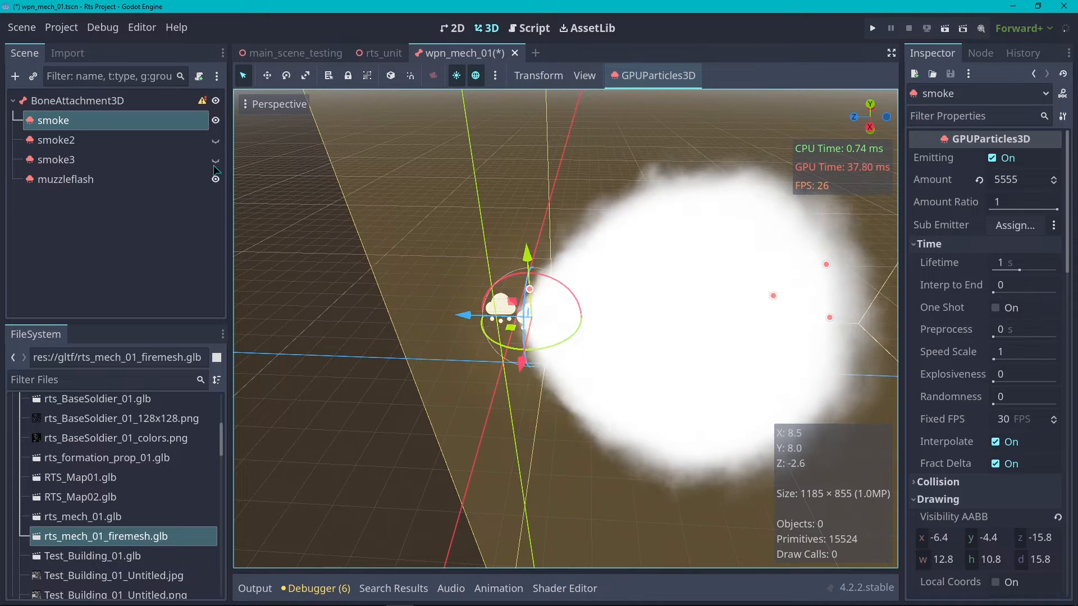
- Hide the smoke particles and show the smoke3 particles to check their GPU time and FPS
{"action": "left_click", "coordinate": [215, 121]}
{"action": "left_click", "coordinate": [215, 159]}
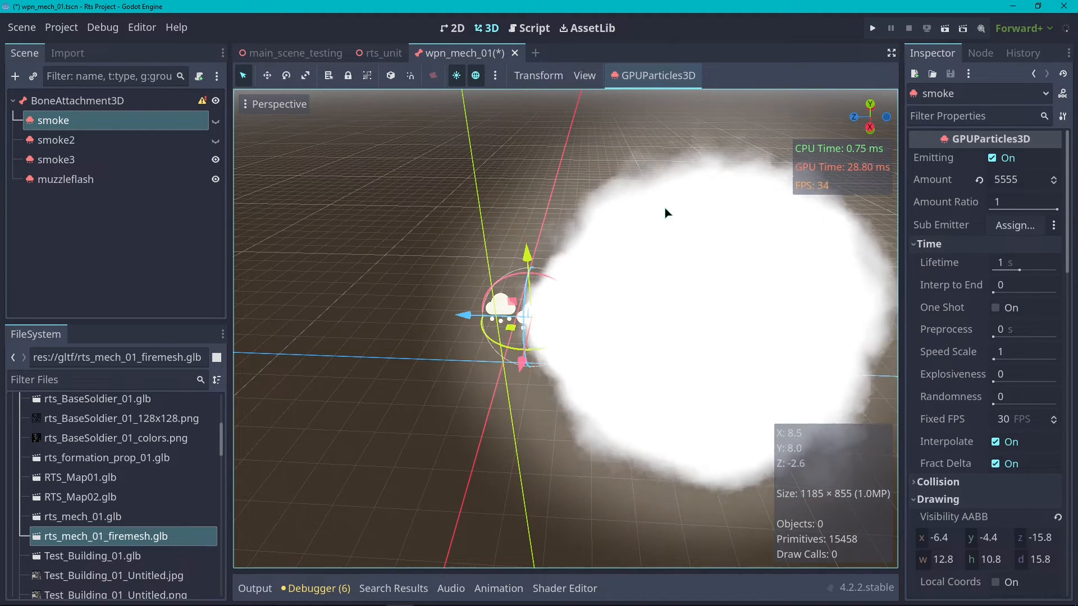
{"action": "scroll", "coordinate": [1013, 287], "scroll_direction": "down", "scroll_amount": 5}
{"action": "scroll", "coordinate": [942, 288], "scroll_direction": "up", "scroll_amount": 5}
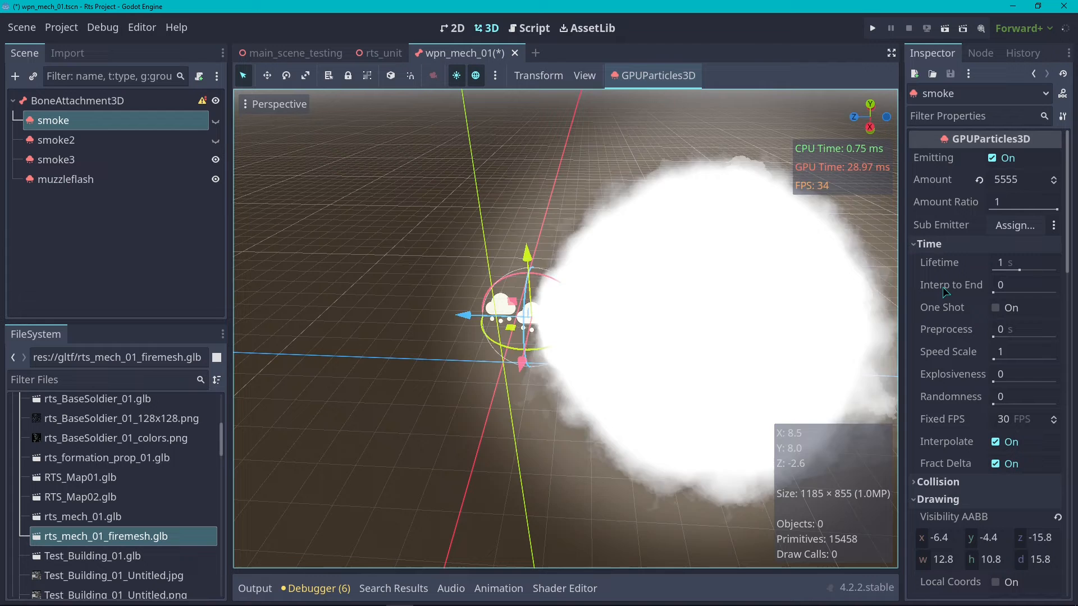
- Set the Amount to 5 for both the smoke and the smoke3 particles
{"action": "left_click", "coordinate": [1013, 178]}
{"action": "type", "text": "5"}
{"action": "key", "text": "Return"}
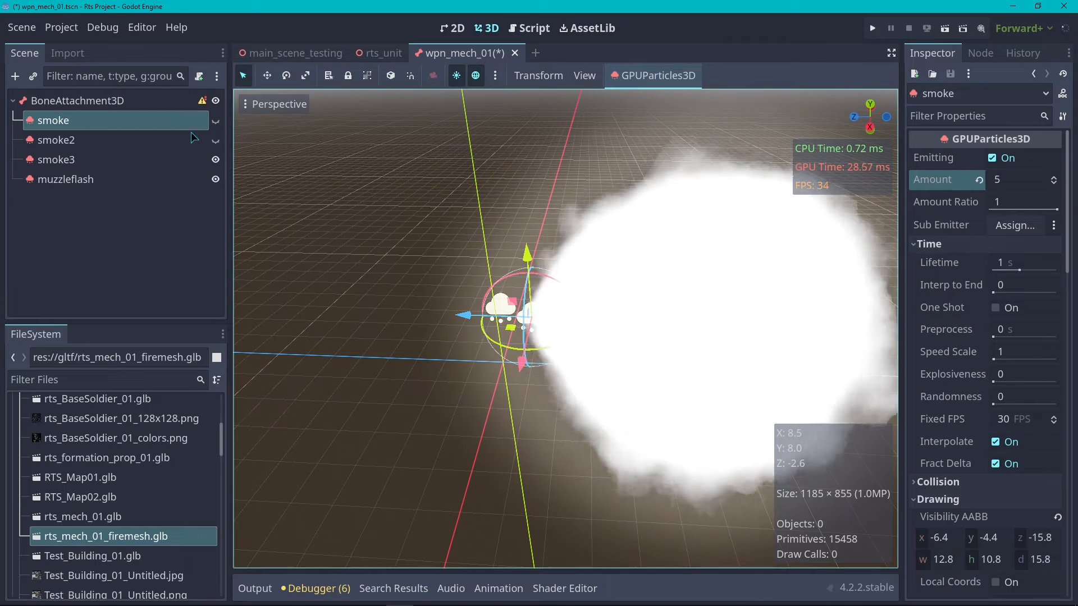
{"action": "left_click", "coordinate": [62, 159]}
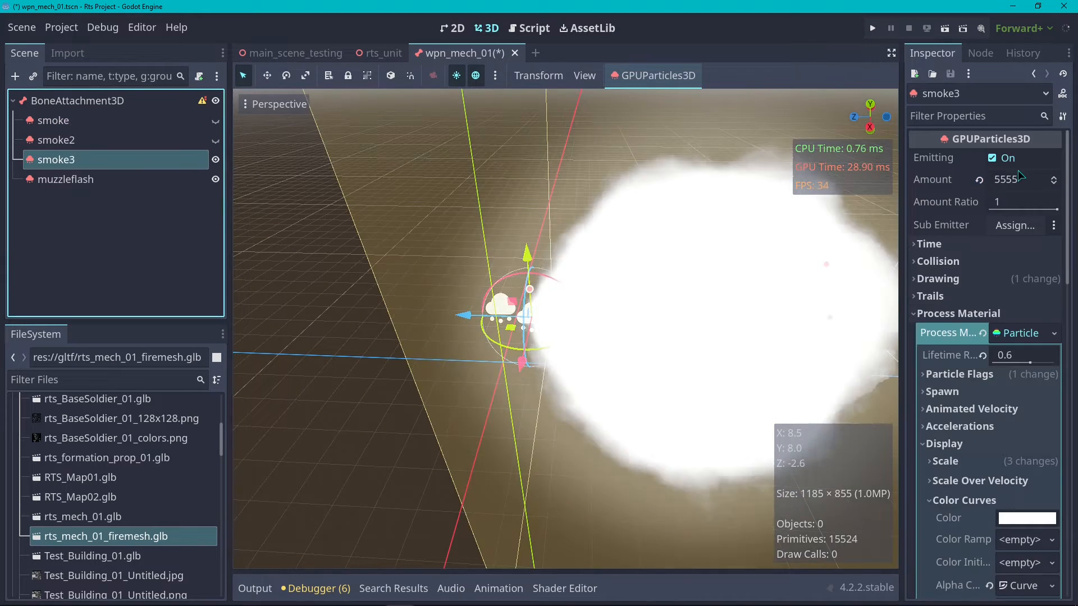
{"action": "left_click", "coordinate": [1018, 178]}
{"action": "type", "text": "5"}
{"action": "key", "text": "Return"}
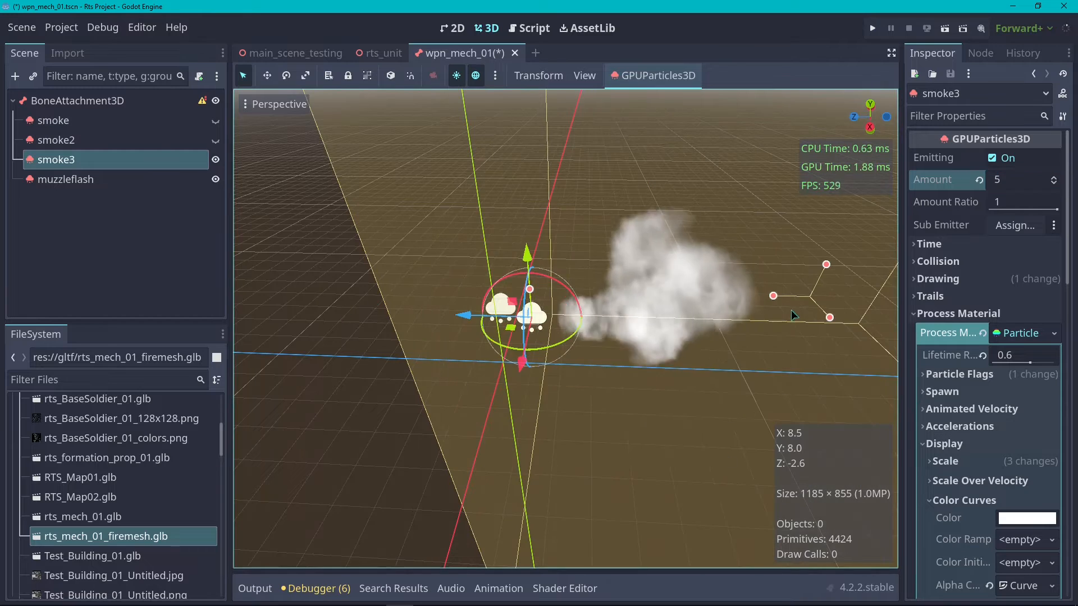
- Darken the smoke3 process material's Color to an HSV value (V) of 15
{"action": "scroll", "coordinate": [833, 339], "scroll_direction": "up", "scroll_amount": 2}
{"action": "scroll", "coordinate": [941, 323], "scroll_direction": "down", "scroll_amount": 3}
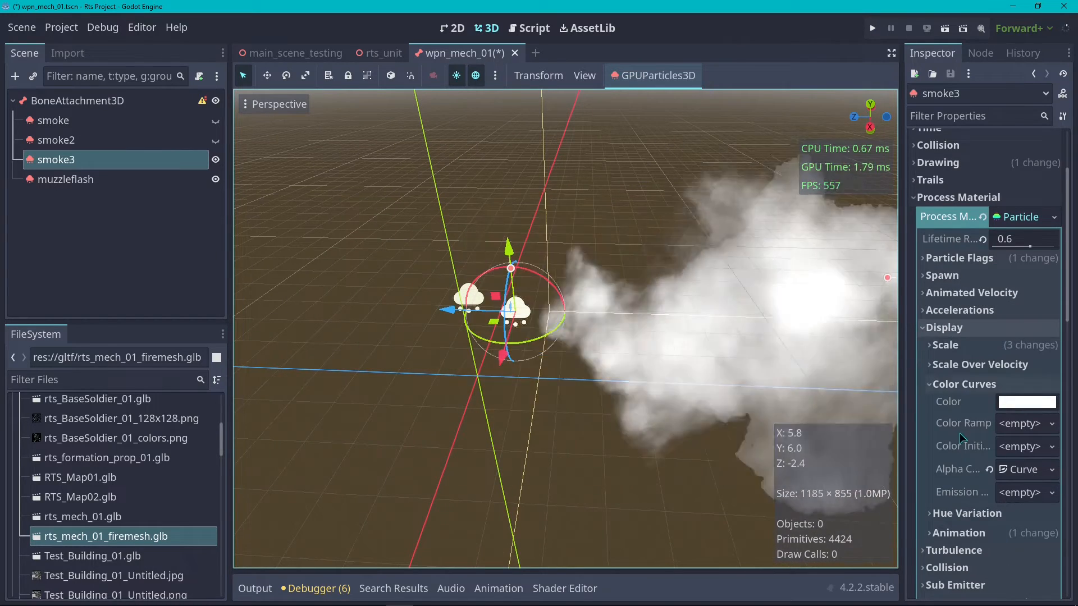
{"action": "left_click", "coordinate": [1041, 402]}
{"action": "left_click", "coordinate": [1040, 284]}
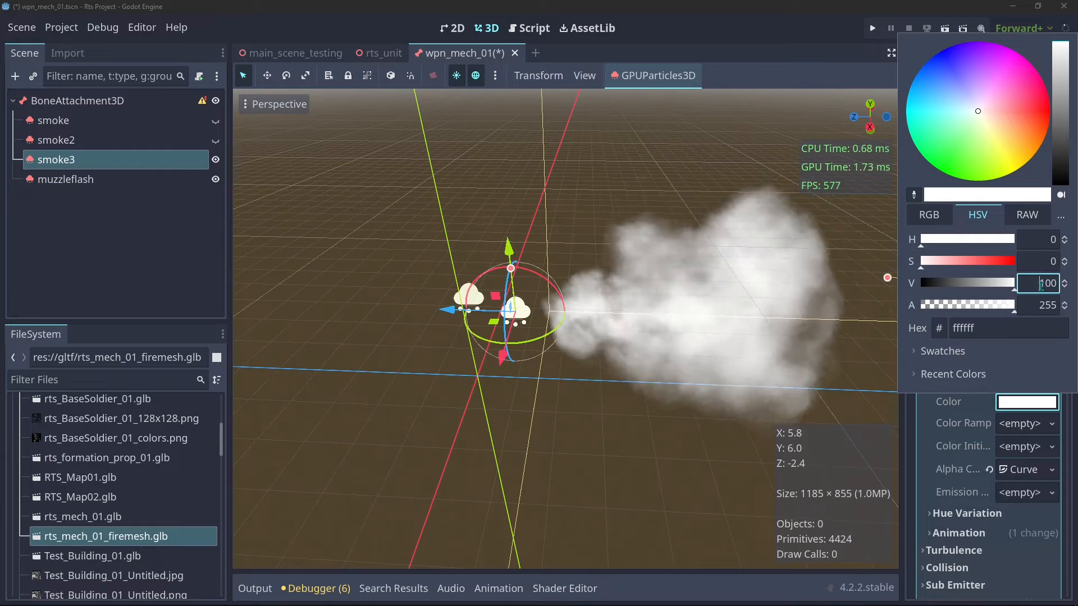
{"action": "type", "text": "15"}
{"action": "key", "text": "Return"}
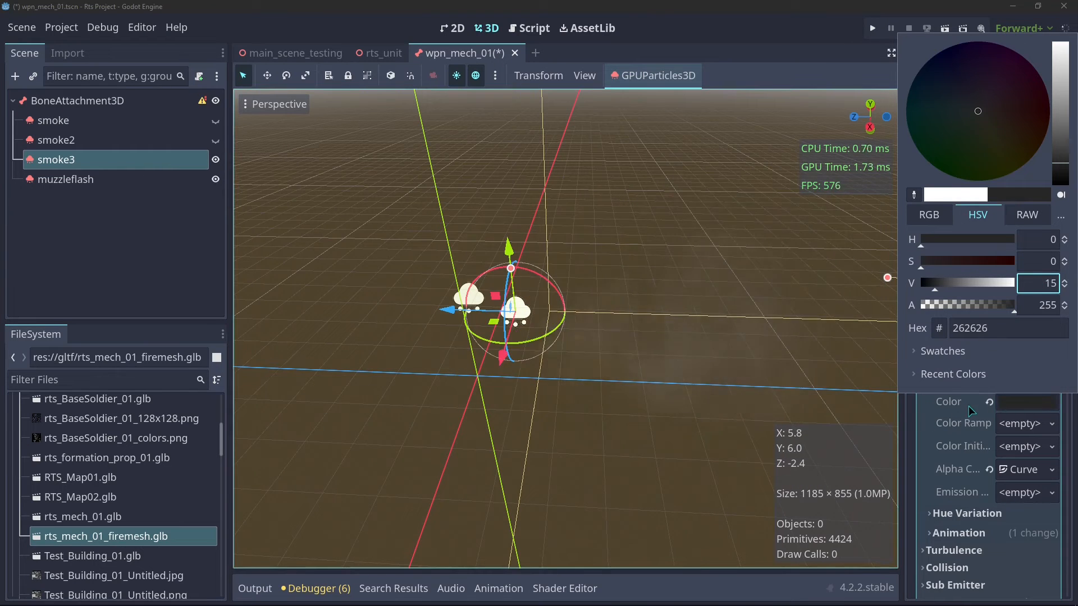
{"action": "left_click", "coordinate": [971, 411]}
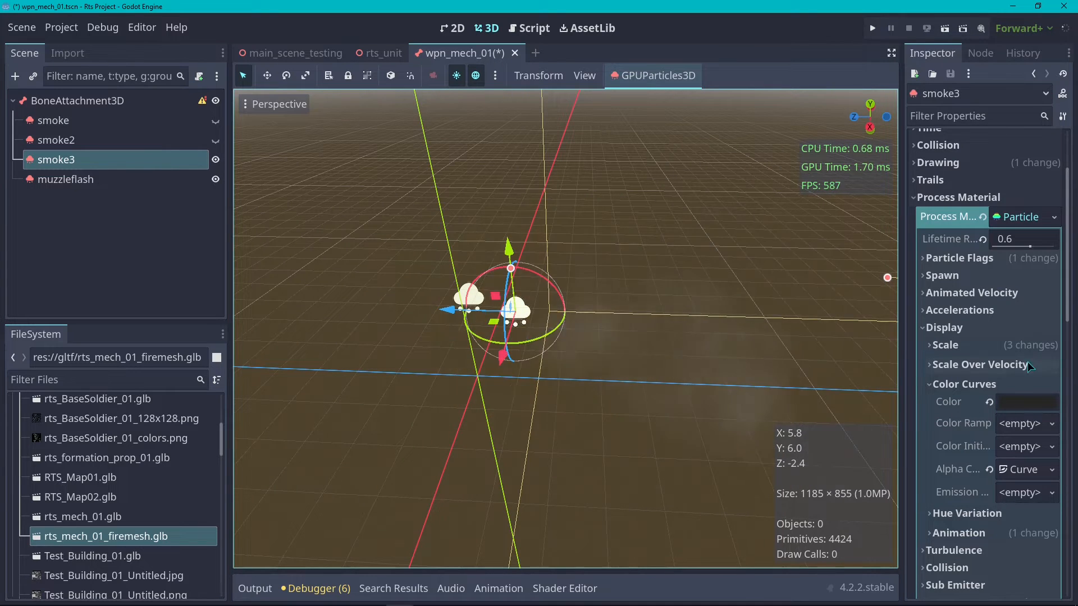
- Open the smoke3 override material's shader in an enlarged shader editor and review its render modes and fragment function
{"action": "scroll", "coordinate": [996, 314], "scroll_direction": "down", "scroll_amount": 10}
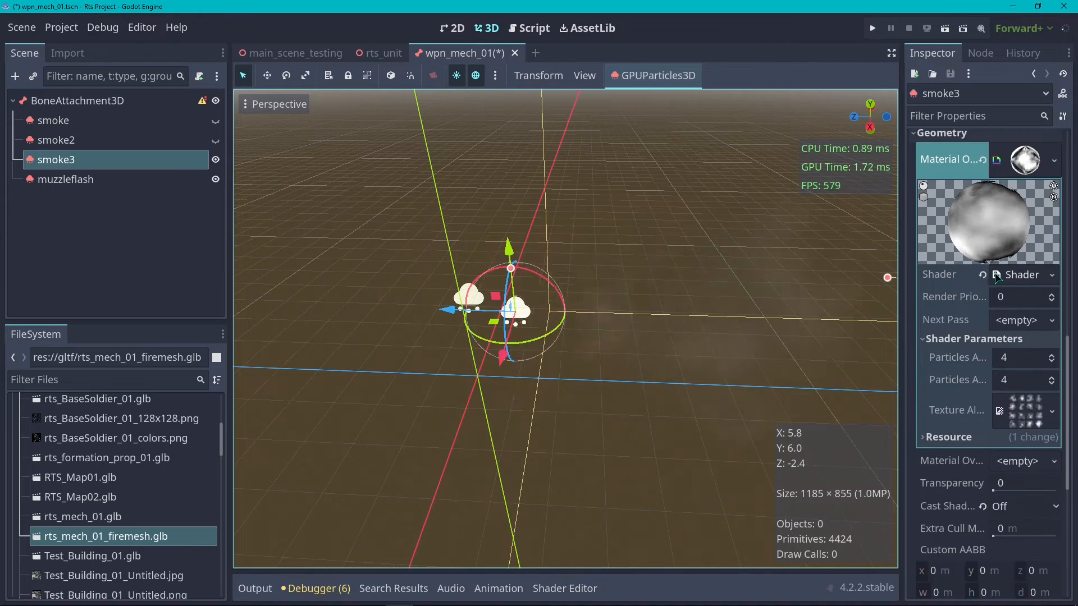
{"action": "left_click", "coordinate": [1019, 275]}
{"action": "left_click_drag", "start_coordinate": [661, 403], "coordinate": [665, 324]}
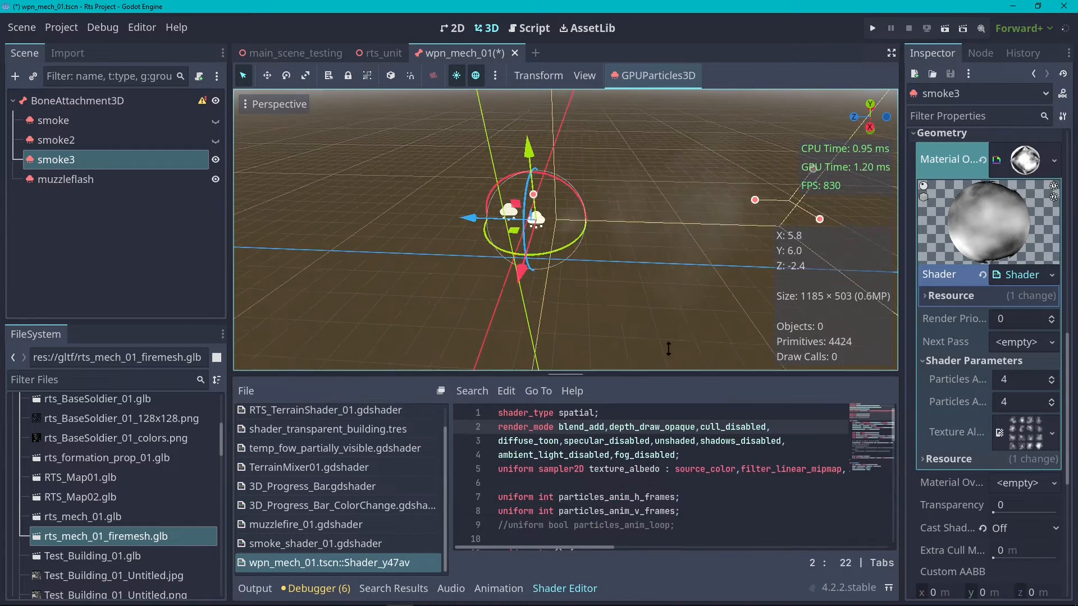
{"action": "left_click", "coordinate": [679, 310]}
{"action": "left_click", "coordinate": [636, 417]}
{"action": "scroll", "coordinate": [675, 394], "scroll_direction": "down", "scroll_amount": 9}
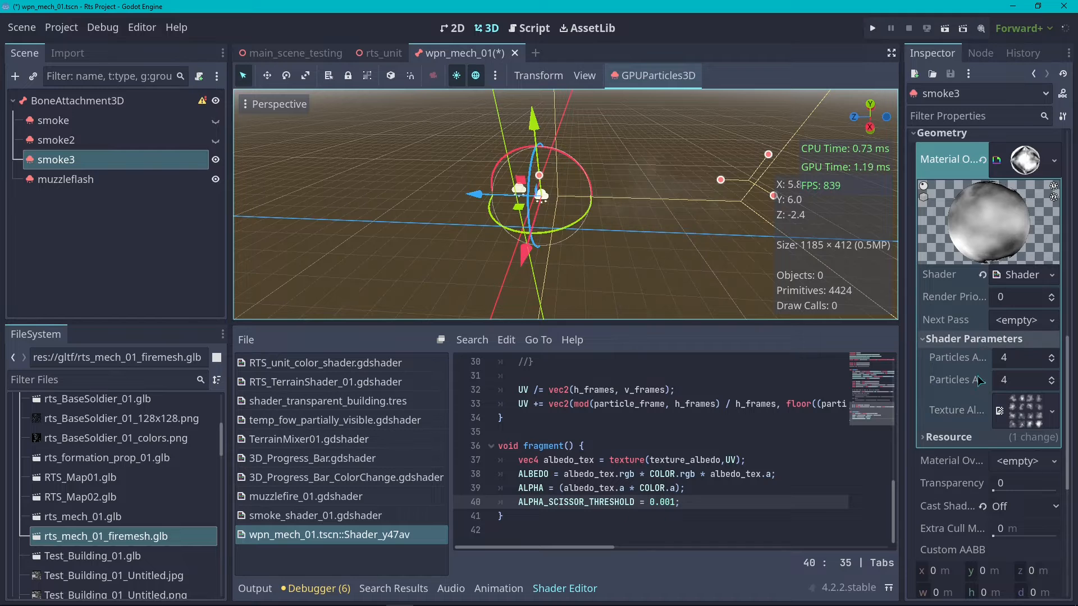
- Set the smoke3 process material's Color back to white, ffffff
{"action": "scroll", "coordinate": [979, 381], "scroll_direction": "up", "scroll_amount": 15}
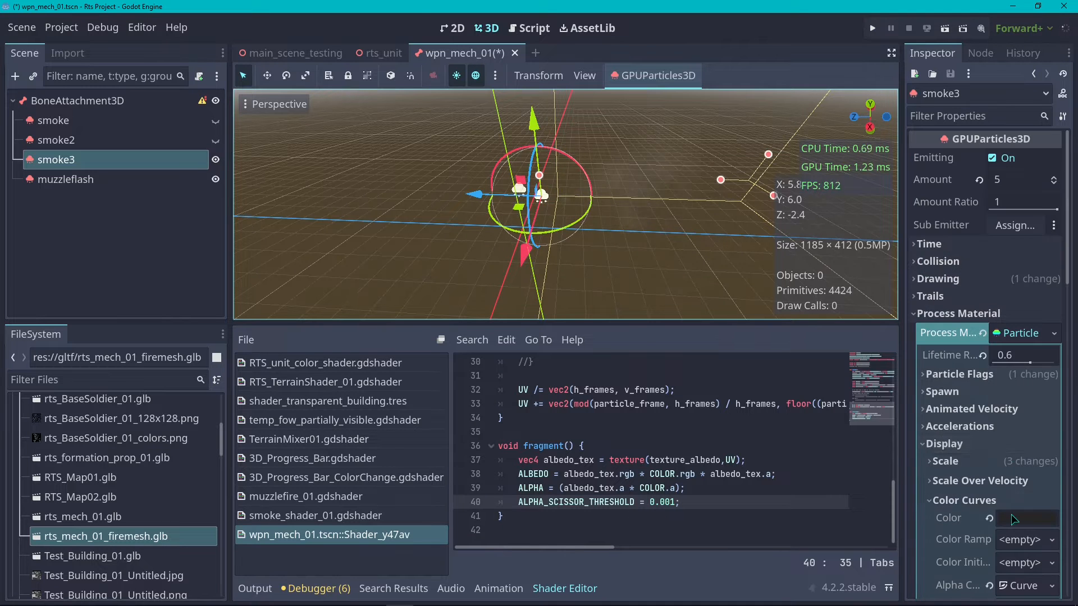
{"action": "left_click", "coordinate": [1014, 519]}
{"action": "left_click_drag", "start_coordinate": [977, 402], "coordinate": [1025, 402]}
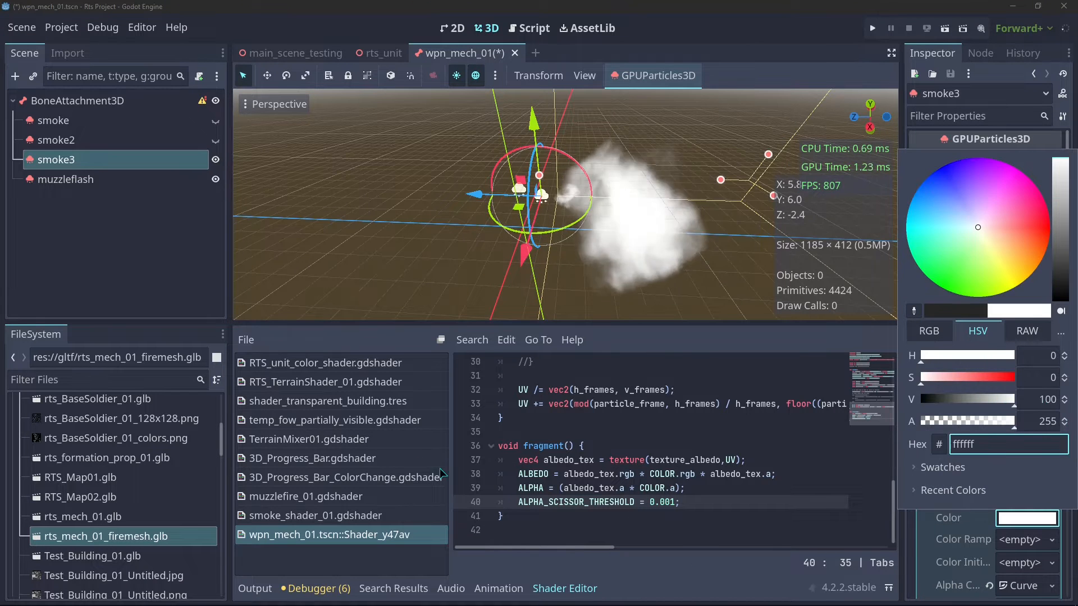
{"action": "left_click", "coordinate": [702, 407]}
- Review the blend_add render mode, then comment out the ALPHA_SCISSOR_THRESHOLD line in the smoke3 shader's fragment function
{"action": "scroll", "coordinate": [646, 416], "scroll_direction": "up", "scroll_amount": 10}
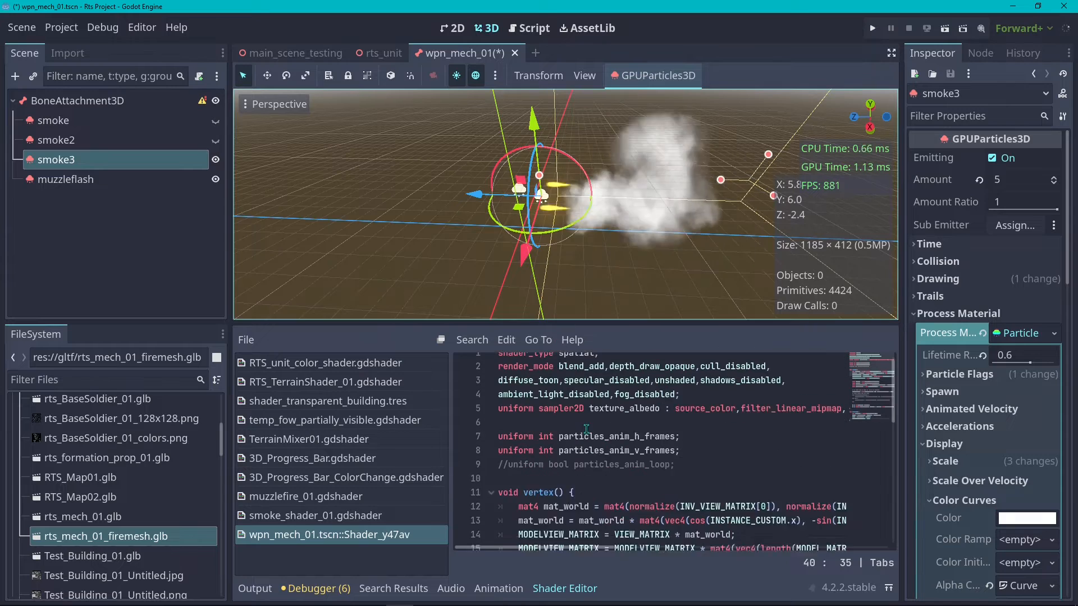
{"action": "double_click", "coordinate": [581, 376]}
{"action": "scroll", "coordinate": [618, 466], "scroll_direction": "down", "scroll_amount": 10}
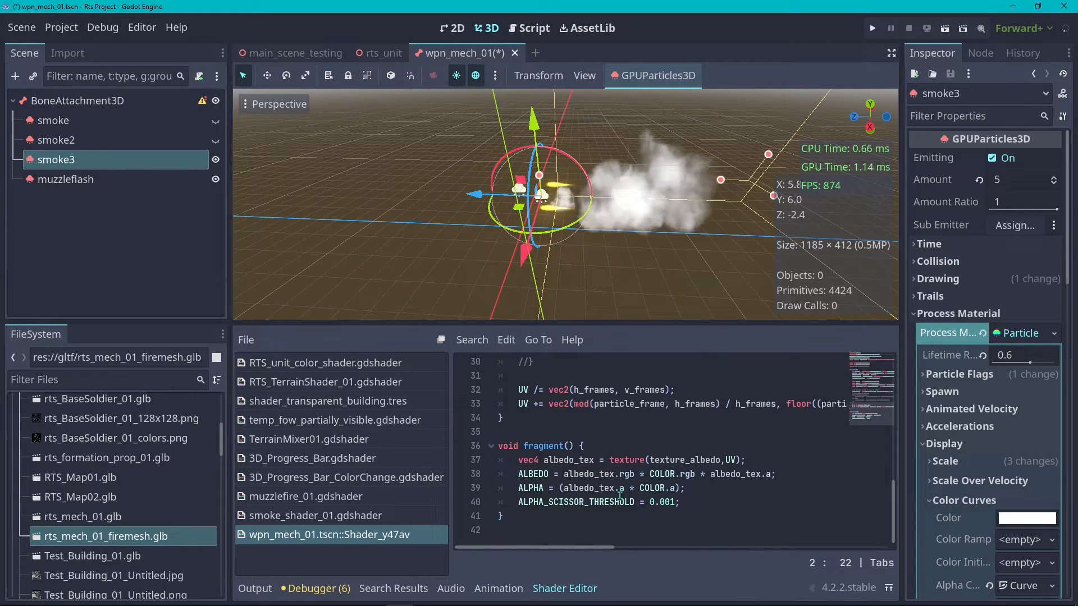
{"action": "left_click", "coordinate": [568, 496]}
{"action": "key", "text": "Home"}
{"action": "type", "text": "//"}
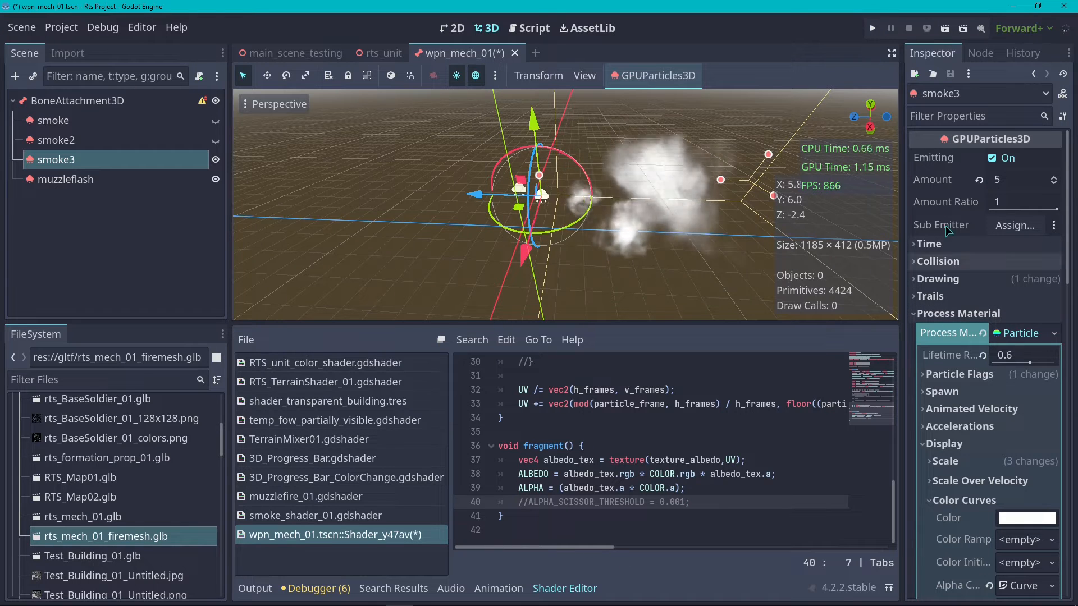
- Test smoke3 at an Amount of 5555, restore the ALPHA_SCISSOR_THRESHOLD line and return the Amount to 5
{"action": "left_click", "coordinate": [1015, 182]}
{"action": "type", "text": "5555"}
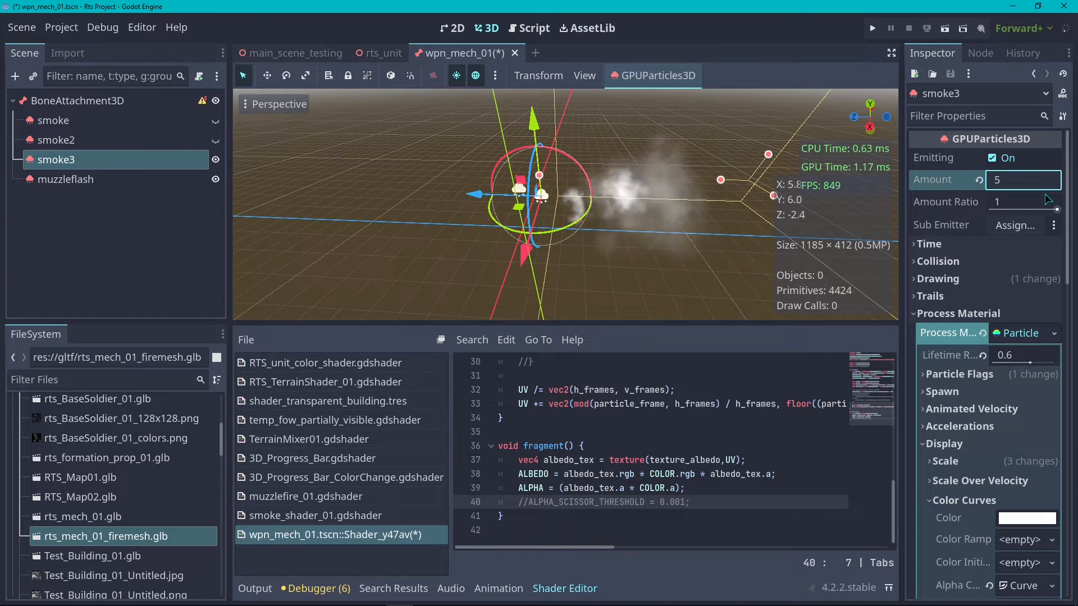
{"action": "key", "text": "Return"}
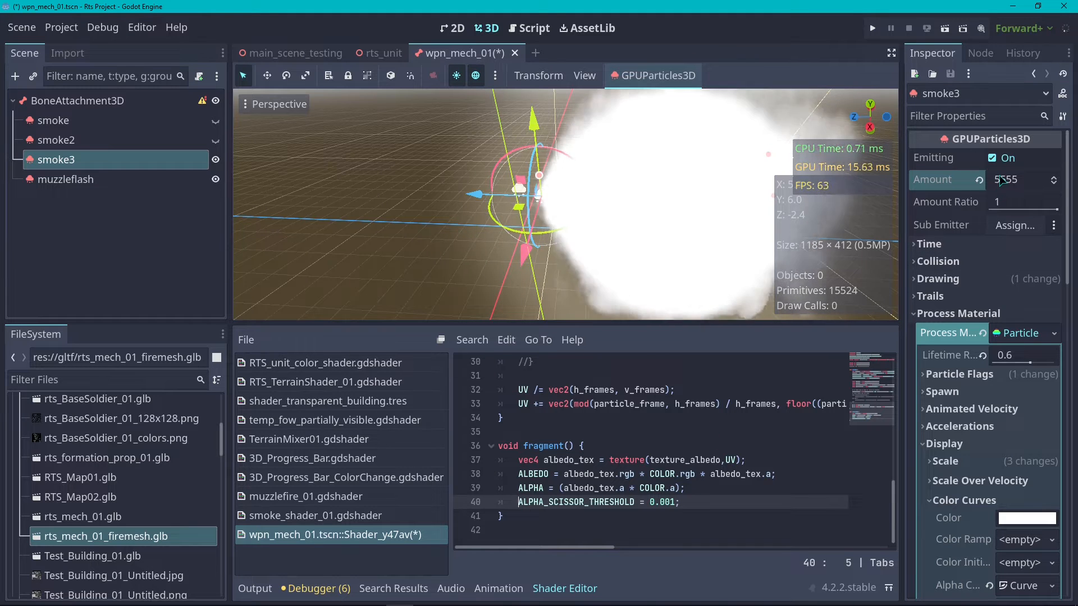
{"action": "key", "text": "ctrl+z"}
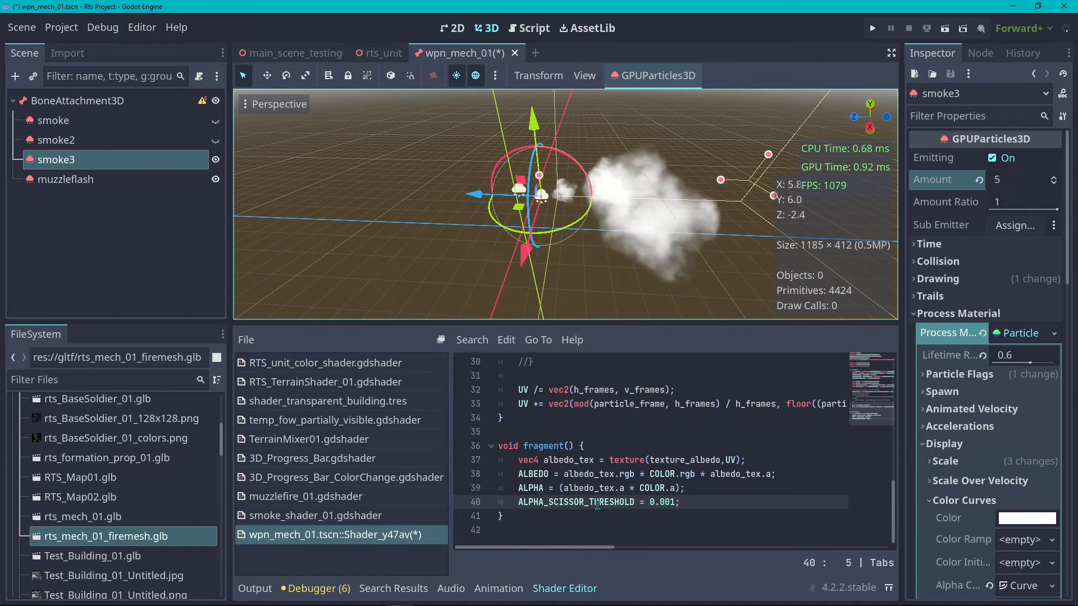
{"action": "left_click", "coordinate": [665, 504]}
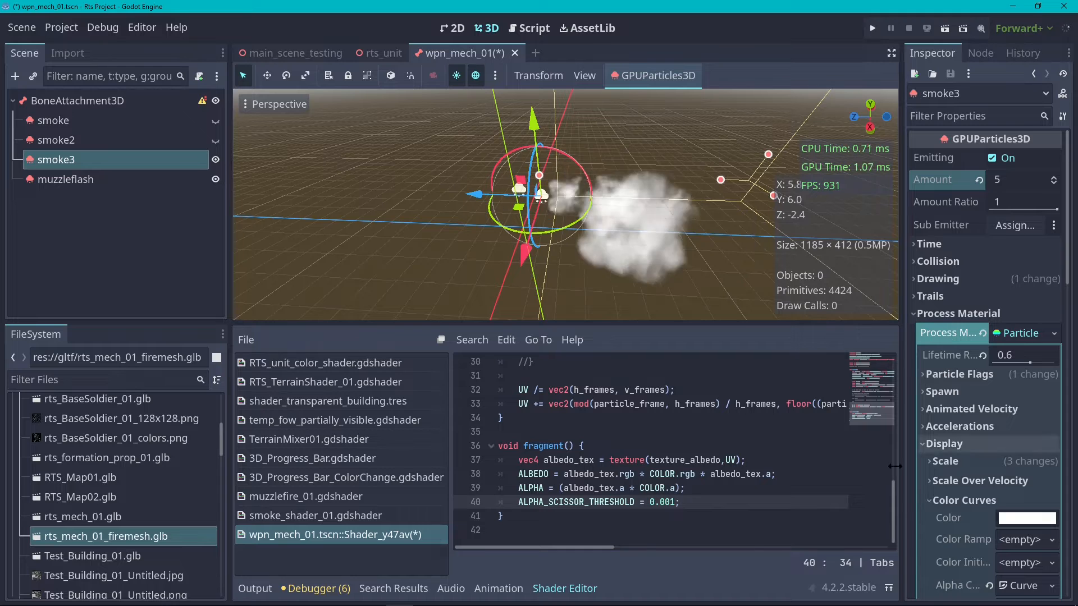
{"action": "scroll", "coordinate": [682, 449], "scroll_direction": "up", "scroll_amount": 3}
{"action": "scroll", "coordinate": [682, 449], "scroll_direction": "down", "scroll_amount": 3}
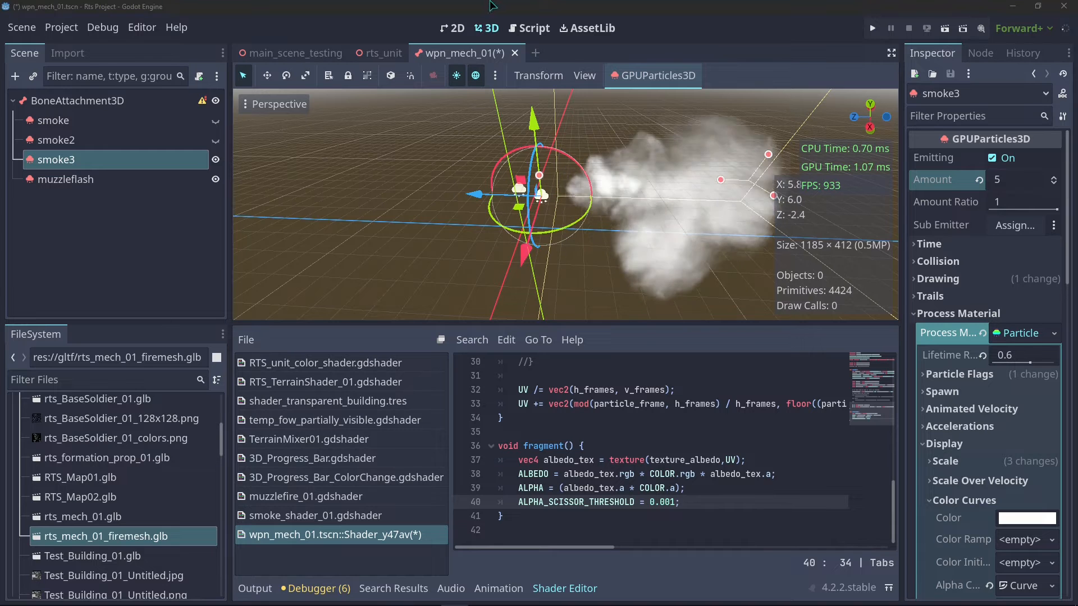
{"action": "left_click", "coordinate": [493, 6]}
{"action": "scroll", "coordinate": [988, 352], "scroll_direction": "down", "scroll_amount": 4}
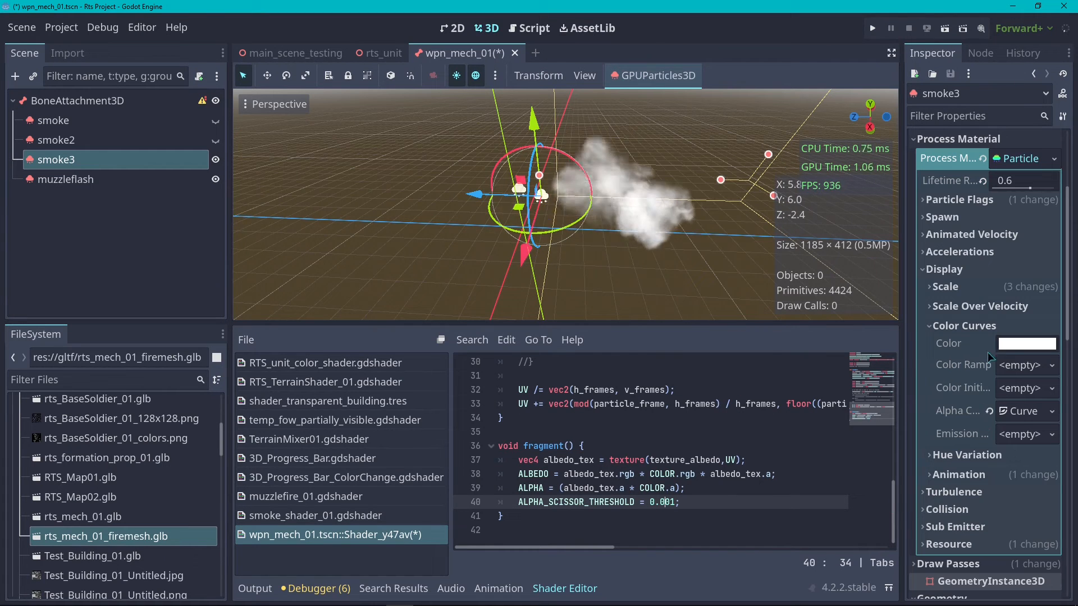
- Examine the geometry material overrides of the smoke2 and smoke particles, expanding the smoke material's properties
{"action": "left_click", "coordinate": [121, 142]}
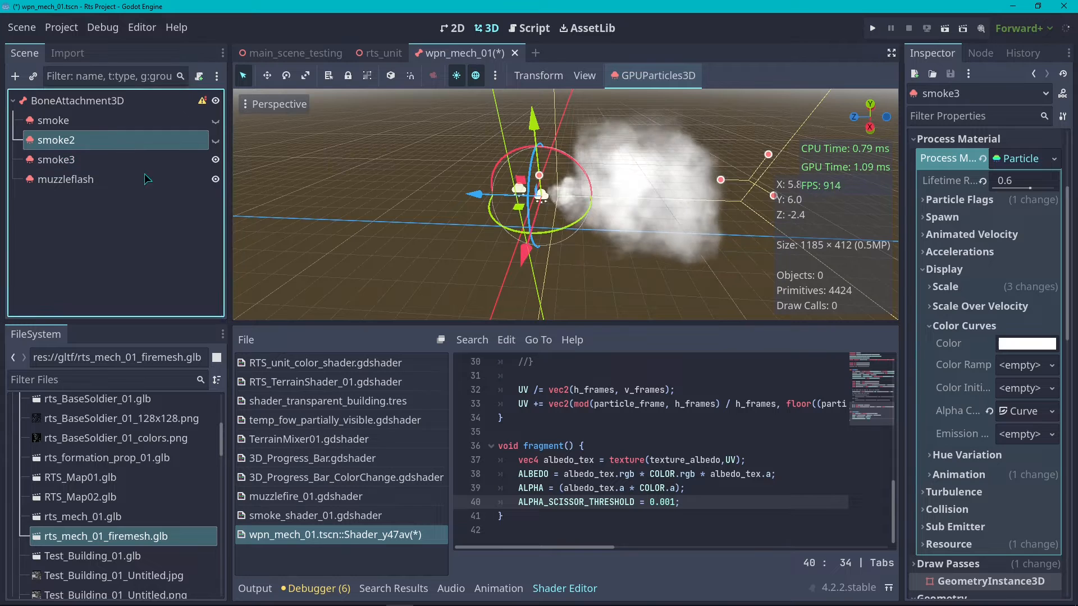
{"action": "scroll", "coordinate": [929, 301], "scroll_direction": "down", "scroll_amount": 10}
{"action": "scroll", "coordinate": [930, 316], "scroll_direction": "up", "scroll_amount": 5}
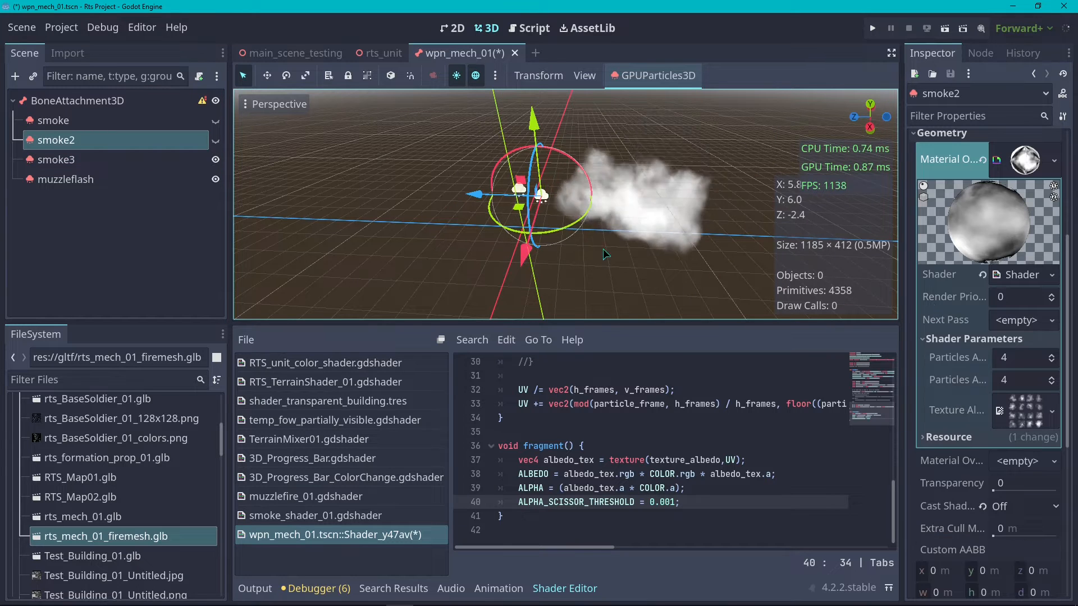
{"action": "left_click", "coordinate": [179, 124]}
{"action": "scroll", "coordinate": [961, 349], "scroll_direction": "down", "scroll_amount": 10}
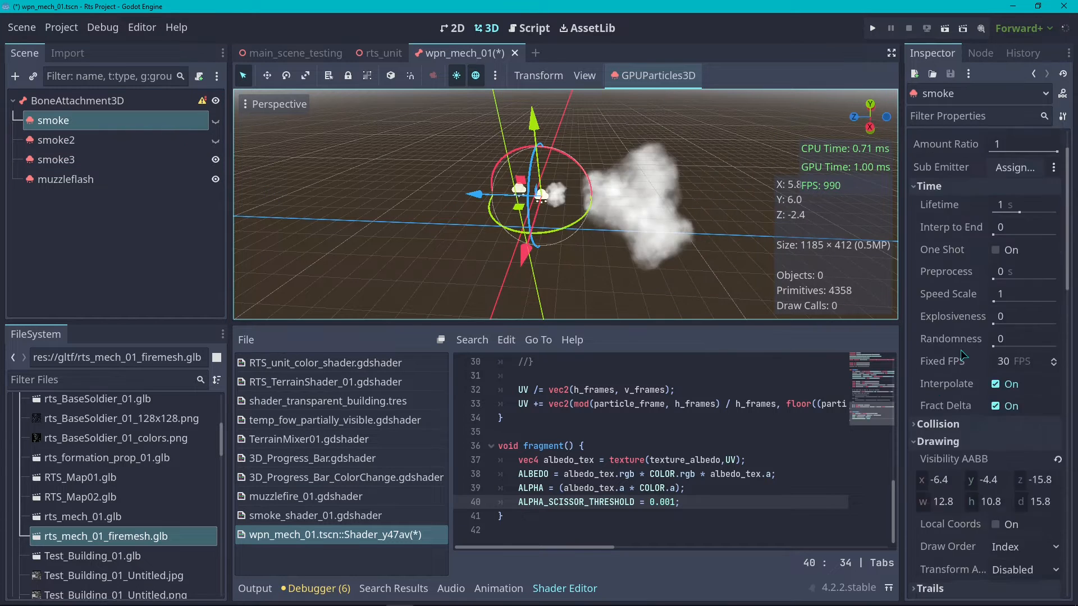
{"action": "scroll", "coordinate": [963, 399], "scroll_direction": "down", "scroll_amount": 6}
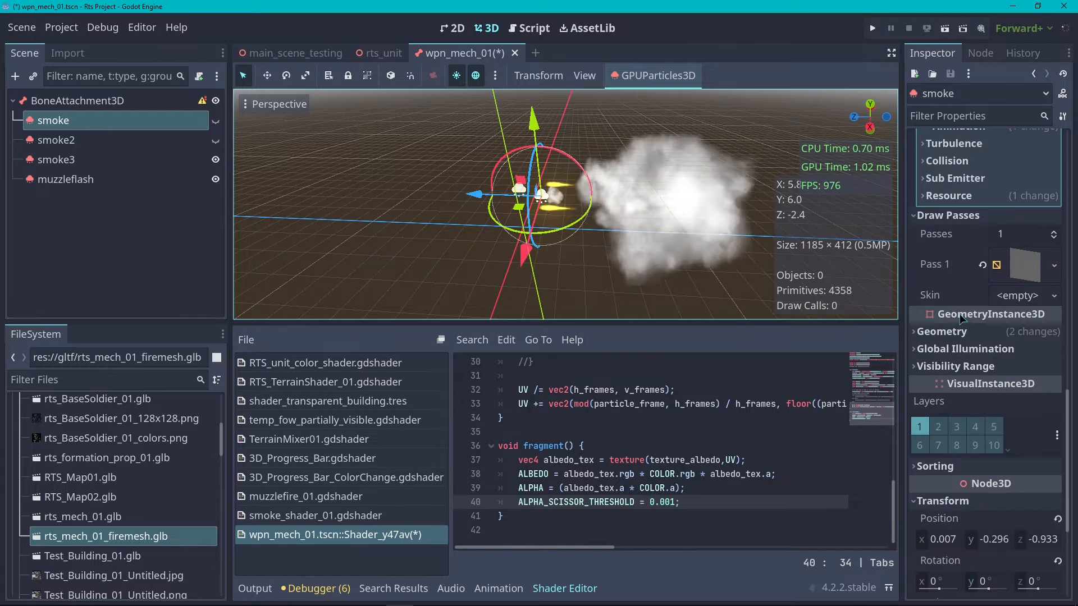
{"action": "left_click", "coordinate": [966, 331]}
{"action": "left_click", "coordinate": [1027, 359]}
{"action": "scroll", "coordinate": [962, 383], "scroll_direction": "down", "scroll_amount": 5}
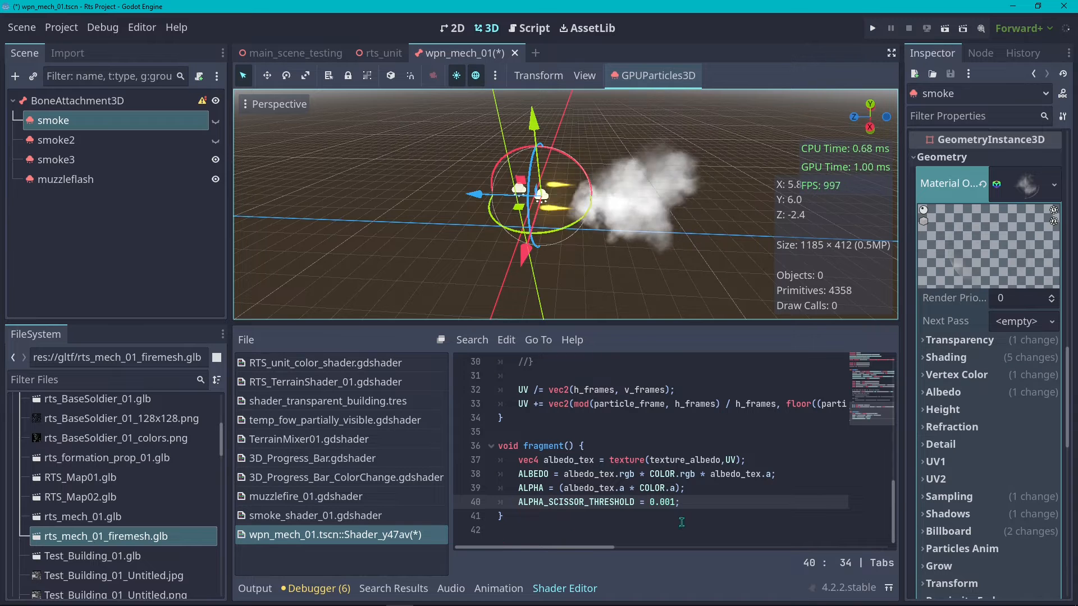
- Try Alpha Scissor transparency on the smoke material, return it to Alpha and collapse the Transparency section
{"action": "left_click", "coordinate": [957, 339]}
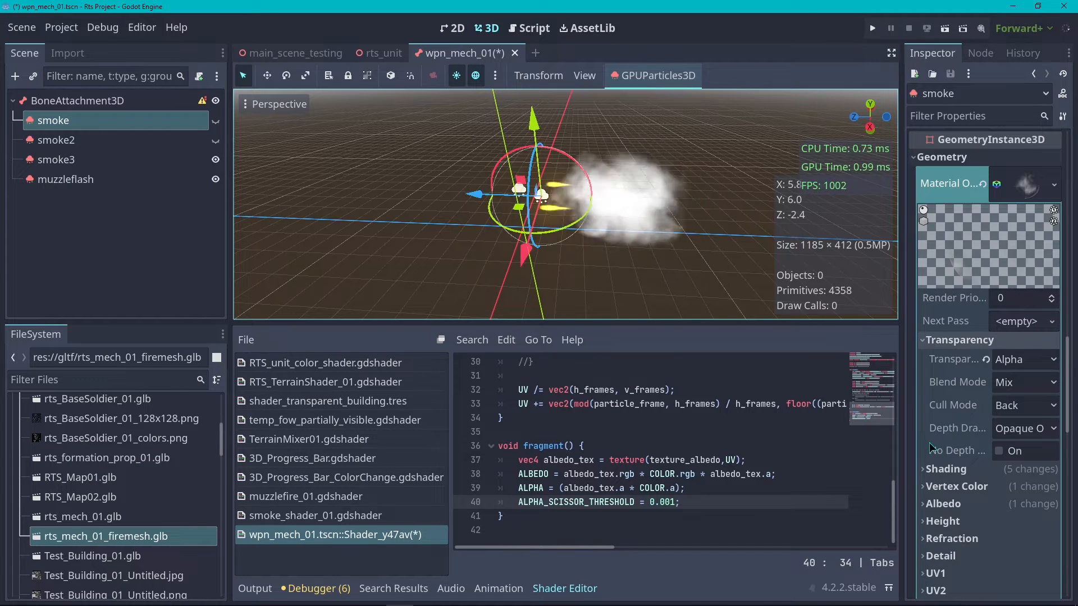
{"action": "left_click", "coordinate": [957, 340]}
{"action": "scroll", "coordinate": [950, 433], "scroll_direction": "down", "scroll_amount": 3}
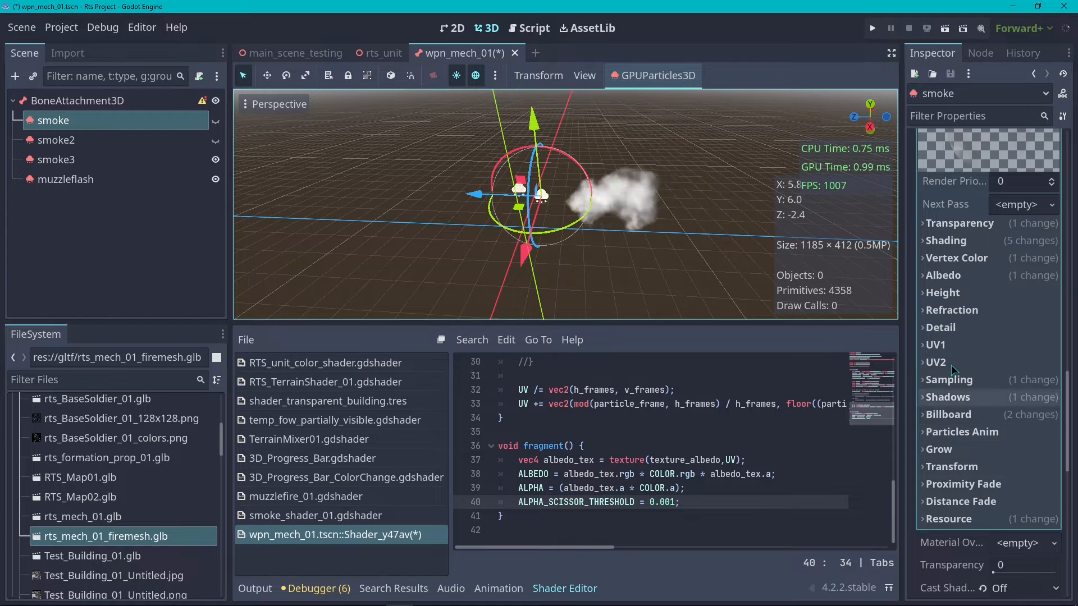
{"action": "left_click", "coordinate": [964, 223]}
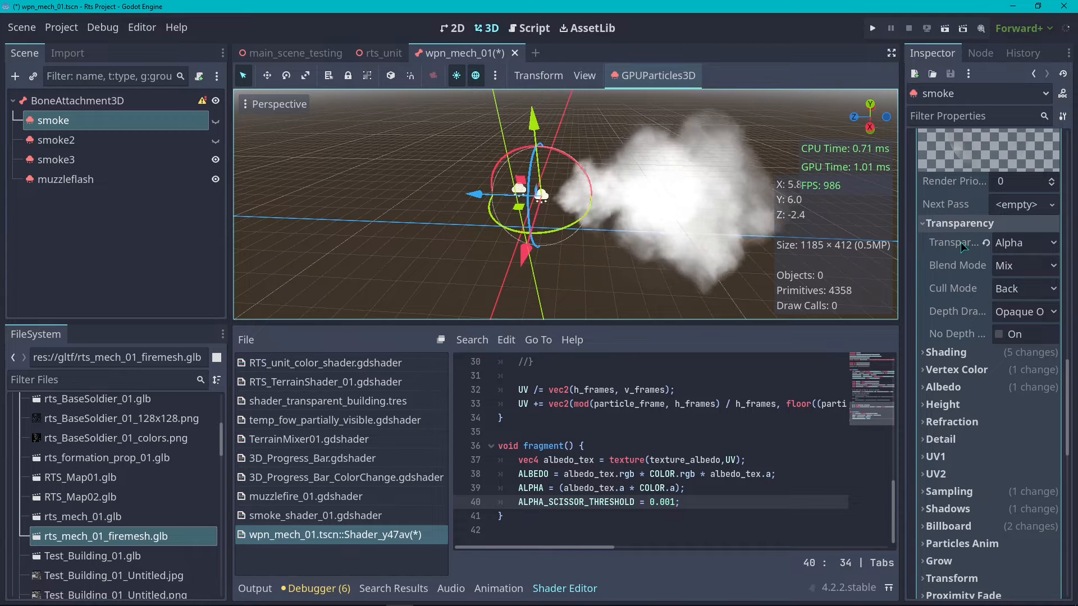
{"action": "left_click", "coordinate": [1030, 243]}
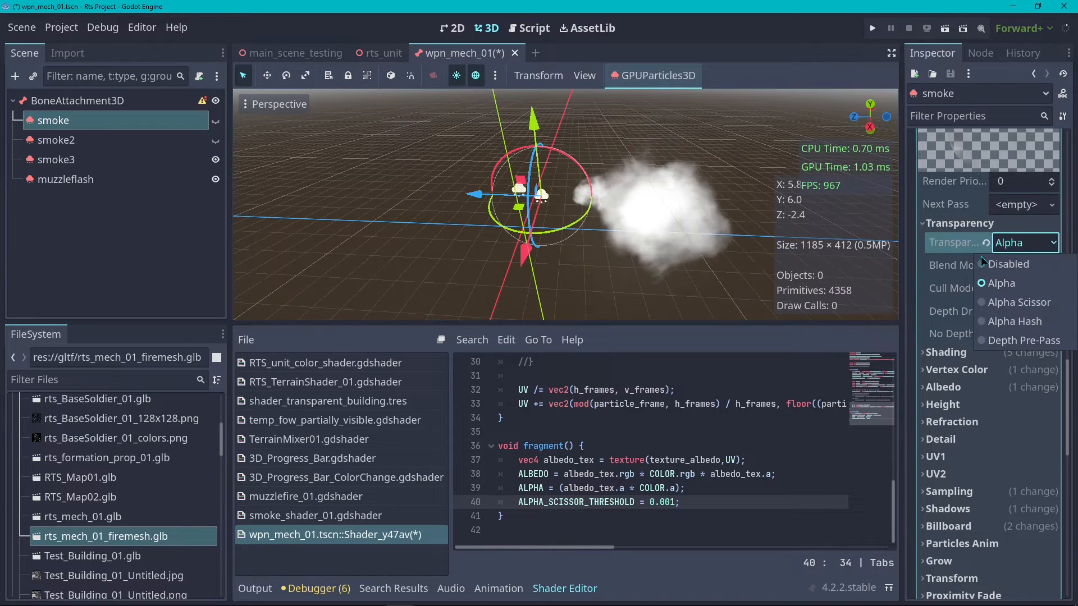
{"action": "left_click", "coordinate": [998, 305]}
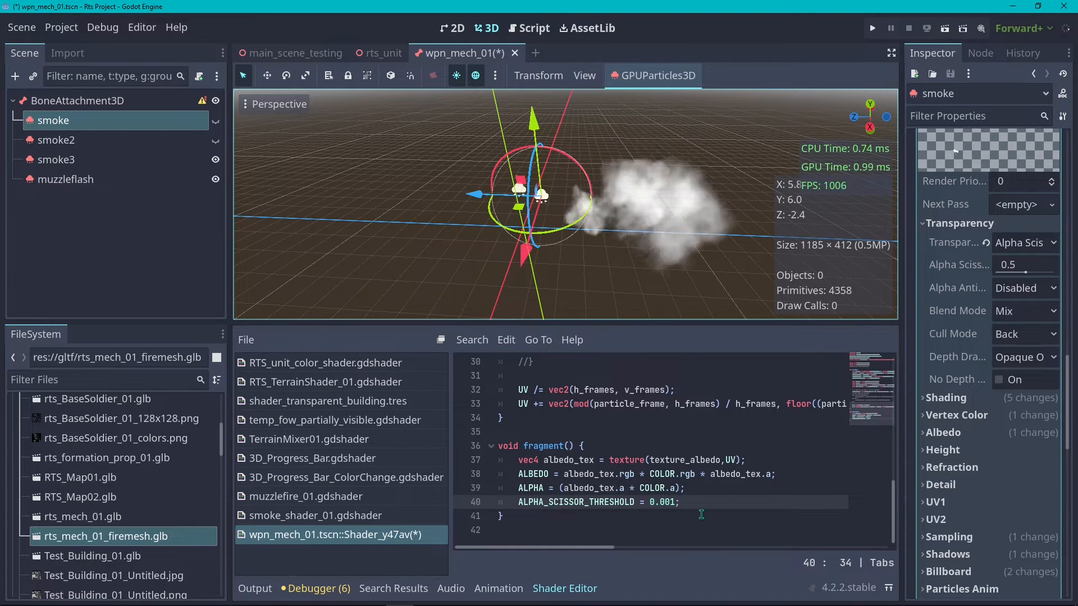
{"action": "left_click", "coordinate": [1025, 243]}
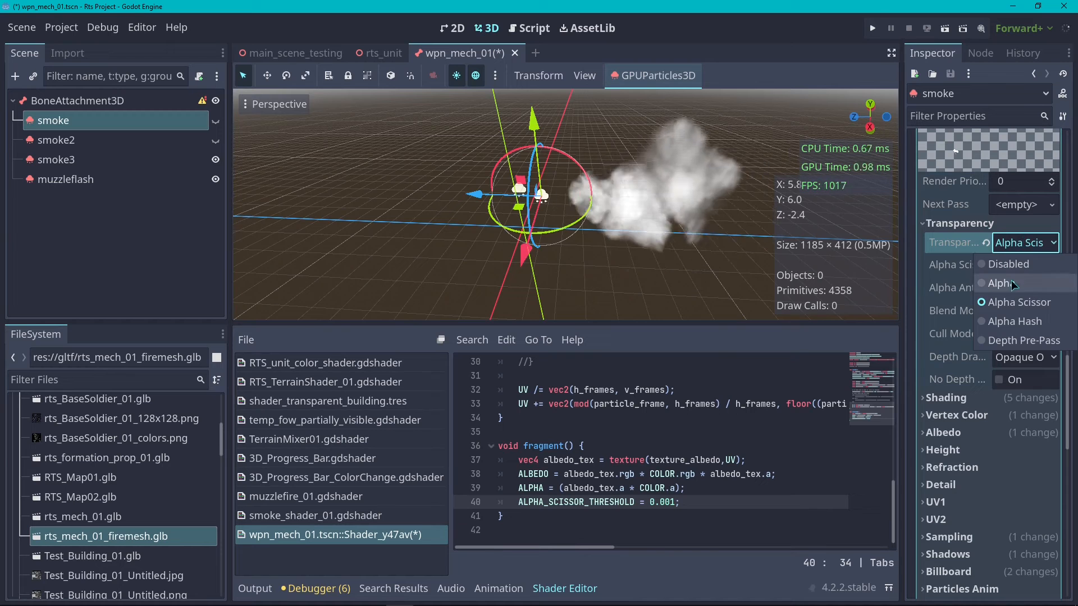
{"action": "left_click", "coordinate": [955, 223]}
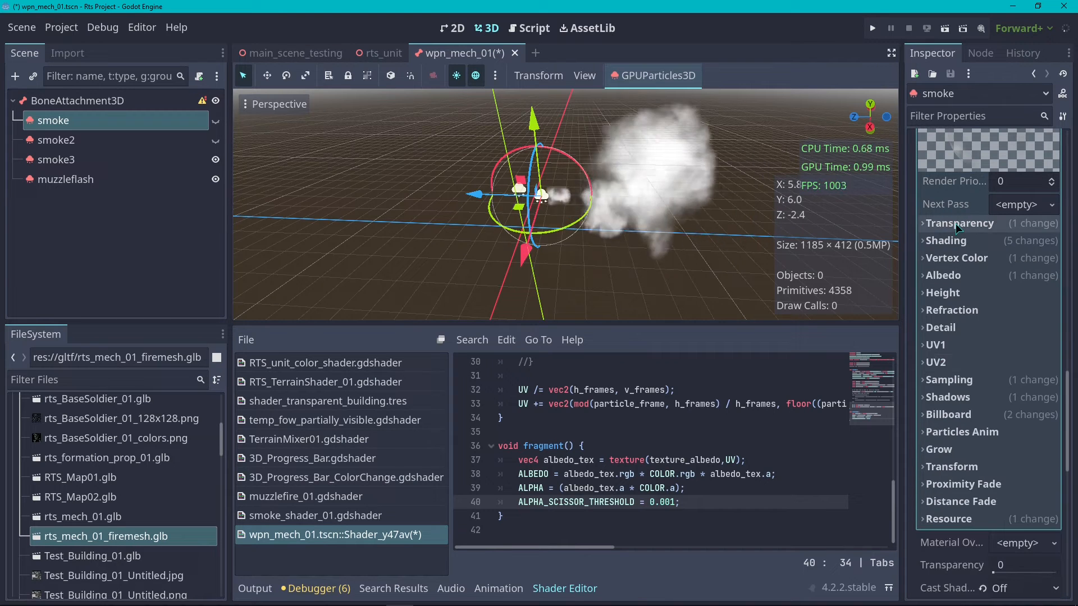
- Set ALPHA_SCISSOR_THRESHOLD to 0.1 in the smoke3 shader's fragment function
{"action": "left_click", "coordinate": [175, 162]}
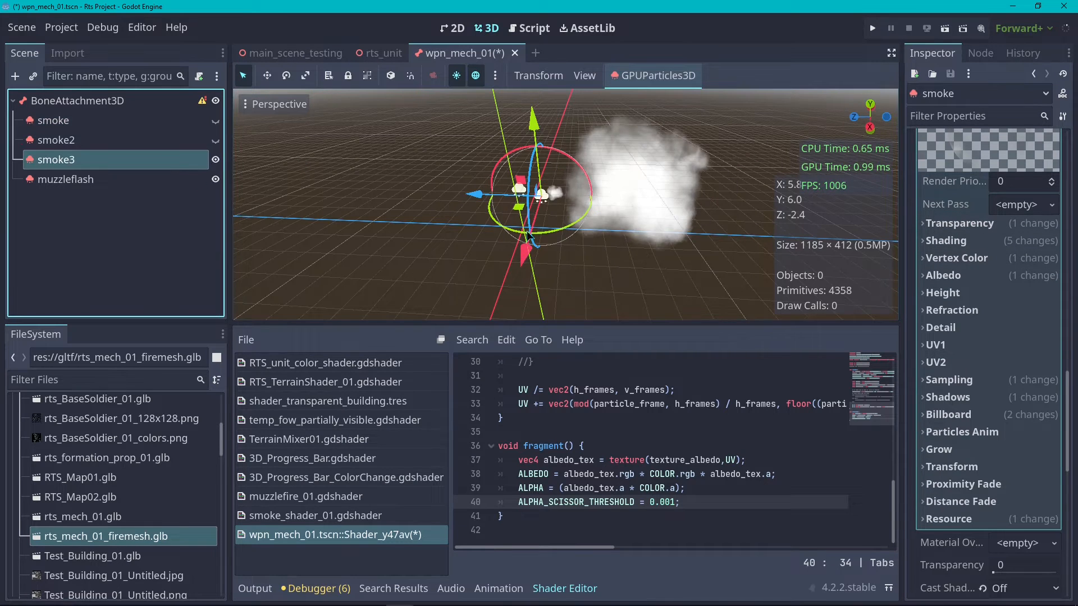
{"action": "scroll", "coordinate": [955, 305], "scroll_direction": "down", "scroll_amount": 6}
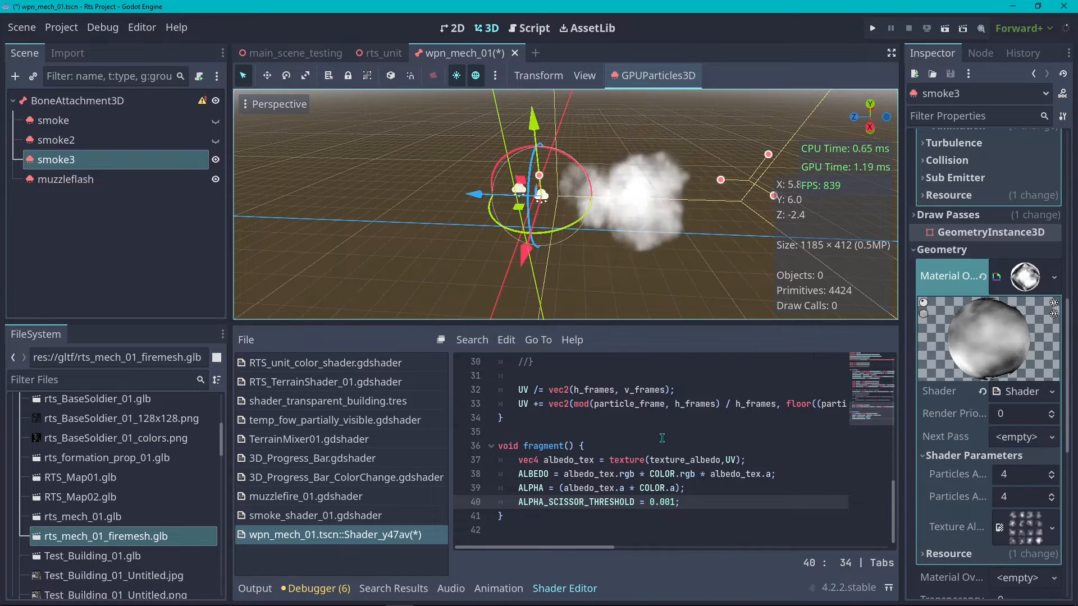
{"action": "key", "text": "BackSpace"}
{"action": "key", "text": "Delete"}
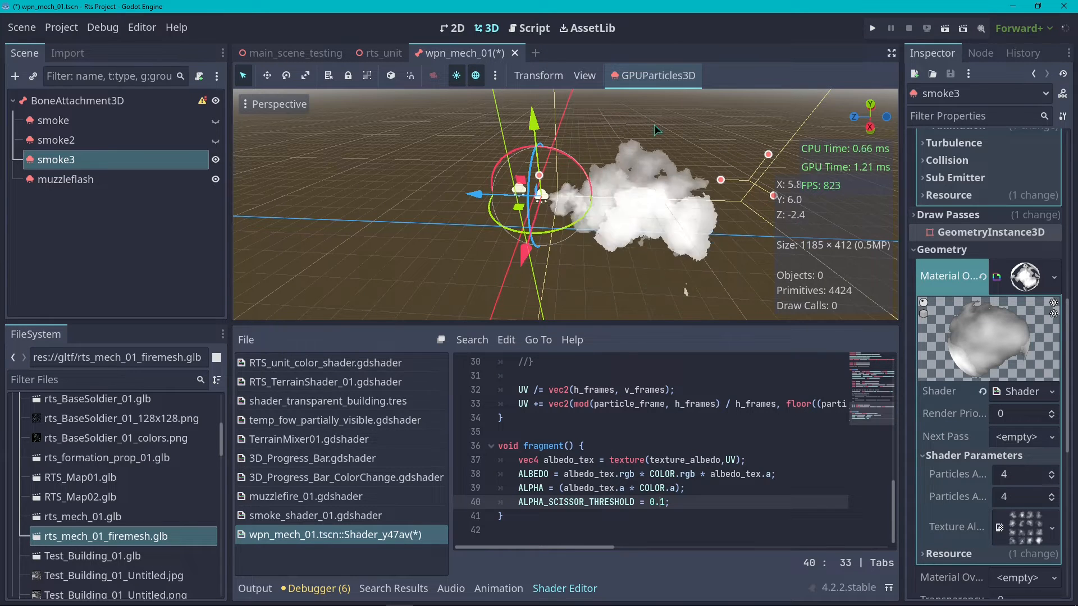
- Compare the render mode line of the smoke3 shader with the one in smoke_shader_01.gdshader
{"action": "scroll", "coordinate": [639, 461], "scroll_direction": "up", "scroll_amount": 7}
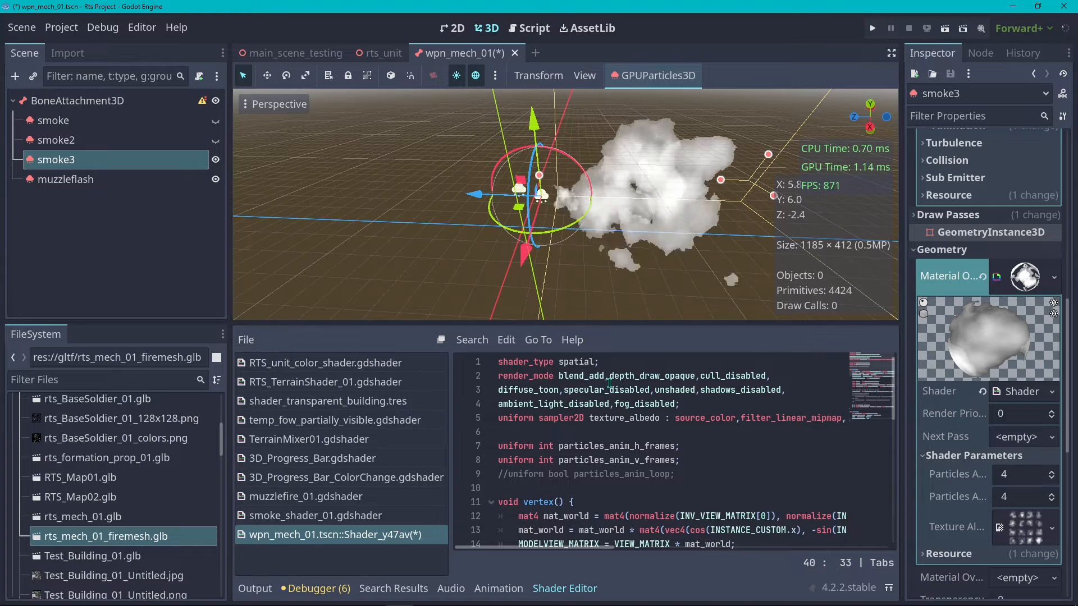
{"action": "left_click", "coordinate": [318, 518]}
{"action": "scroll", "coordinate": [674, 449], "scroll_direction": "up", "scroll_amount": 10}
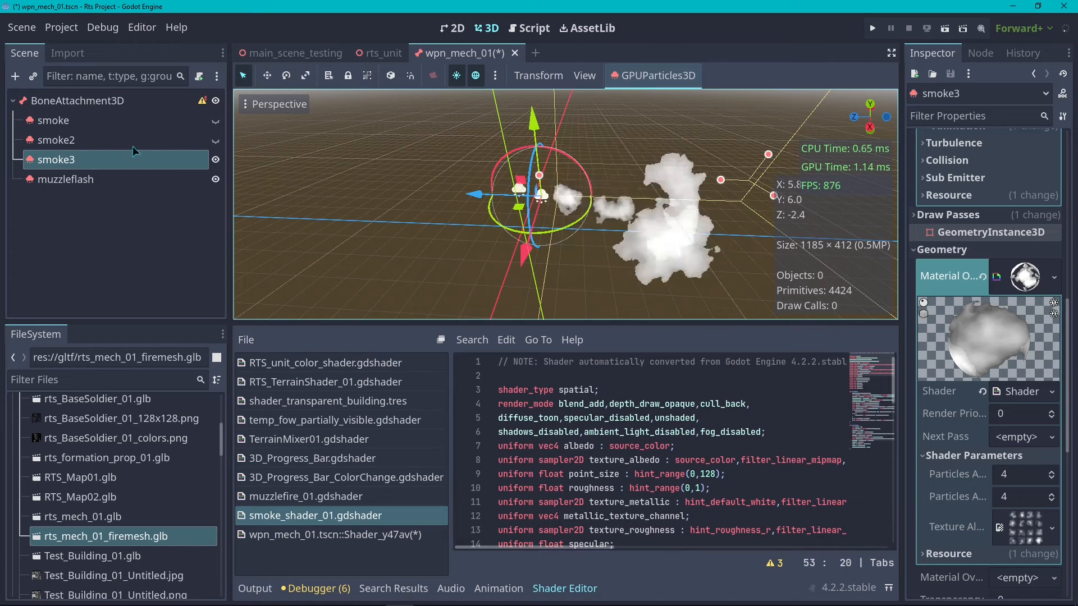
{"action": "left_click", "coordinate": [151, 121]}
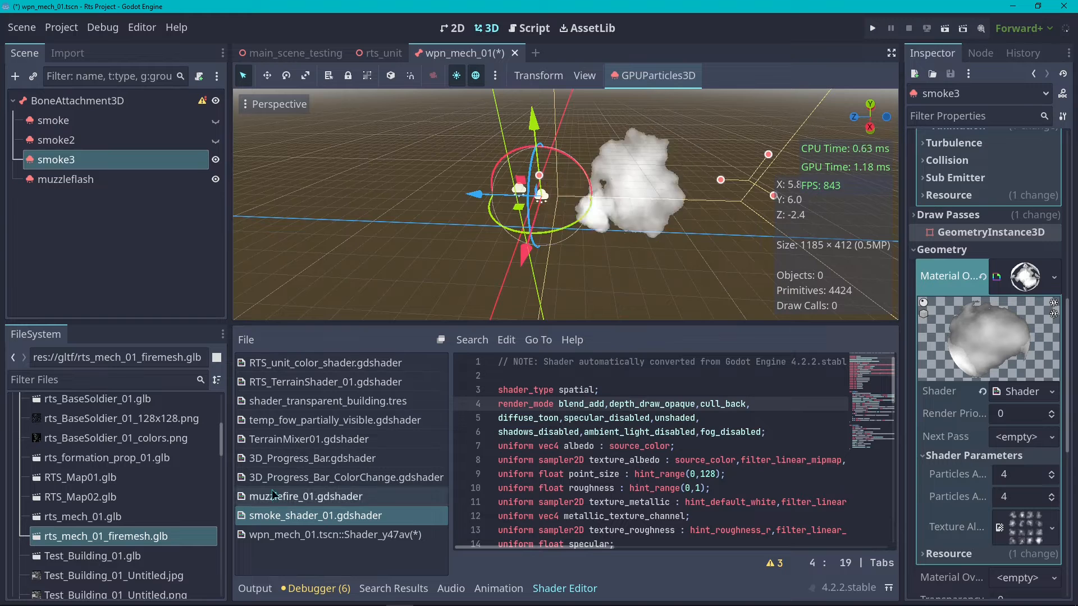
- Try blend_mix as the smoke3 shader's render mode and review that setting alongside the fragment function
{"action": "left_click", "coordinate": [1010, 393]}
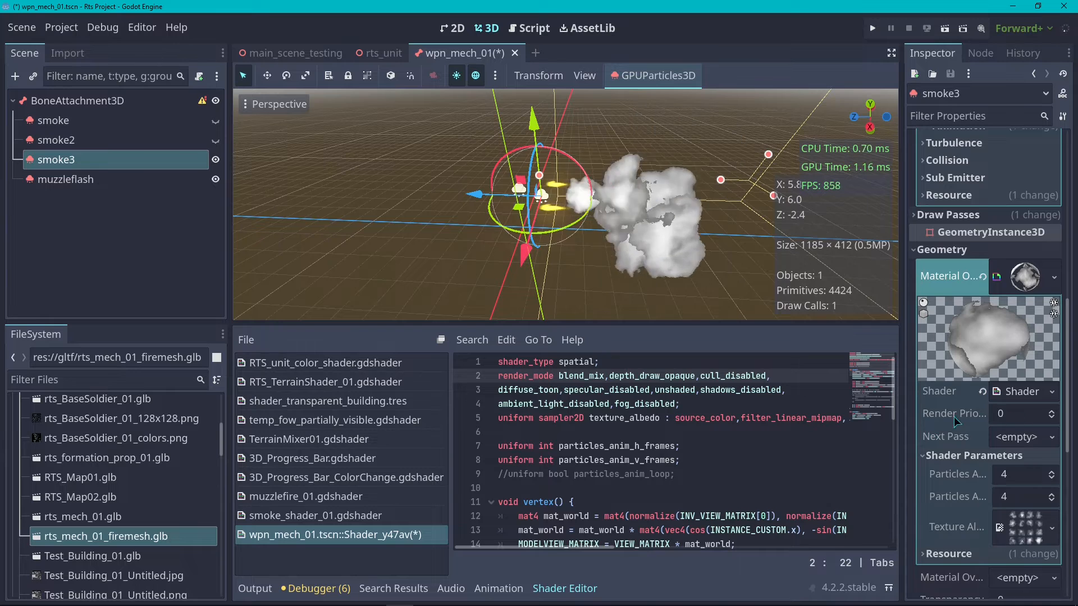
{"action": "scroll", "coordinate": [956, 421], "scroll_direction": "down", "scroll_amount": 5}
{"action": "scroll", "coordinate": [567, 452], "scroll_direction": "down", "scroll_amount": 10}
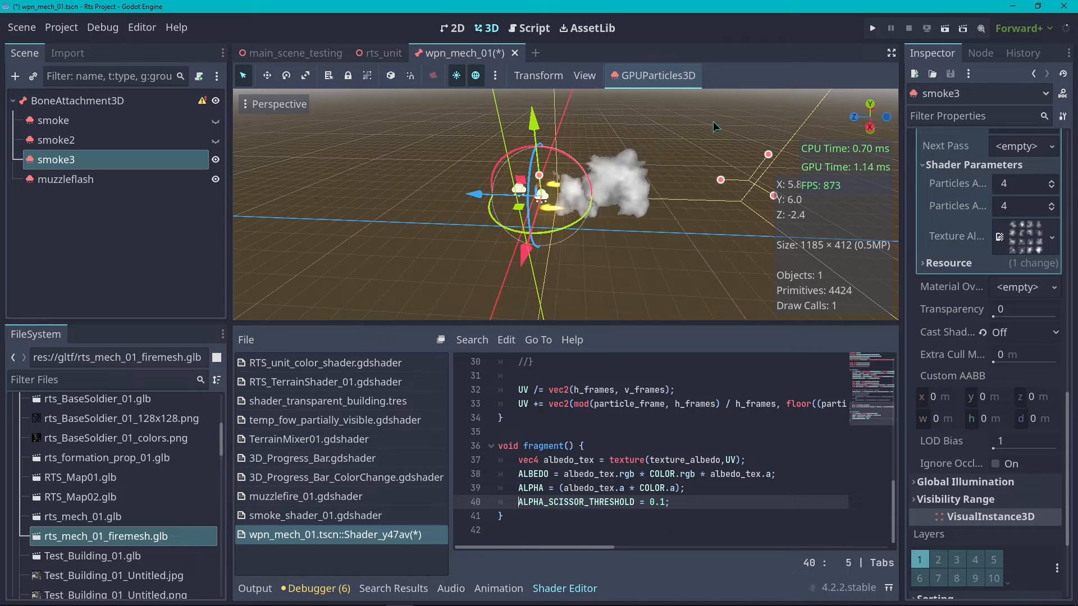
{"action": "scroll", "coordinate": [601, 442], "scroll_direction": "up", "scroll_amount": 10}
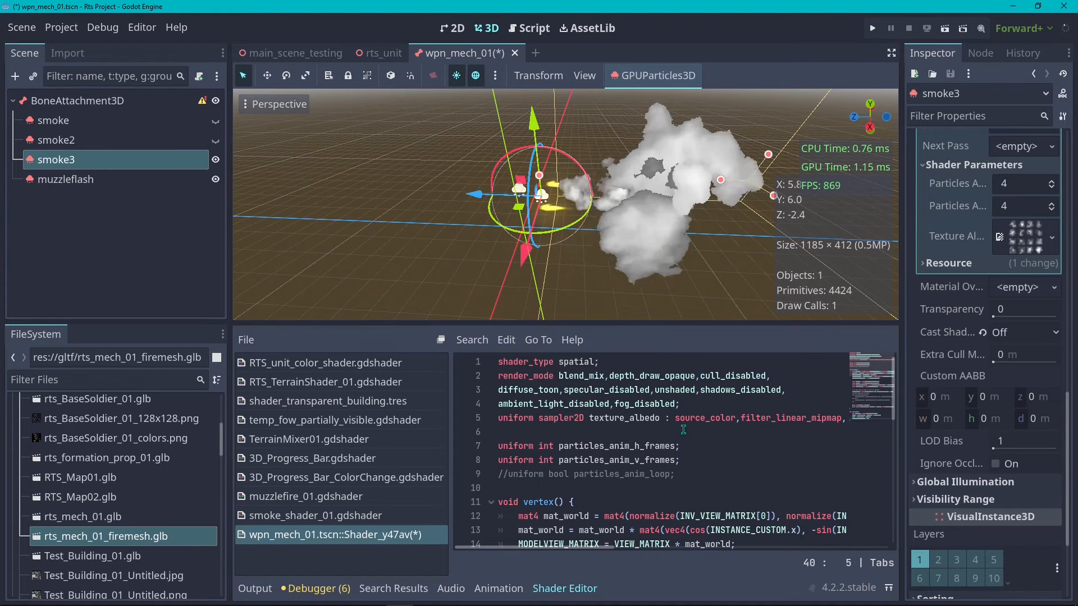
{"action": "double_click", "coordinate": [587, 375]}
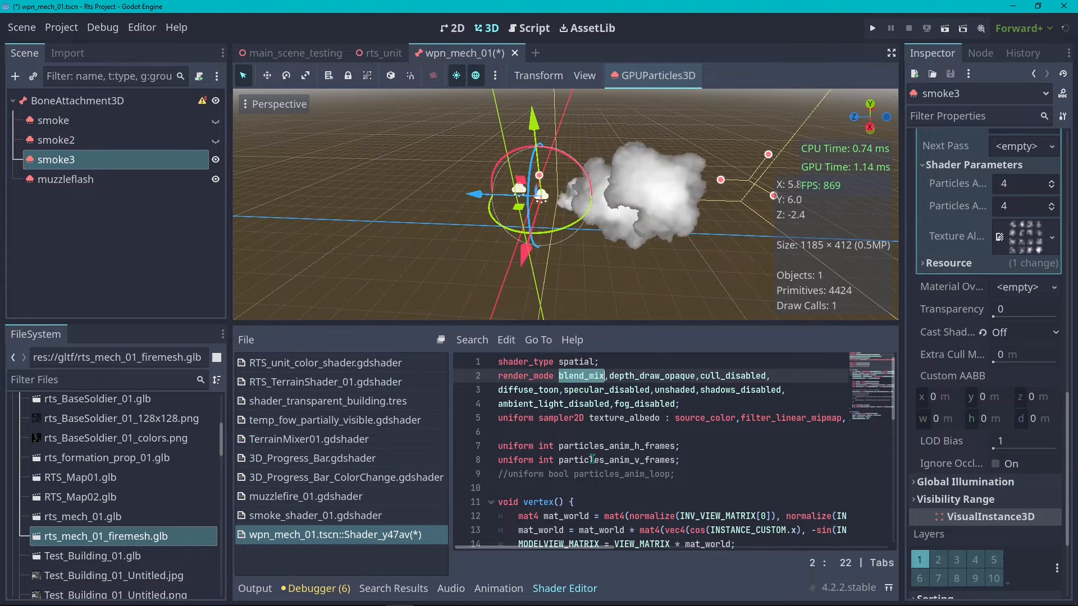
- Try the smoke3 shader's ALBEDO line without the albedo_tex.a multiplication, then add "* albedo_tex.a" back
{"action": "scroll", "coordinate": [633, 453], "scroll_direction": "down", "scroll_amount": 6}
{"action": "scroll", "coordinate": [633, 452], "scroll_direction": "down", "scroll_amount": 4}
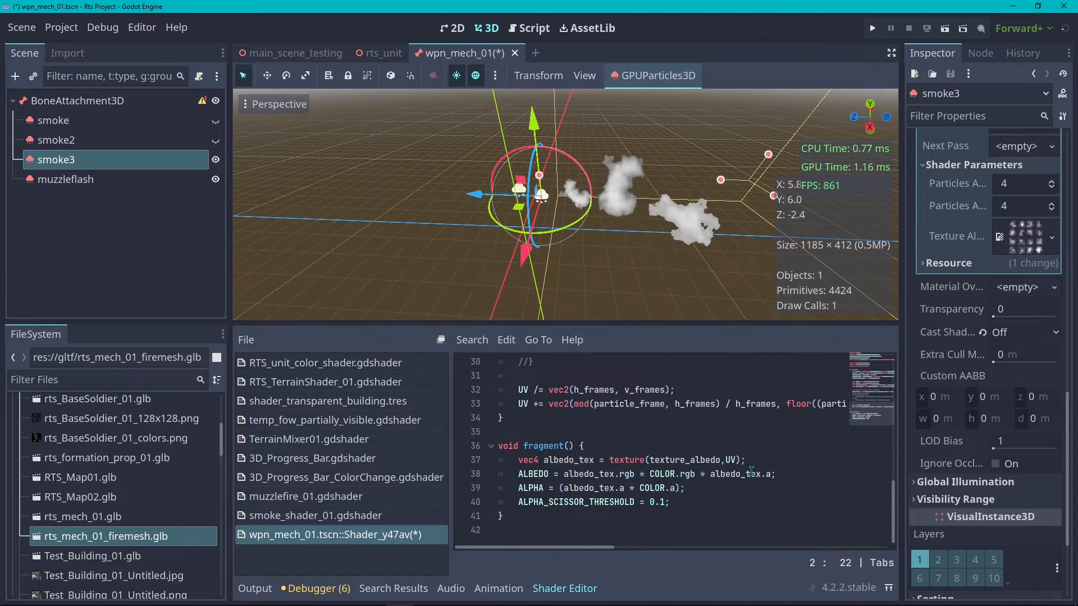
{"action": "left_click", "coordinate": [710, 475]}
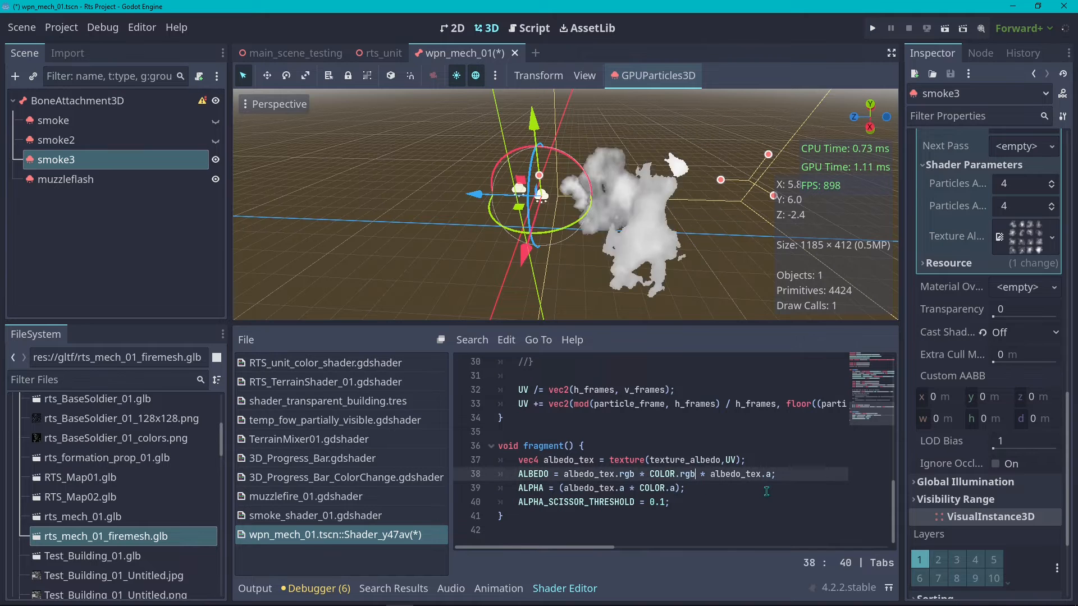
{"action": "left_click", "coordinate": [772, 475], "text": "shift"}
{"action": "key", "text": "ctrl+c"}
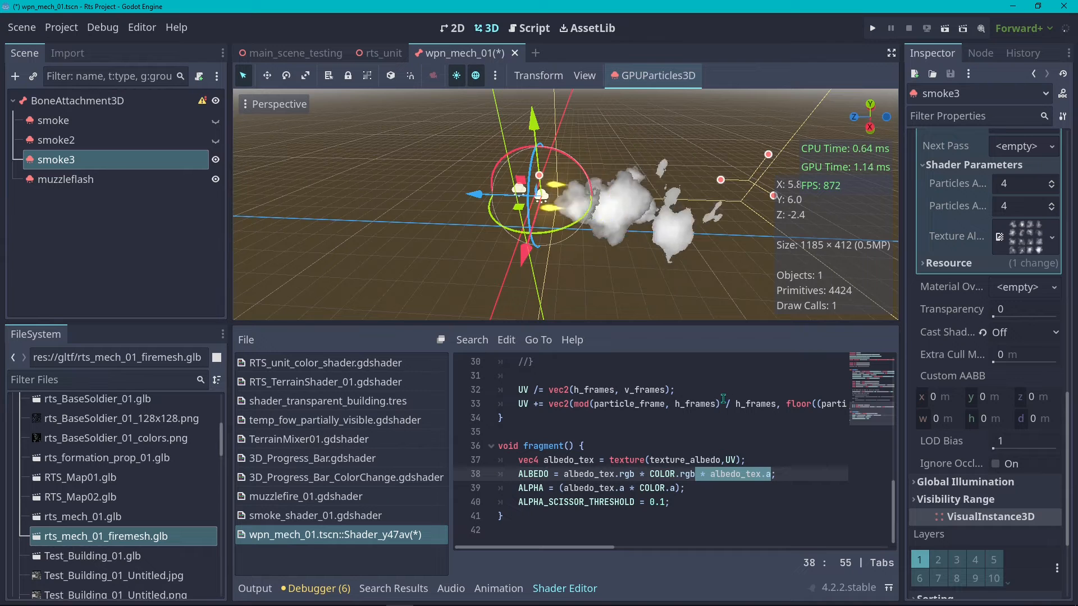
{"action": "key", "text": "BackSpace"}
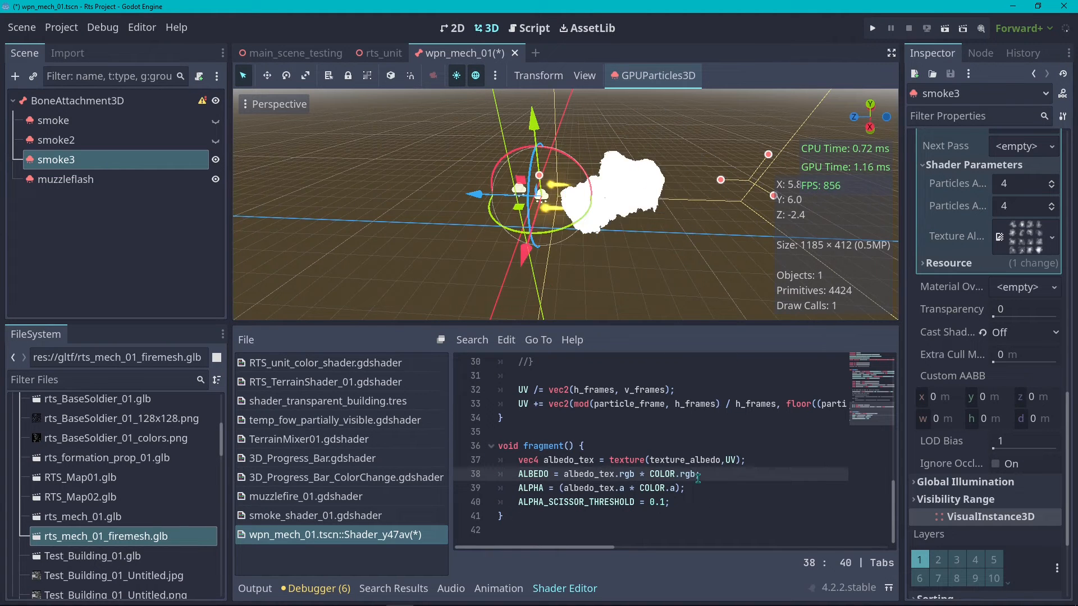
{"action": "type", "text": "* albedo_tex.a"}
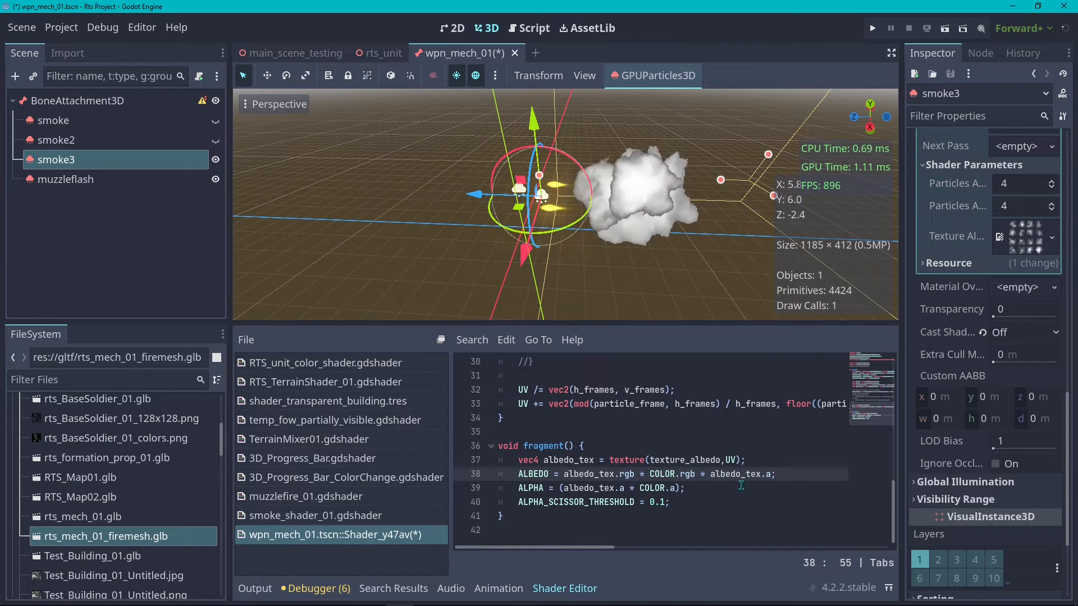
- Change the render mode of the smoke3 shader to blend_add
{"action": "scroll", "coordinate": [623, 478], "scroll_direction": "up", "scroll_amount": 10}
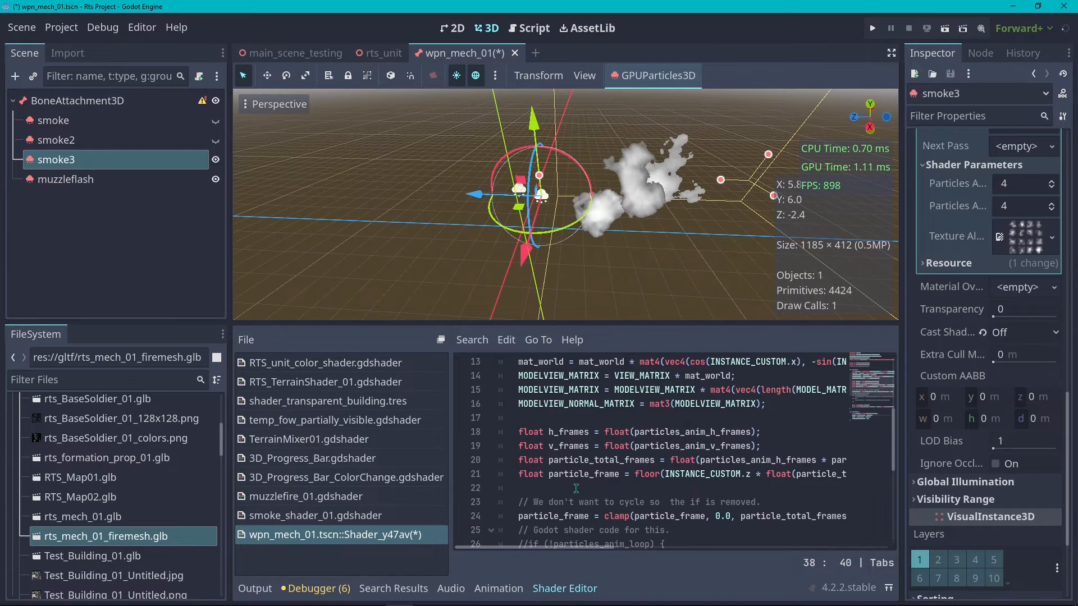
{"action": "left_click", "coordinate": [590, 375]}
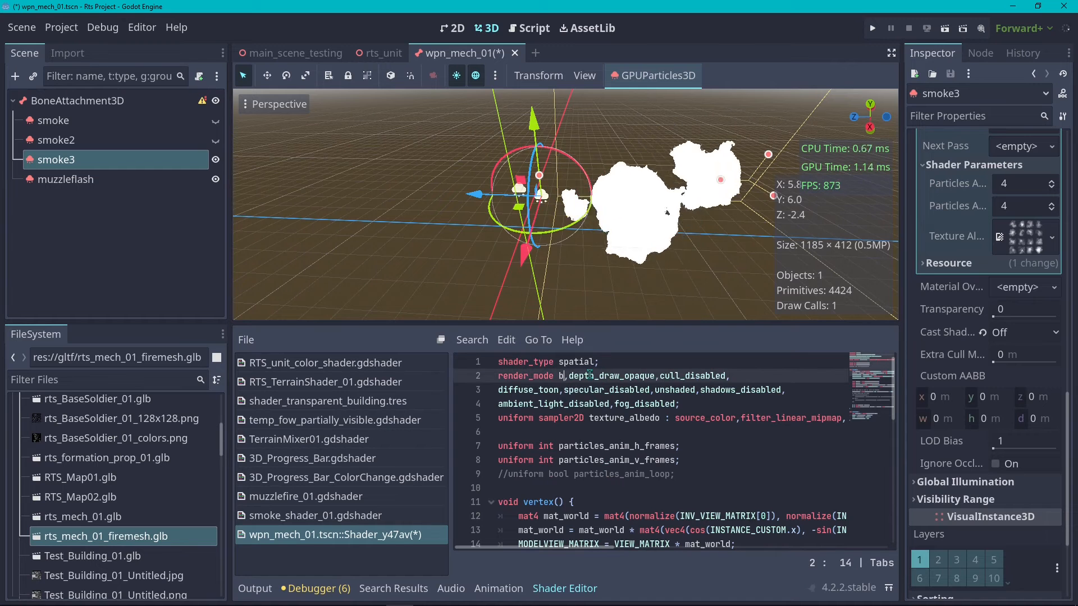
{"action": "type", "text": "lend_add"}
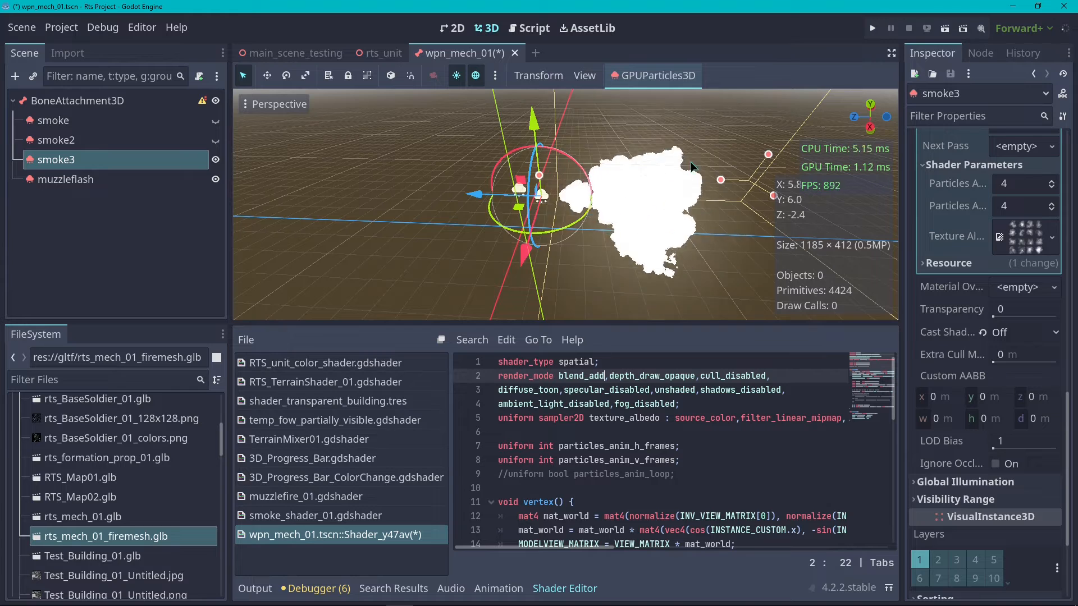
- Append "* albedo_tex.a" to the ALBEDO expression in the smoke3 shader's fragment function
{"action": "scroll", "coordinate": [652, 456], "scroll_direction": "down", "scroll_amount": 10}
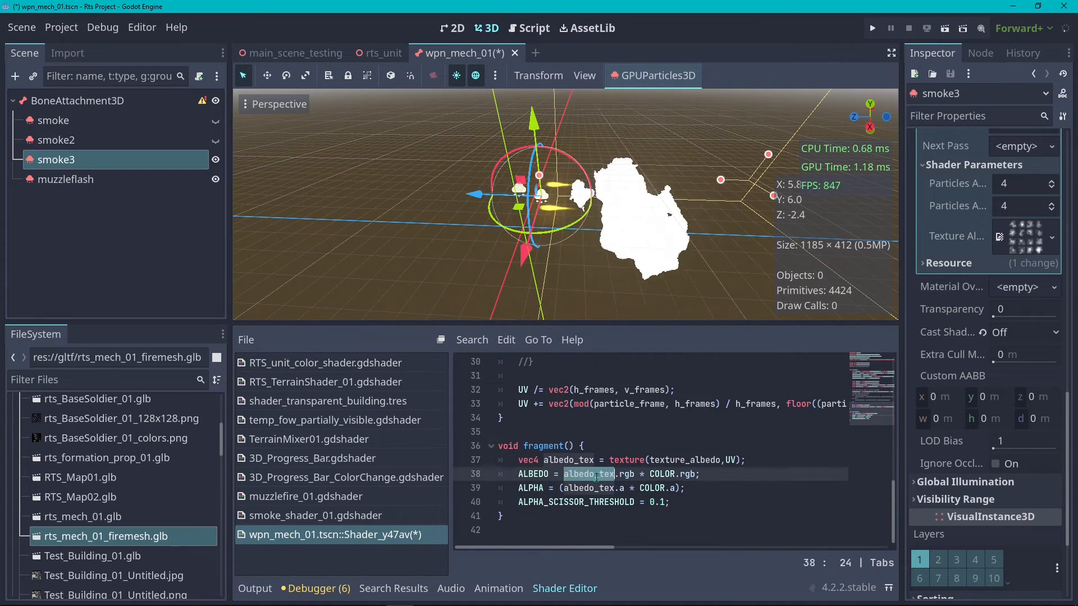
{"action": "left_click", "coordinate": [595, 489]}
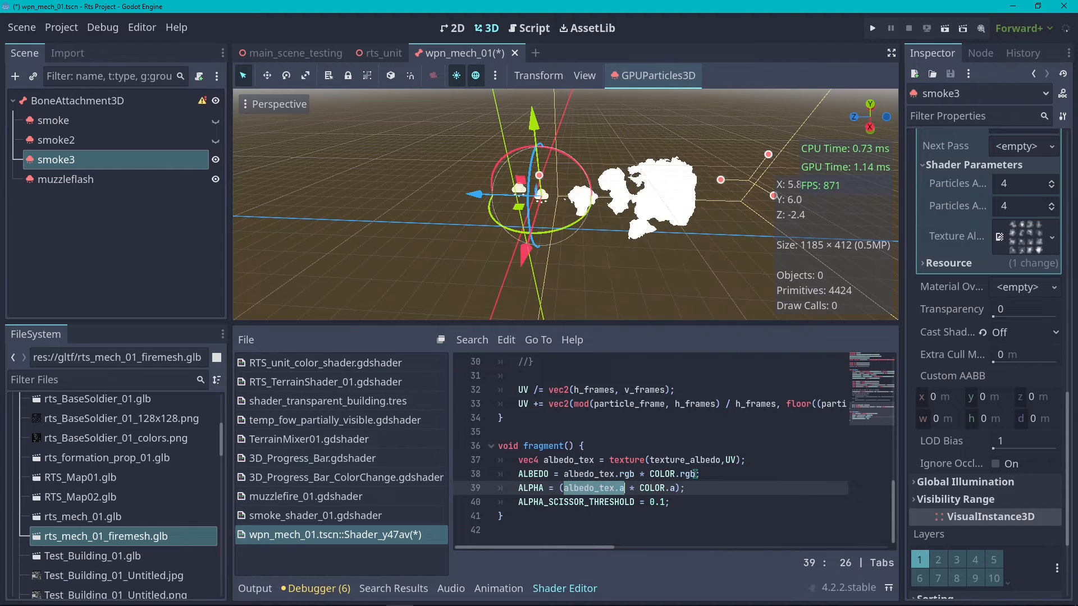
{"action": "left_click", "coordinate": [695, 474]}
{"action": "type", "text": "*"}
{"action": "key", "text": "ctrl+v"}
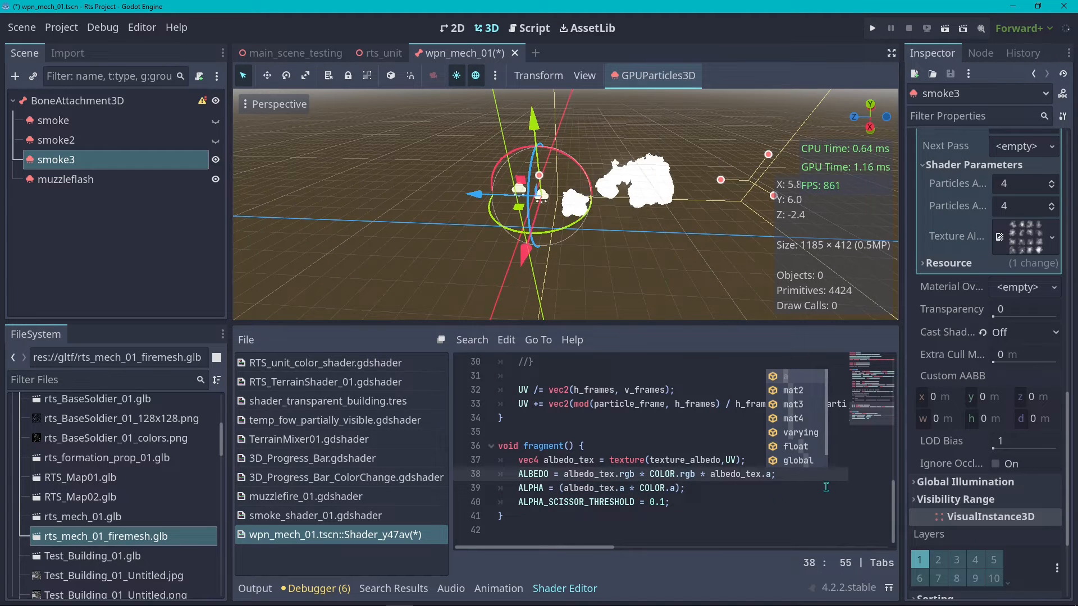
{"action": "left_click", "coordinate": [640, 478]}
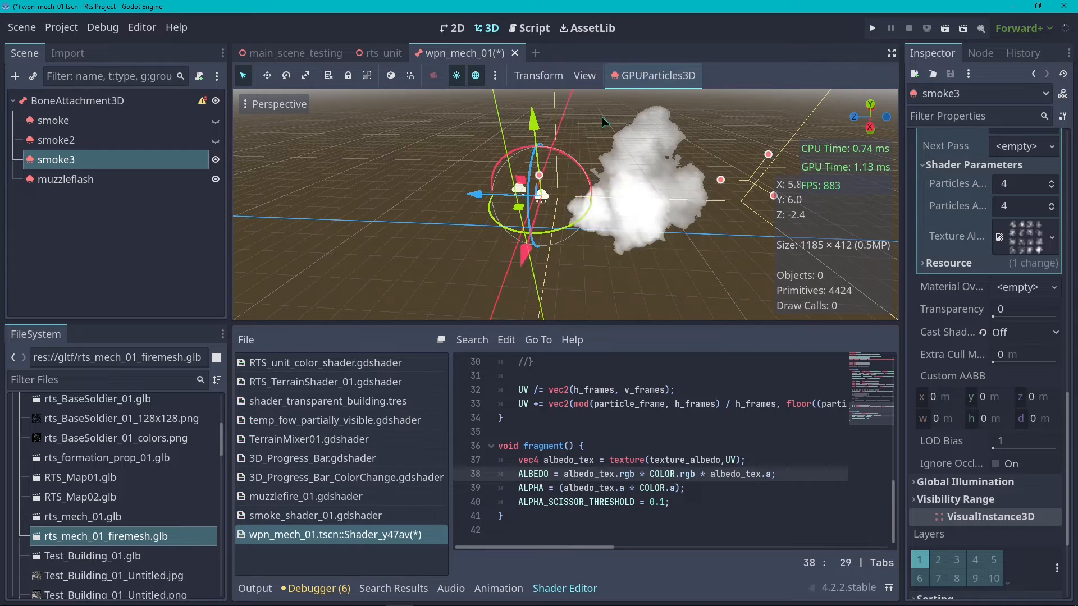
- Review the blend_add render mode, the fragment function and smoke3's process and geometry material properties
{"action": "scroll", "coordinate": [639, 439], "scroll_direction": "up", "scroll_amount": 6}
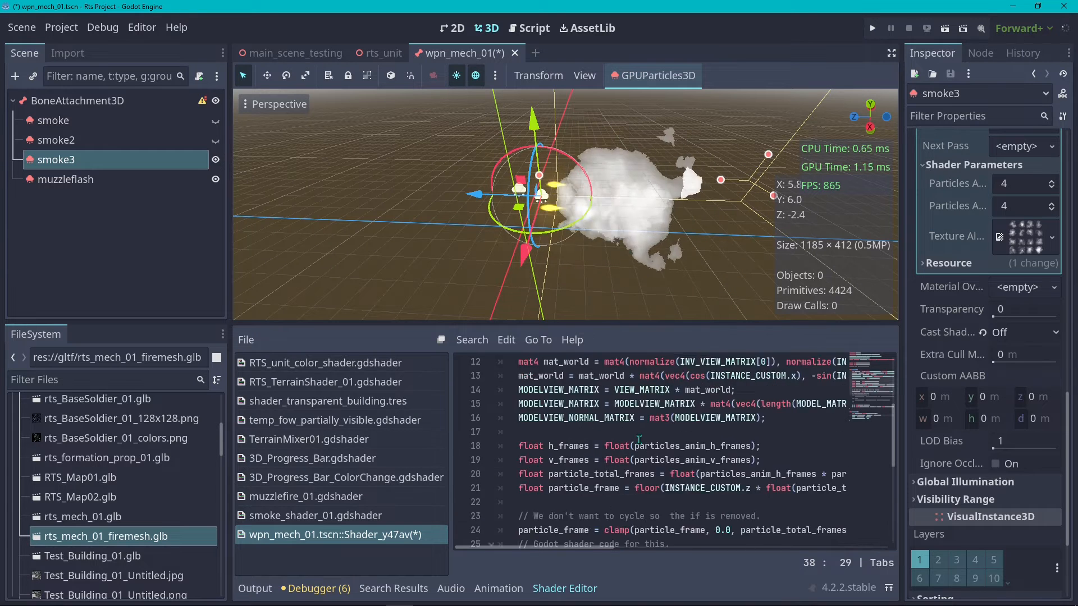
{"action": "scroll", "coordinate": [639, 440], "scroll_direction": "up", "scroll_amount": 4}
{"action": "double_click", "coordinate": [581, 375]}
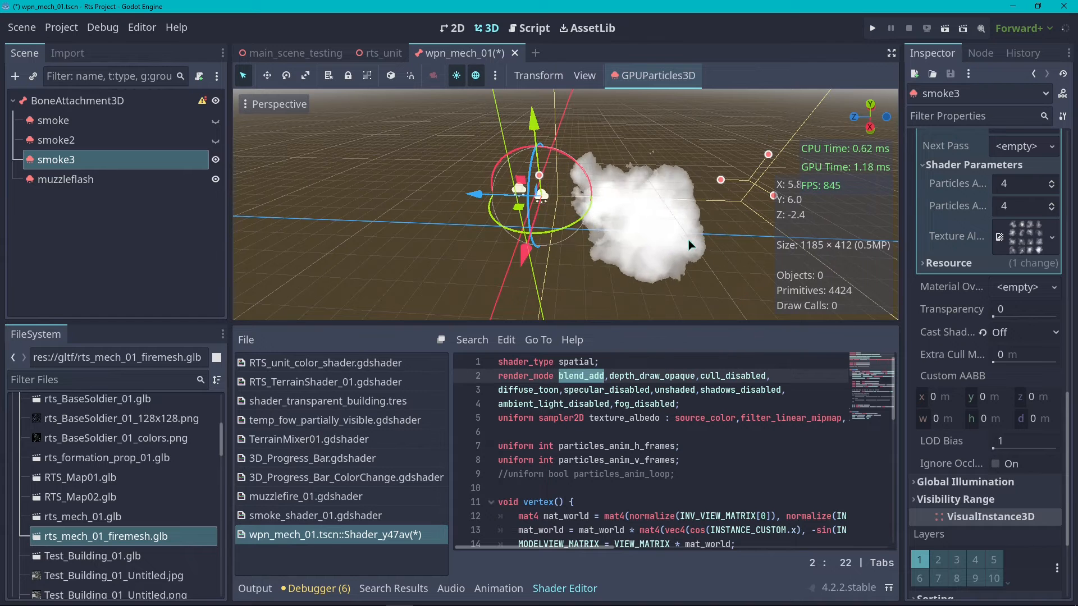
{"action": "scroll", "coordinate": [603, 489], "scroll_direction": "down", "scroll_amount": 7}
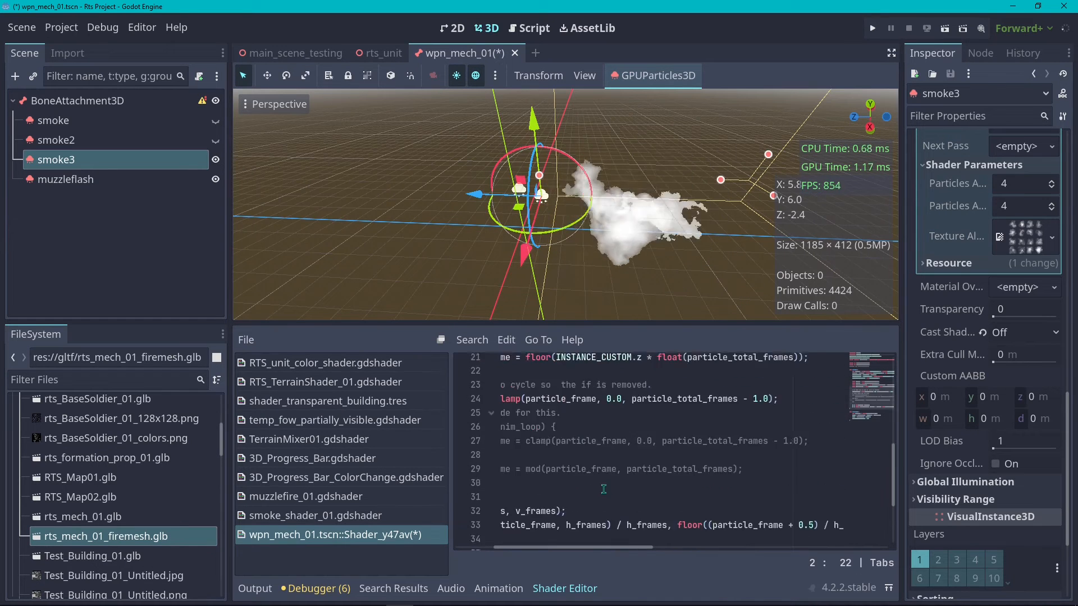
{"action": "scroll", "coordinate": [605, 487], "scroll_direction": "down", "scroll_amount": 2}
{"action": "left_click", "coordinate": [622, 460]}
{"action": "scroll", "coordinate": [621, 462], "scroll_direction": "down", "scroll_amount": 1}
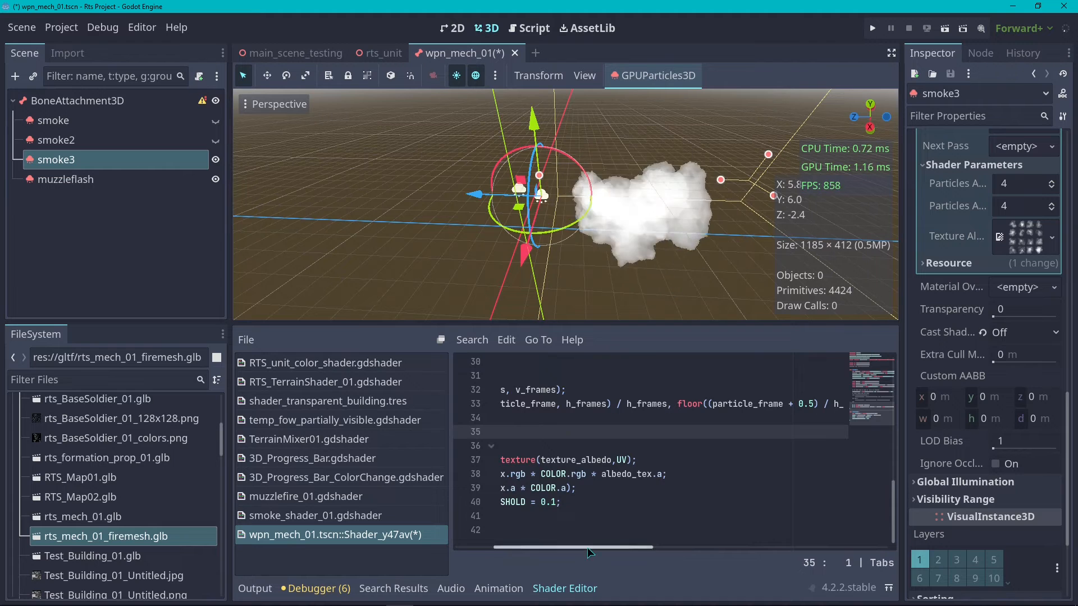
{"action": "left_click_drag", "start_coordinate": [587, 549], "coordinate": [549, 550]}
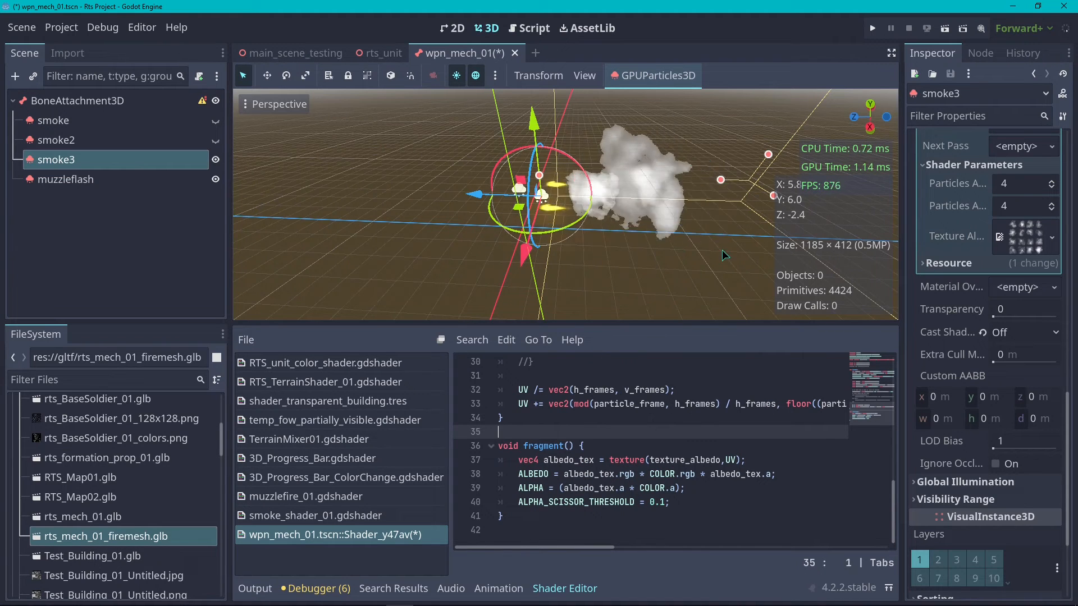
{"action": "scroll", "coordinate": [945, 325], "scroll_direction": "up", "scroll_amount": 8}
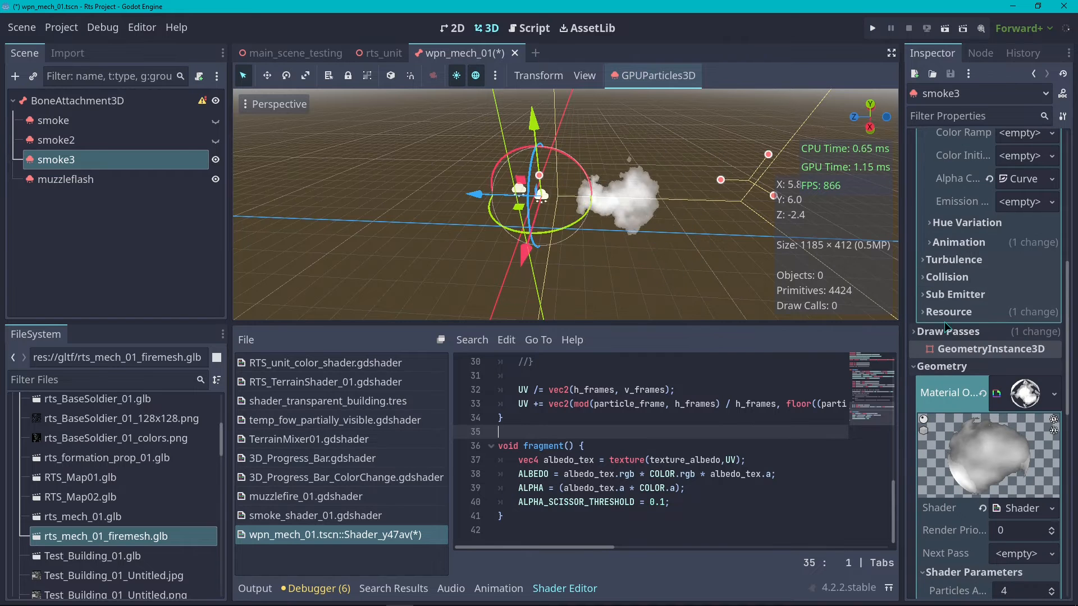
{"action": "scroll", "coordinate": [945, 337], "scroll_direction": "down", "scroll_amount": 10}
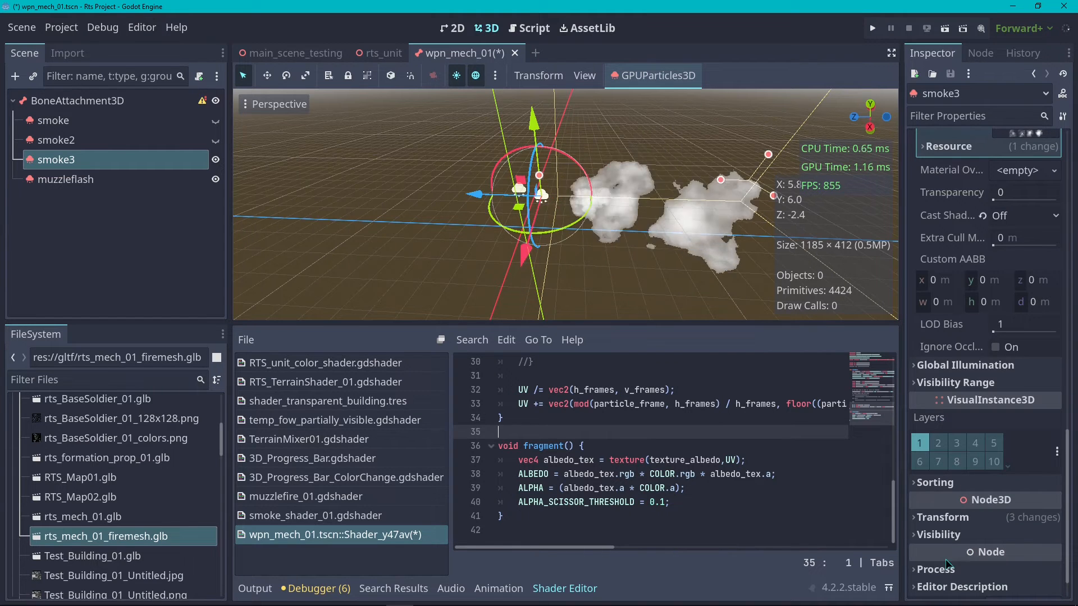
{"action": "scroll", "coordinate": [948, 561], "scroll_direction": "up", "scroll_amount": 6}
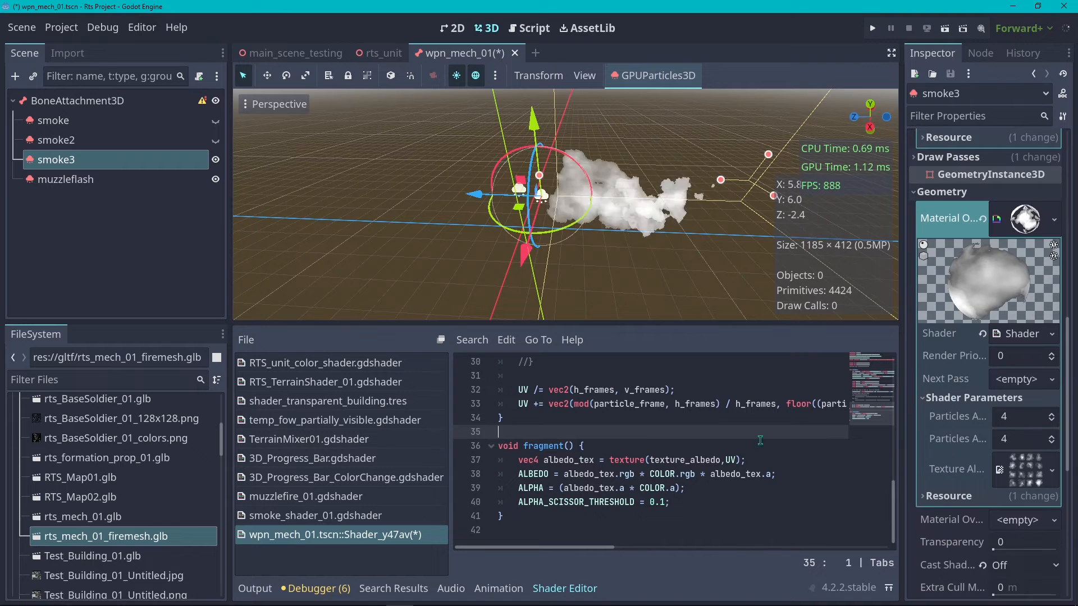
- Try an ALPHA_SCISSOR_THRESHOLD of 0.001 in the smoke3 shader, then return it to 0.1
{"action": "left_click", "coordinate": [659, 501]}
{"action": "type", "text": "0"}
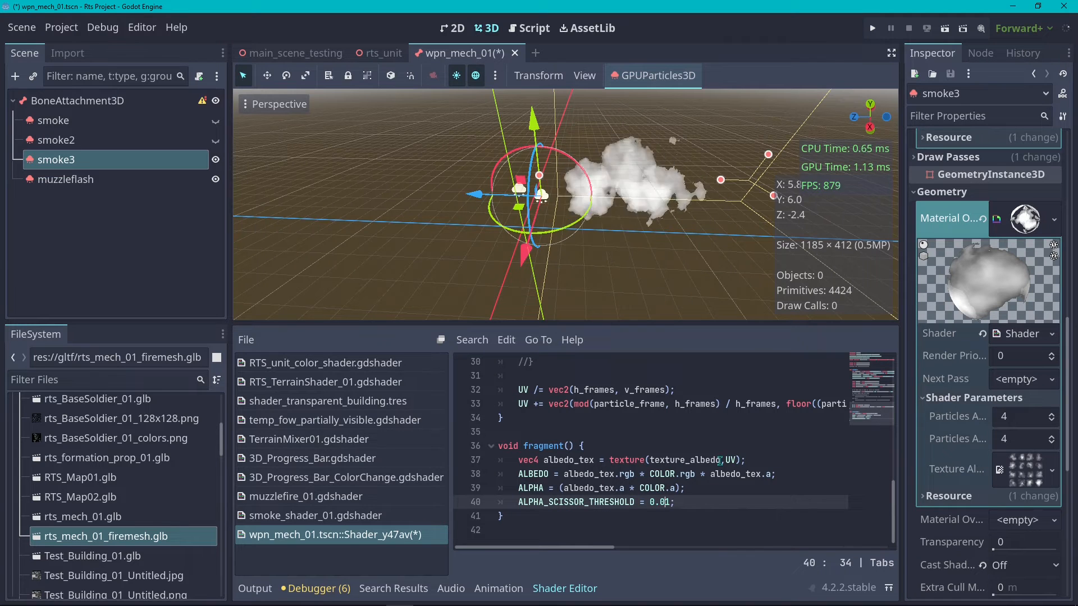
{"action": "type", "text": "0"}
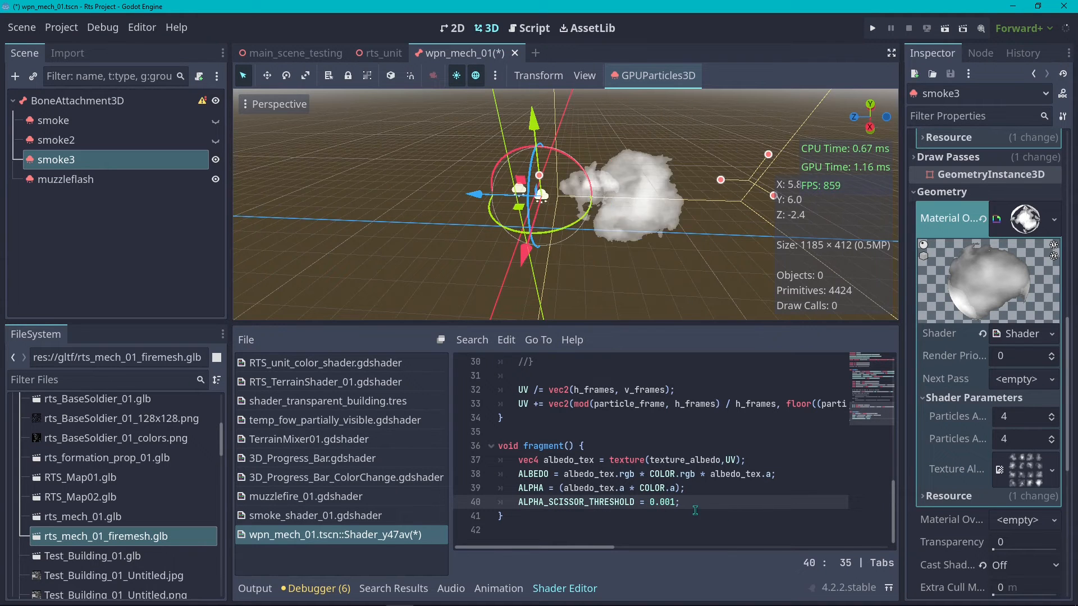
{"action": "scroll", "coordinate": [941, 481], "scroll_direction": "up", "scroll_amount": 3}
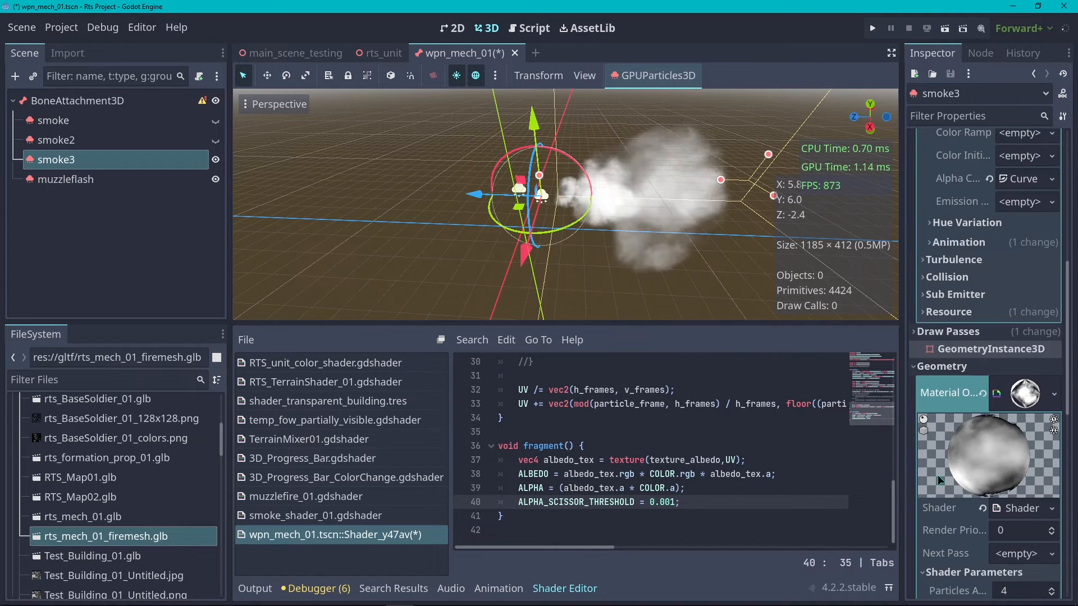
{"action": "scroll", "coordinate": [941, 481], "scroll_direction": "down", "scroll_amount": 5}
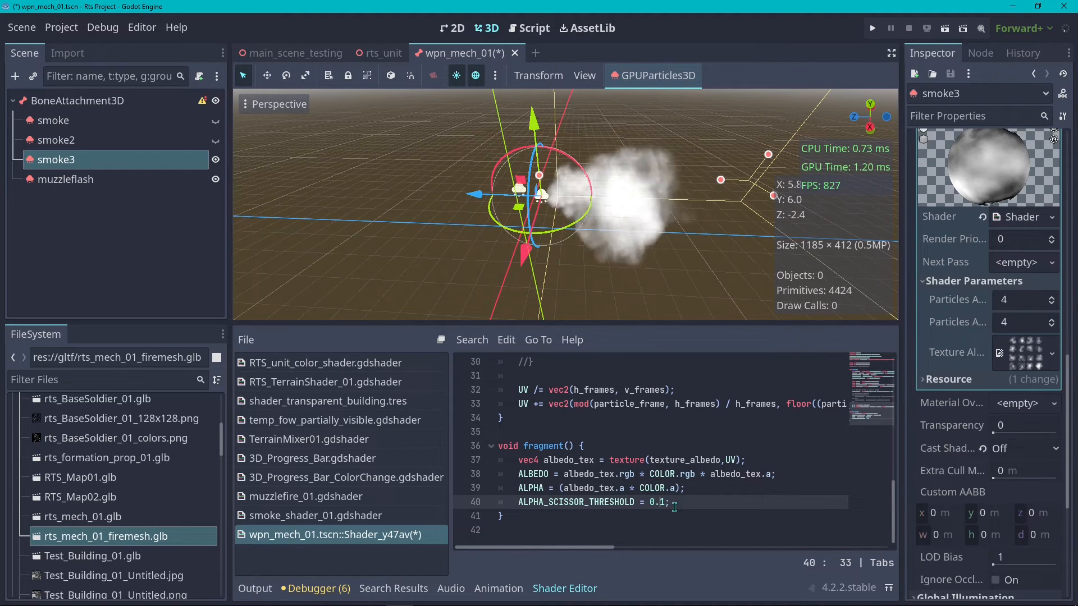
{"action": "scroll", "coordinate": [940, 314], "scroll_direction": "down", "scroll_amount": 5}
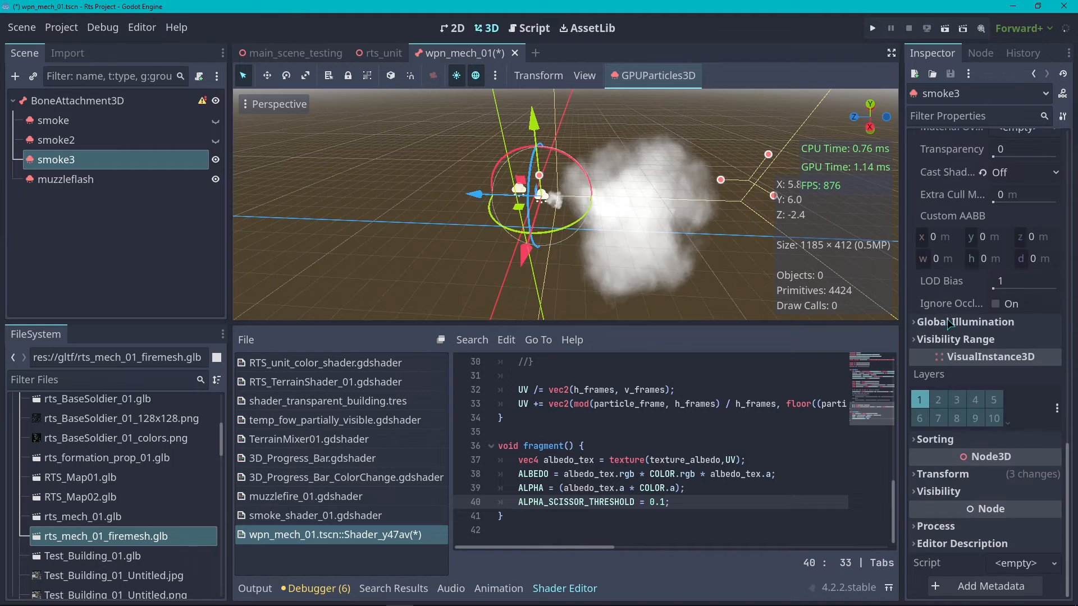
- Widen the Inspector and darken the Color of smoke3's process material to an HSV value (V) of 30
{"action": "scroll", "coordinate": [949, 365], "scroll_direction": "up", "scroll_amount": 12}
{"action": "scroll", "coordinate": [951, 397], "scroll_direction": "up", "scroll_amount": 3}
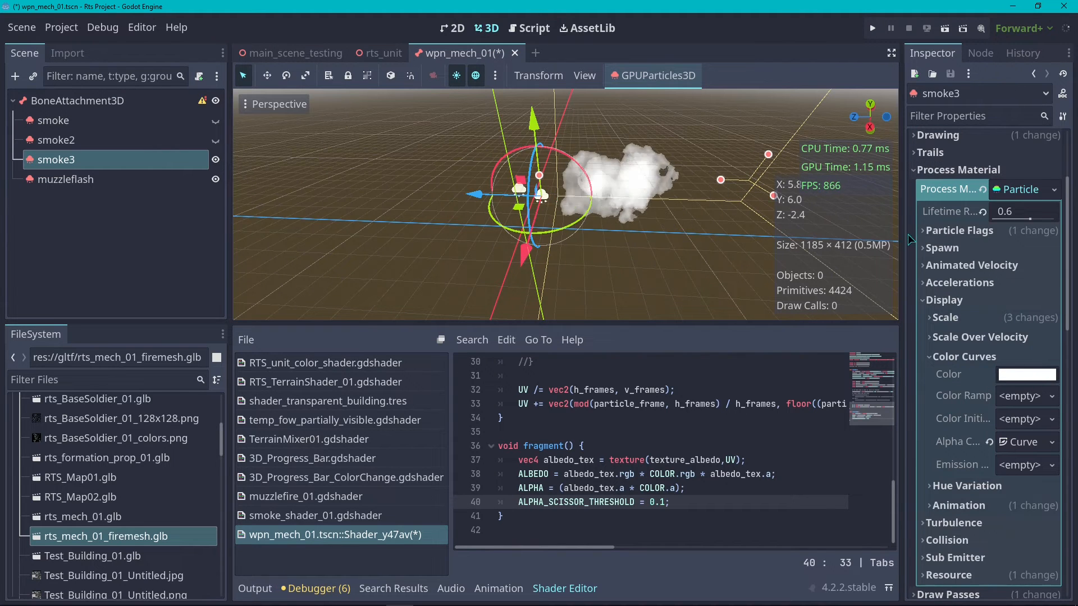
{"action": "left_click_drag", "start_coordinate": [900, 238], "coordinate": [863, 248]}
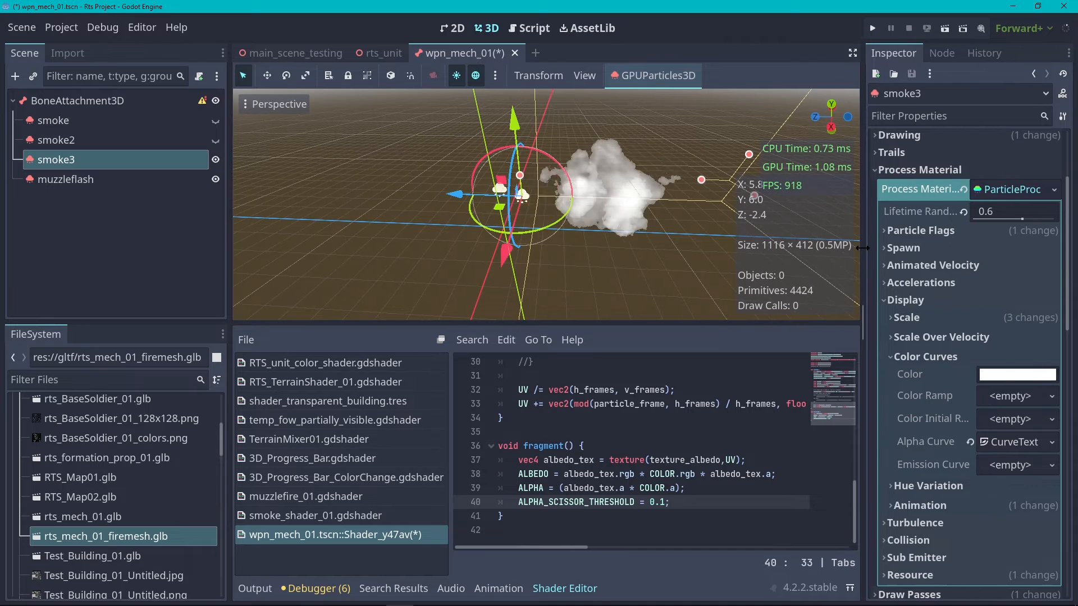
{"action": "left_click", "coordinate": [1014, 377]}
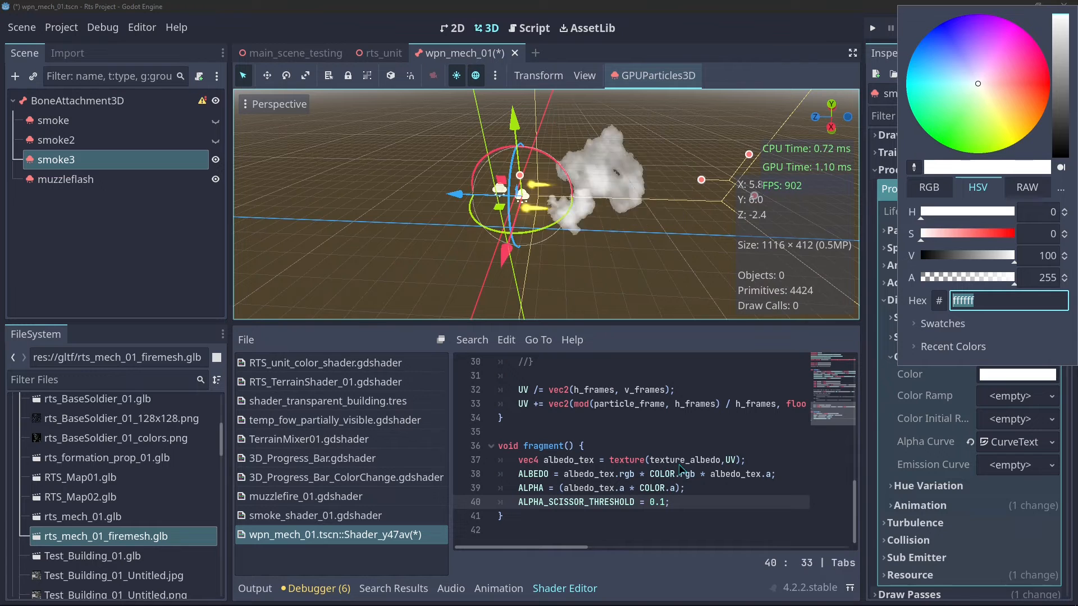
{"action": "left_click_drag", "start_coordinate": [996, 256], "coordinate": [948, 254]}
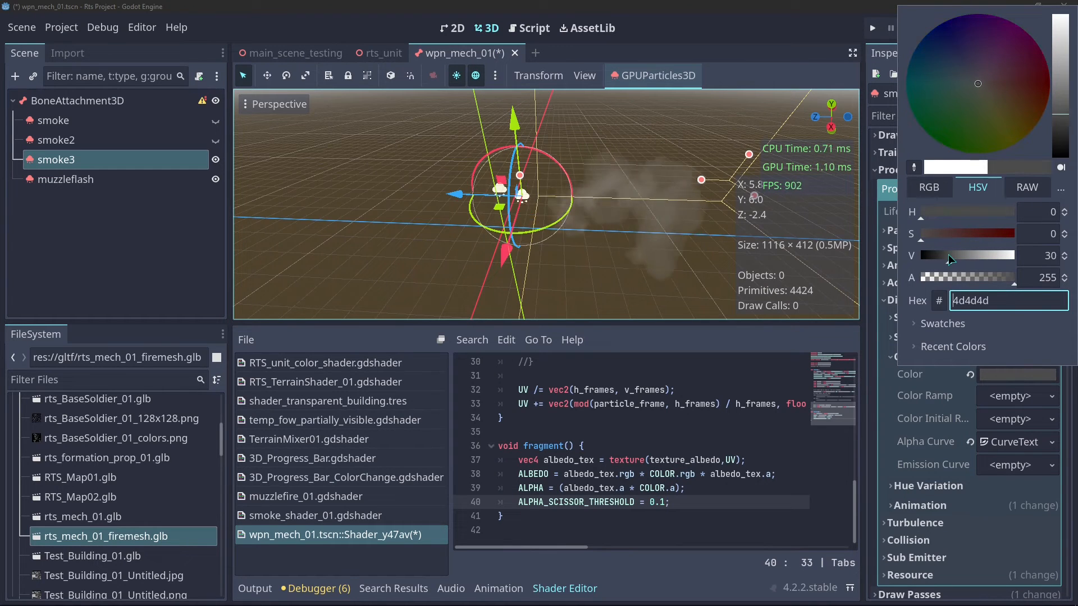
{"action": "left_click", "coordinate": [1047, 256]}
{"action": "left_click", "coordinate": [894, 376]}
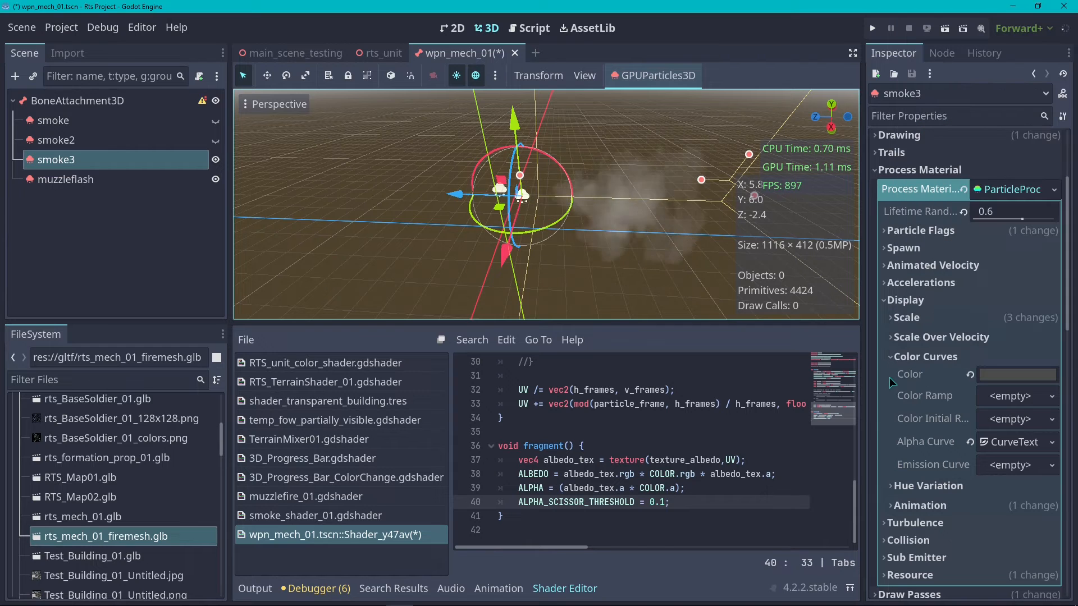
- Try a particle amount of 555 for smoke3, then reduce it to 100
{"action": "scroll", "coordinate": [942, 354], "scroll_direction": "up", "scroll_amount": 3}
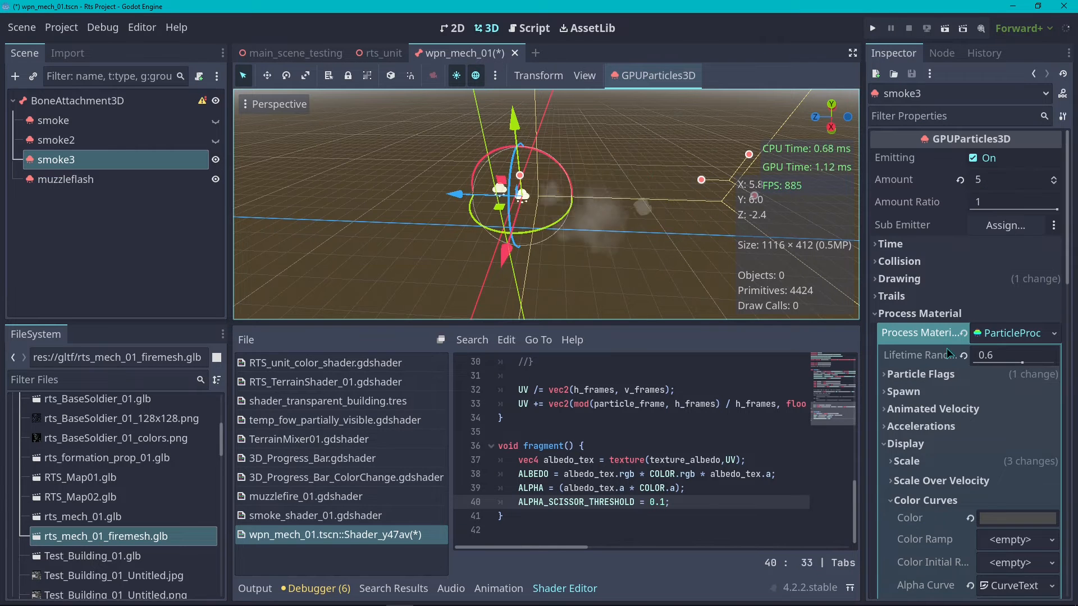
{"action": "left_click", "coordinate": [999, 181]}
{"action": "type", "text": "555"}
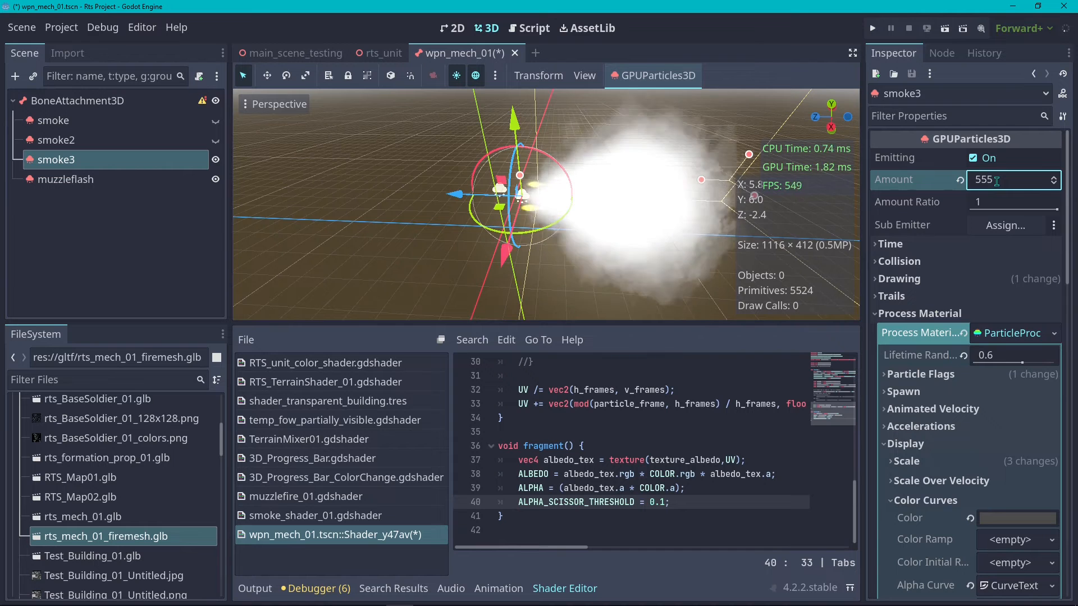
{"action": "left_click", "coordinate": [997, 181]}
{"action": "type", "text": "100"}
{"action": "key", "text": "Return"}
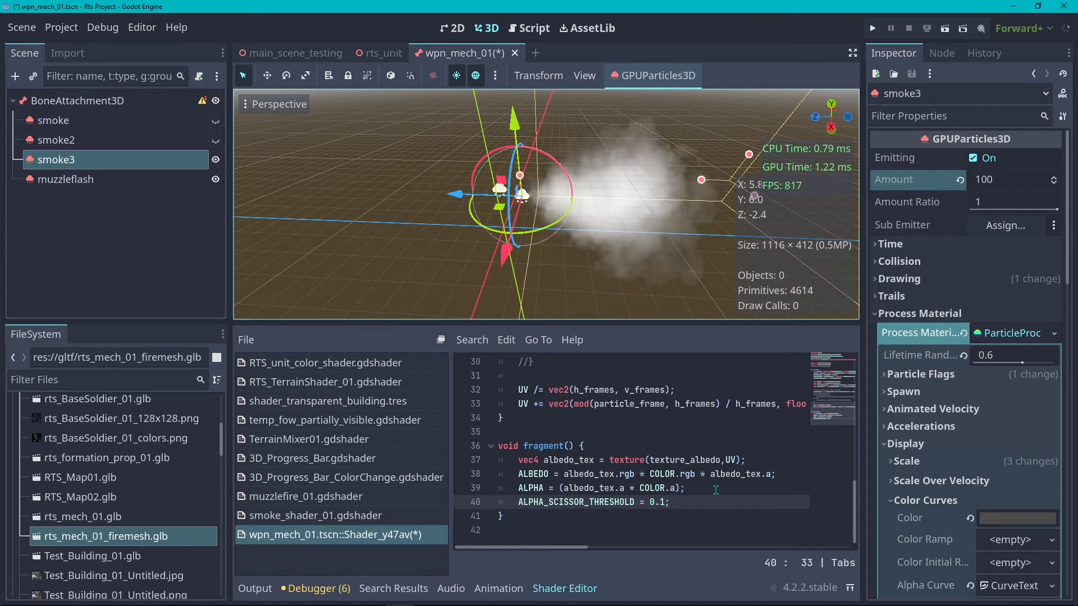
- Raise ALPHA_SCISSOR_THRESHOLD to 0.2 in the smoke3 shader's fragment function
{"action": "key", "text": "Delete"}
{"action": "type", "text": "2"}
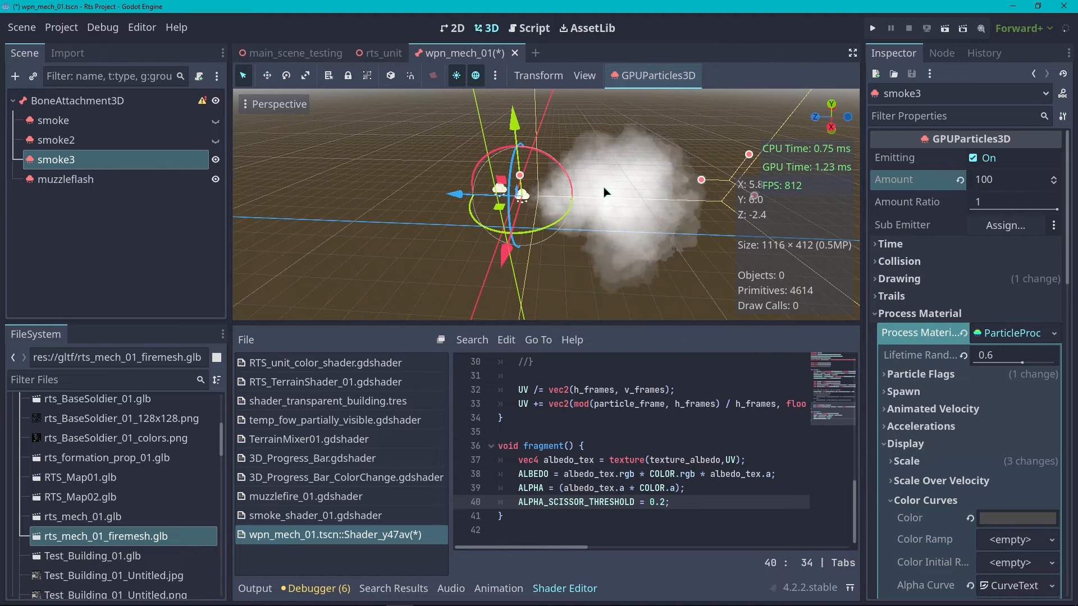
{"action": "scroll", "coordinate": [565, 212], "scroll_direction": "down", "scroll_amount": 2}
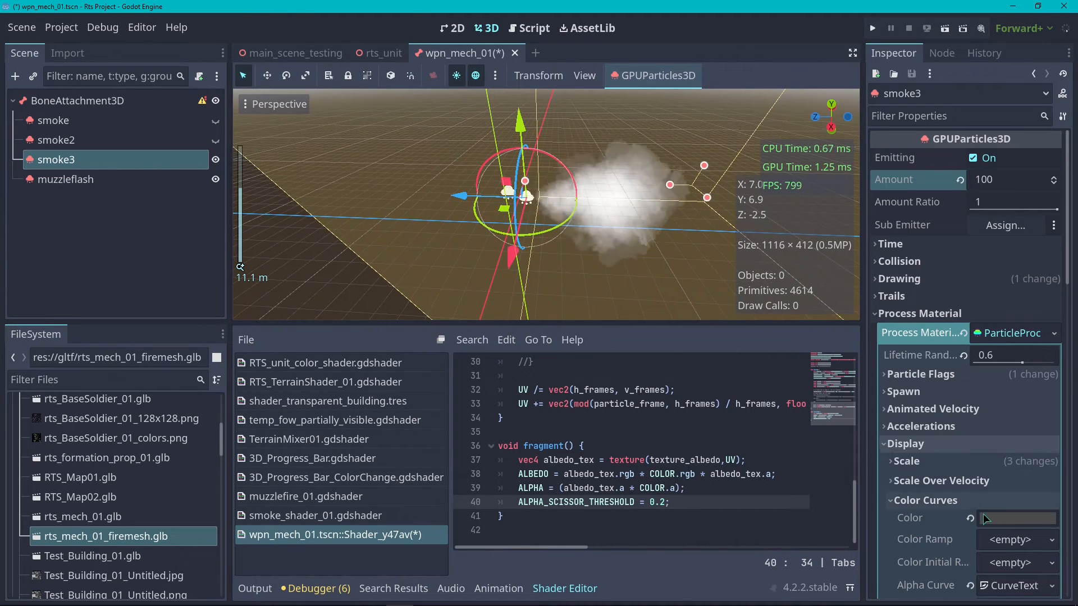
- Set the V component of smoke3's process material Color to 15
{"action": "left_click", "coordinate": [1018, 517]}
{"action": "double_click", "coordinate": [1038, 400]}
{"action": "type", "text": "15"}
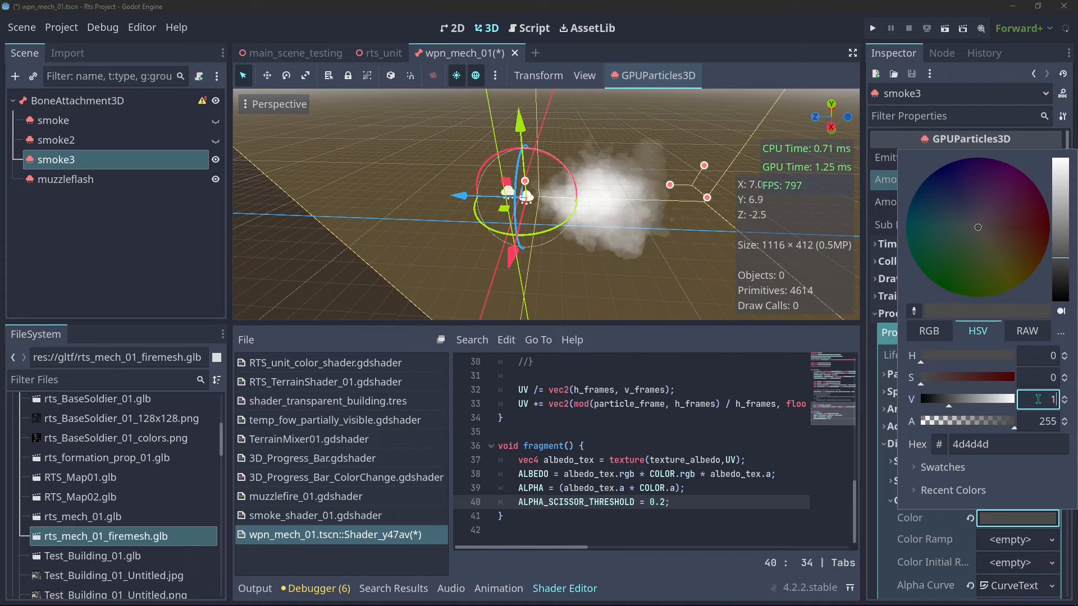
{"action": "key", "text": "Return"}
{"action": "left_click", "coordinate": [635, 401]}
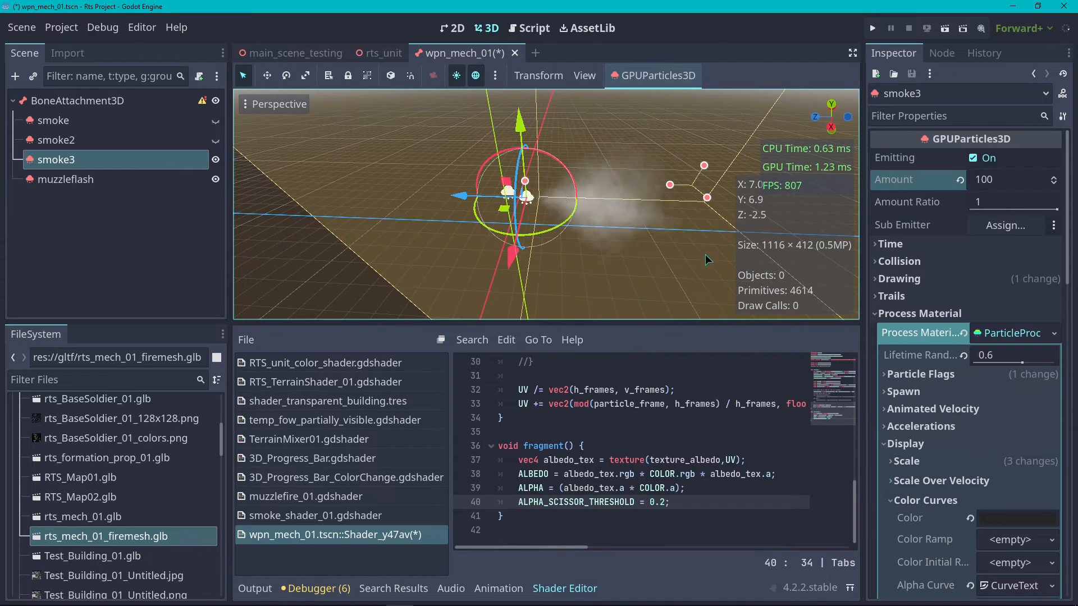
- Lower ALPHA_SCISSOR_THRESHOLD to 0.001 in the smoke3 shader
{"action": "scroll", "coordinate": [677, 192], "scroll_direction": "up", "scroll_amount": 5}
{"action": "scroll", "coordinate": [584, 215], "scroll_direction": "down", "scroll_amount": 3}
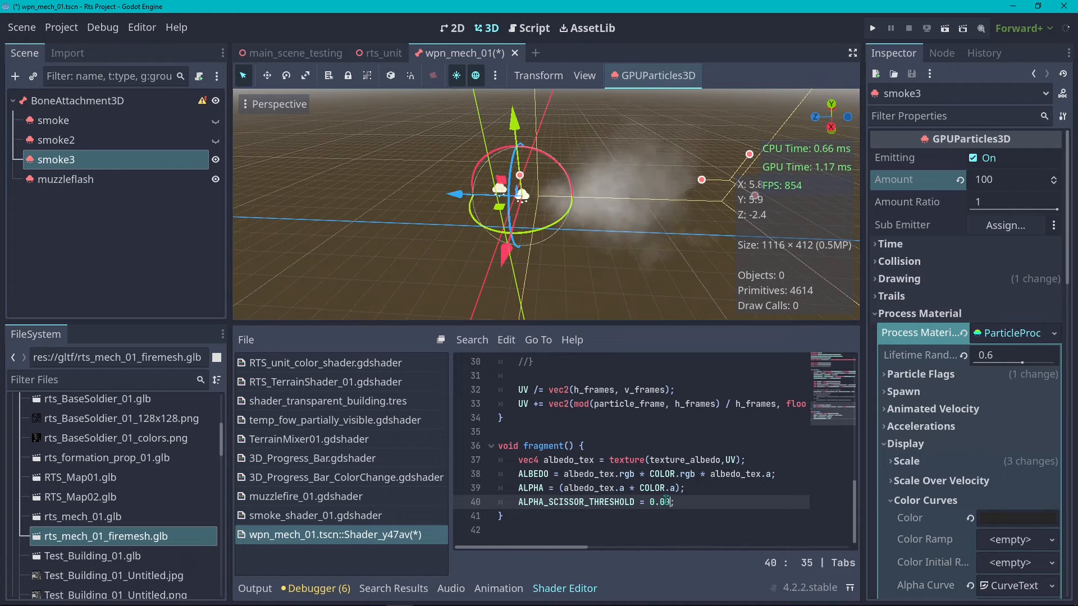
{"action": "type", "text": "001"}
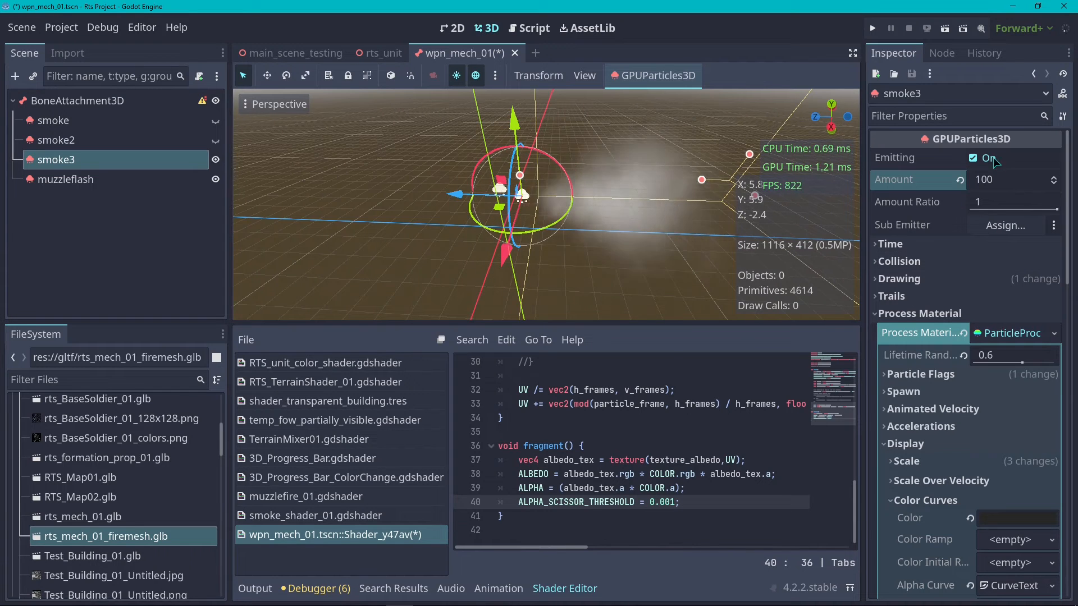
- Set smoke3's particle amount to 5
{"action": "left_click", "coordinate": [1010, 179]}
{"action": "type", "text": "5"}
{"action": "key", "text": "Return"}
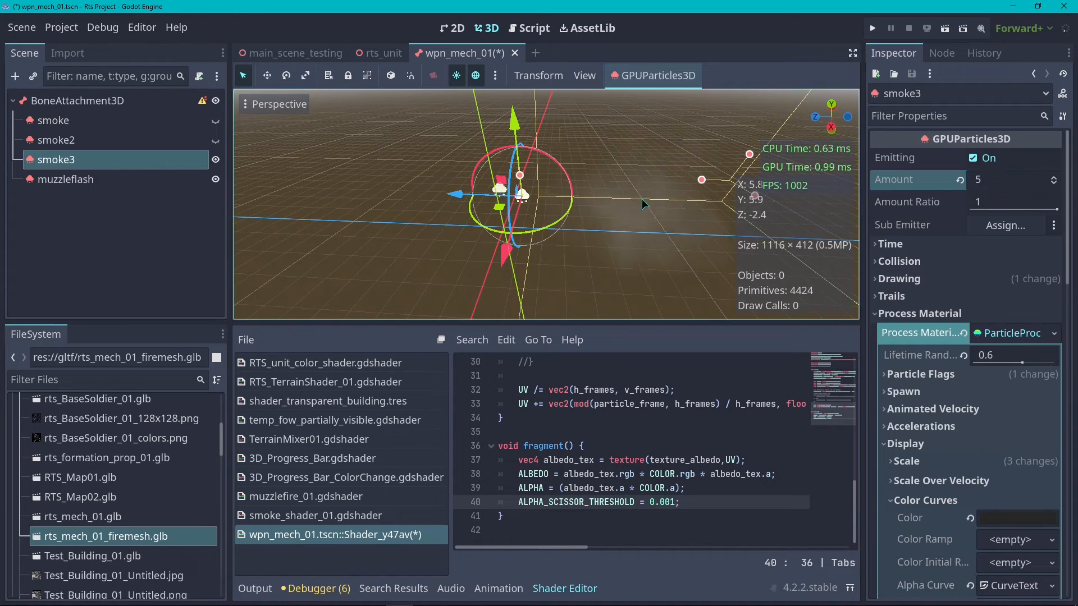
{"action": "middle_click_drag", "start_coordinate": [842, 197], "coordinate": [331, 248]}
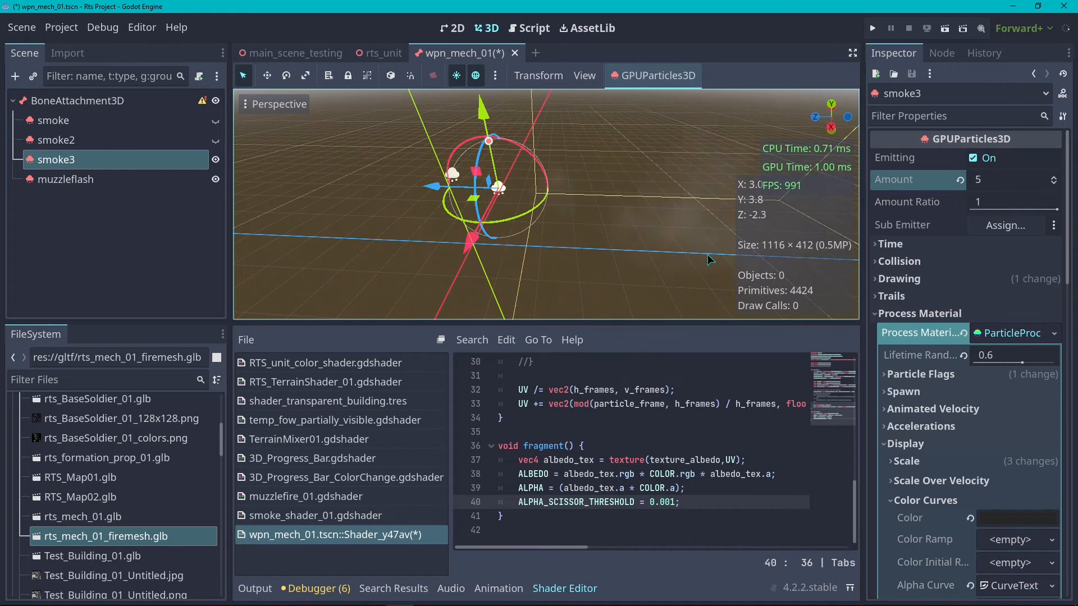
- Collapse the shader editor to inspect the smoke in the full 3D view, and save the wpn_mech_01 scene
{"action": "left_click", "coordinate": [563, 588]}
{"action": "scroll", "coordinate": [466, 229], "scroll_direction": "up", "scroll_amount": 3}
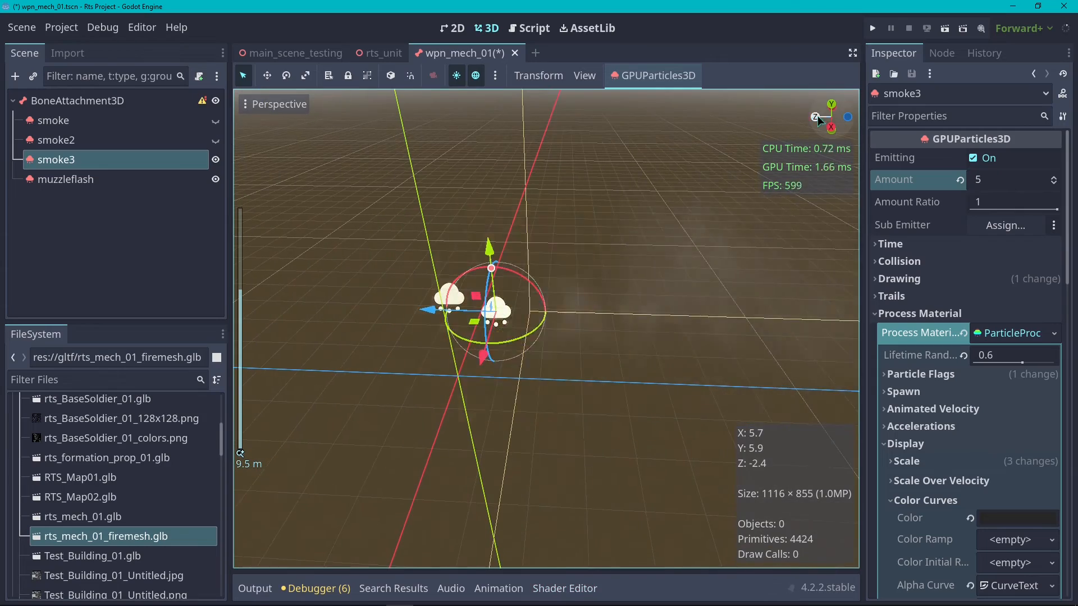
{"action": "middle_click_drag", "start_coordinate": [544, 192], "coordinate": [452, 189]}
{"action": "scroll", "coordinate": [453, 188], "scroll_direction": "down", "scroll_amount": 6}
{"action": "scroll", "coordinate": [453, 189], "scroll_direction": "up", "scroll_amount": 4}
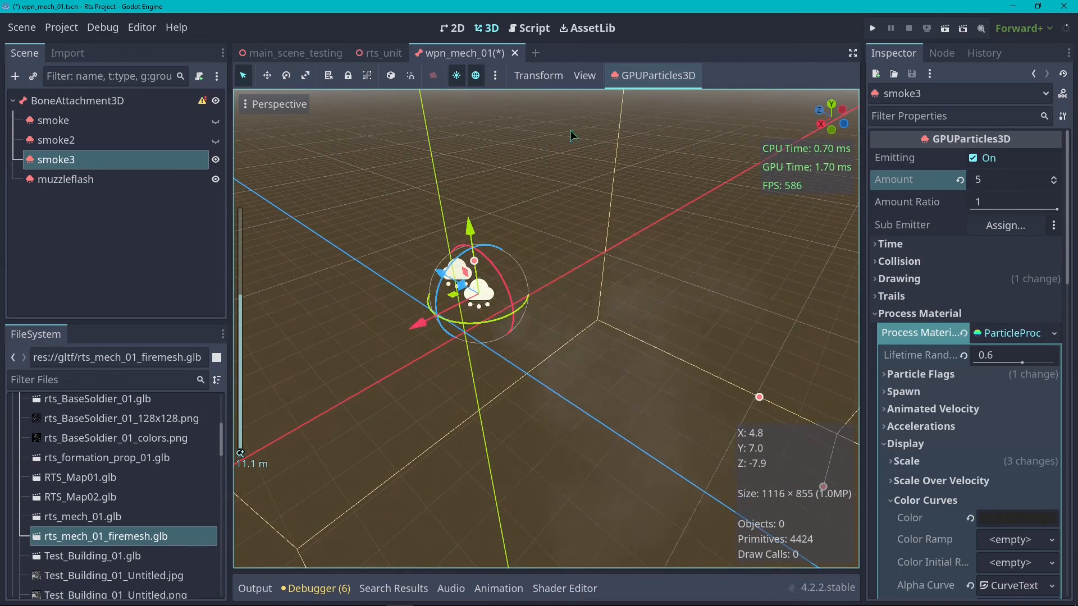
{"action": "key", "text": "ctrl+s"}
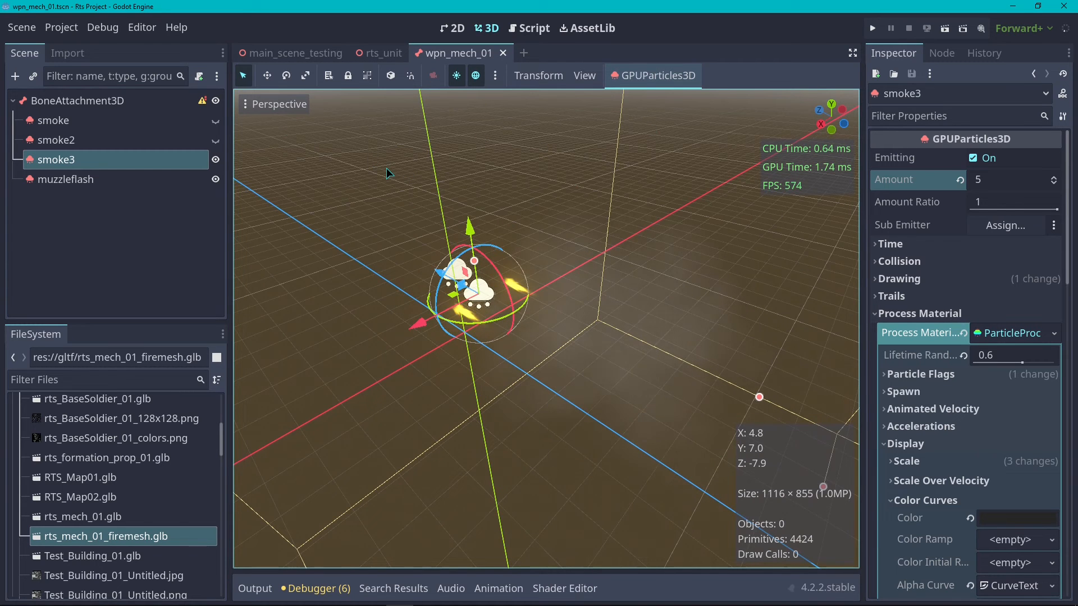
{"action": "key", "text": "ctrl+s"}
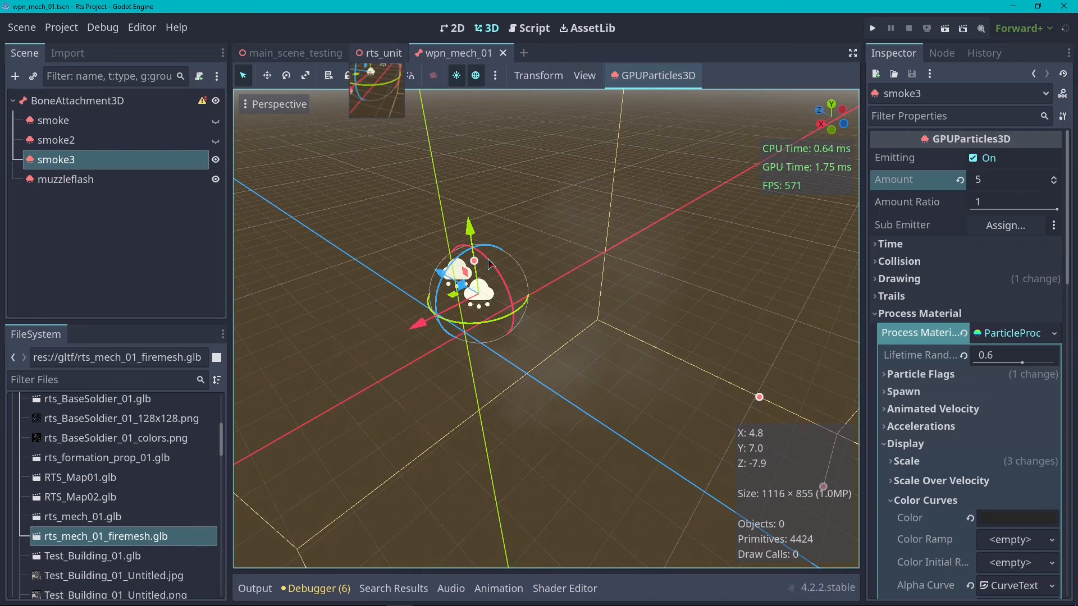
- Run the project and examine the smoke and muzzle flashes on the column of firing mechs
{"action": "key", "text": "F5"}
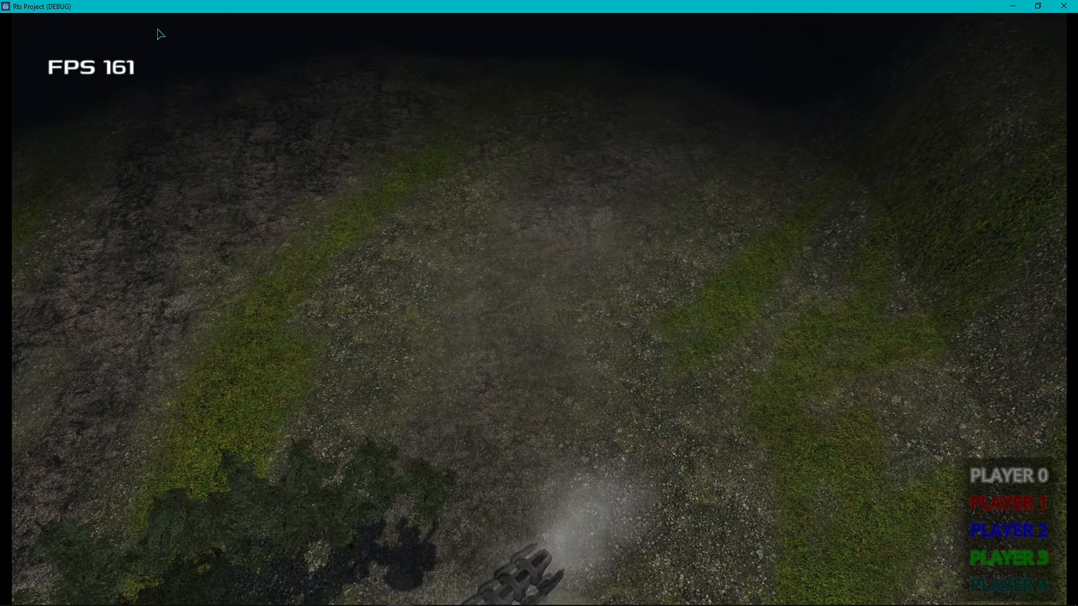
{"action": "scroll", "coordinate": [234, 225], "scroll_direction": "down", "scroll_amount": 3}
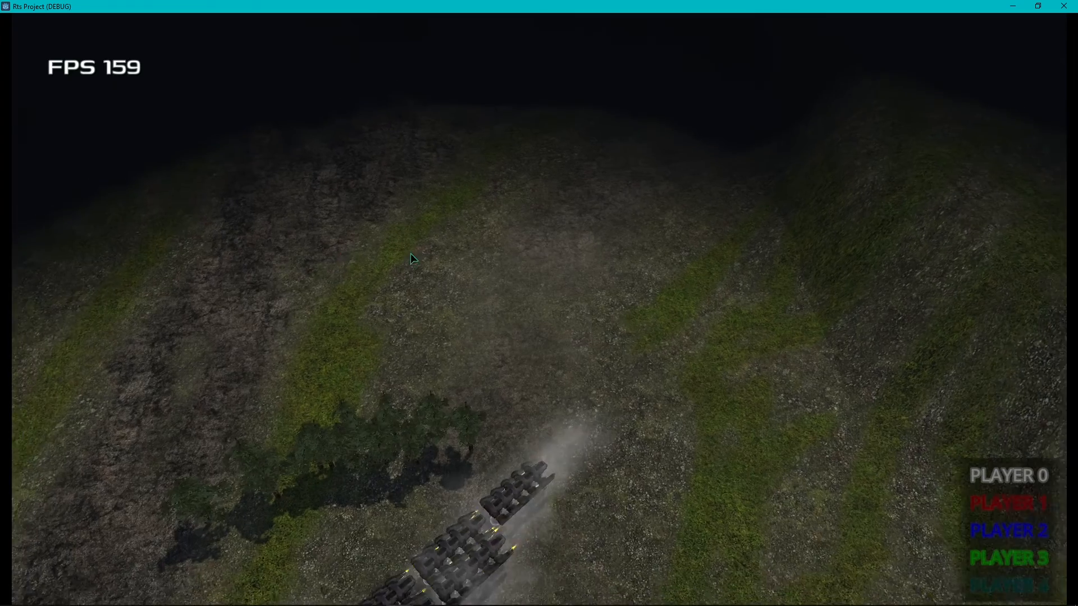
{"action": "key", "text": "s"}
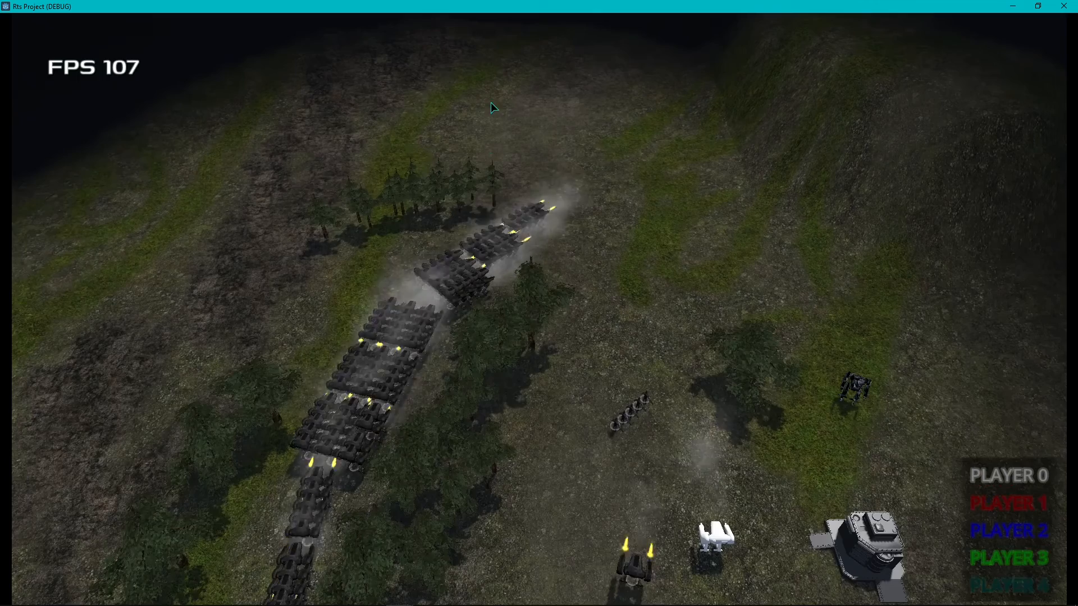
{"action": "key", "text": "s"}
{"action": "key", "text": "a"}
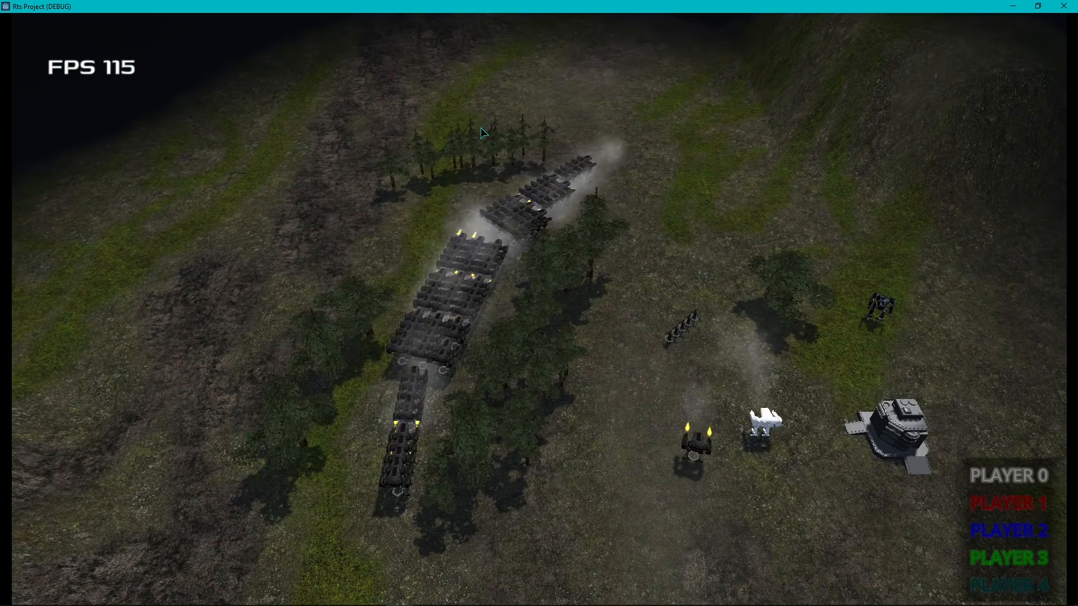
{"action": "scroll", "coordinate": [477, 128], "scroll_direction": "up", "scroll_amount": 3}
{"action": "scroll", "coordinate": [358, 141], "scroll_direction": "down", "scroll_amount": 3}
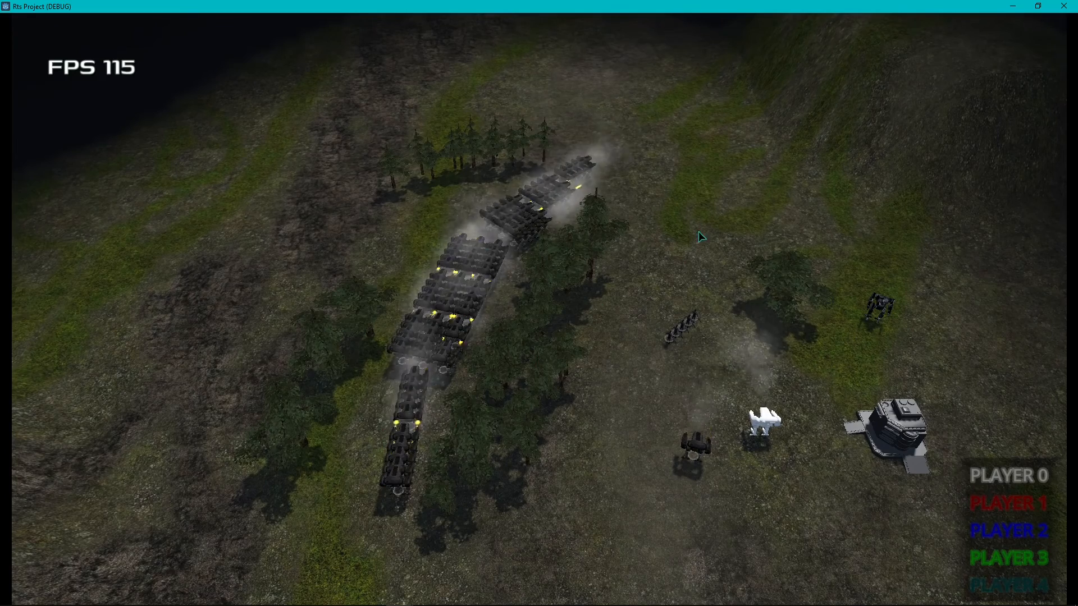
{"action": "scroll", "coordinate": [618, 152], "scroll_direction": "up", "scroll_amount": 3}
{"action": "scroll", "coordinate": [556, 200], "scroll_direction": "down", "scroll_amount": 3}
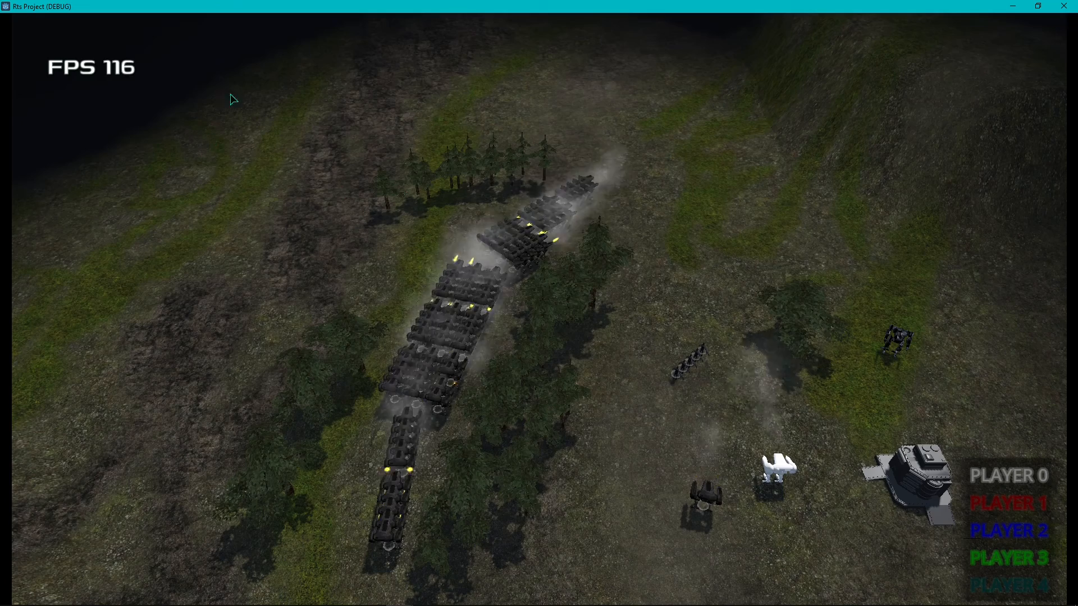
- Select the column of mechs in the running game, adjust their formation layout and order them to move beside the pine row
{"action": "left_click_drag", "start_coordinate": [230, 96], "coordinate": [572, 510]}
{"action": "left_click_drag", "start_coordinate": [337, 120], "coordinate": [587, 444]}
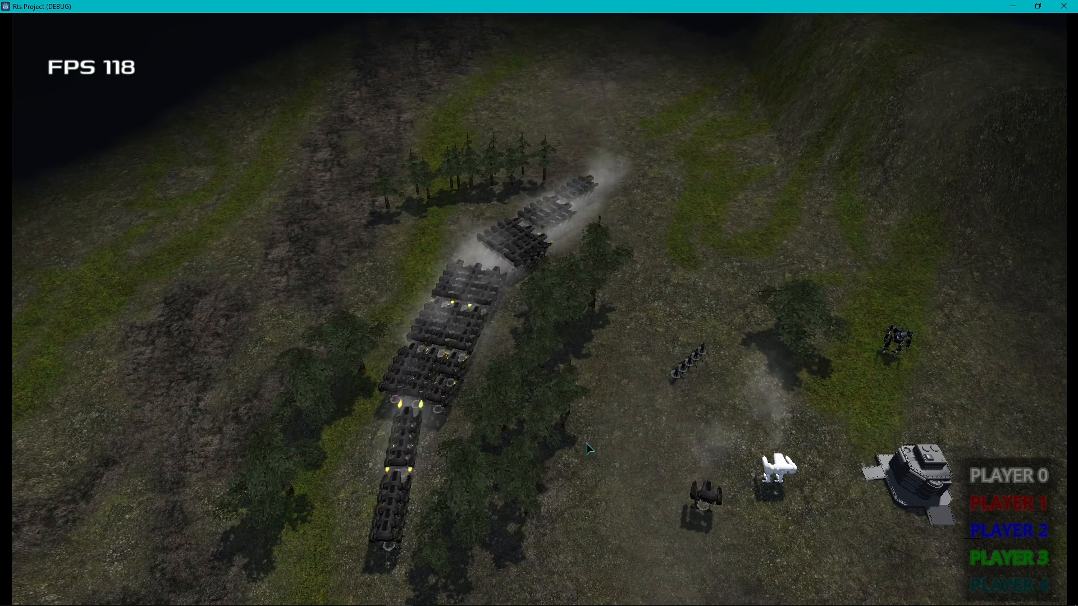
{"action": "middle_click_drag", "start_coordinate": [525, 189], "coordinate": [456, 233]}
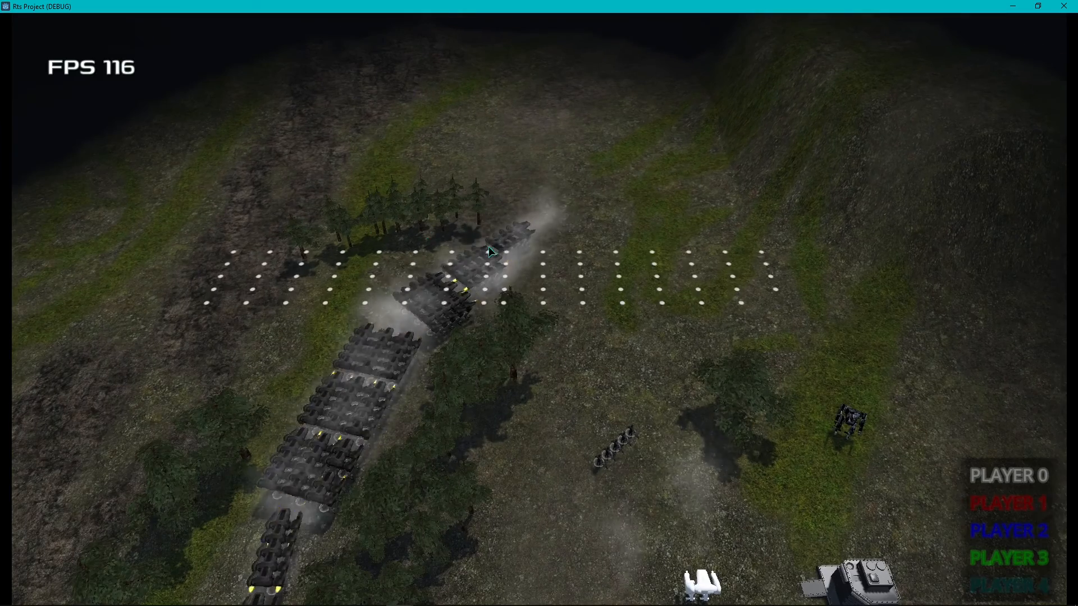
{"action": "scroll", "coordinate": [451, 235], "scroll_direction": "up", "scroll_amount": 2}
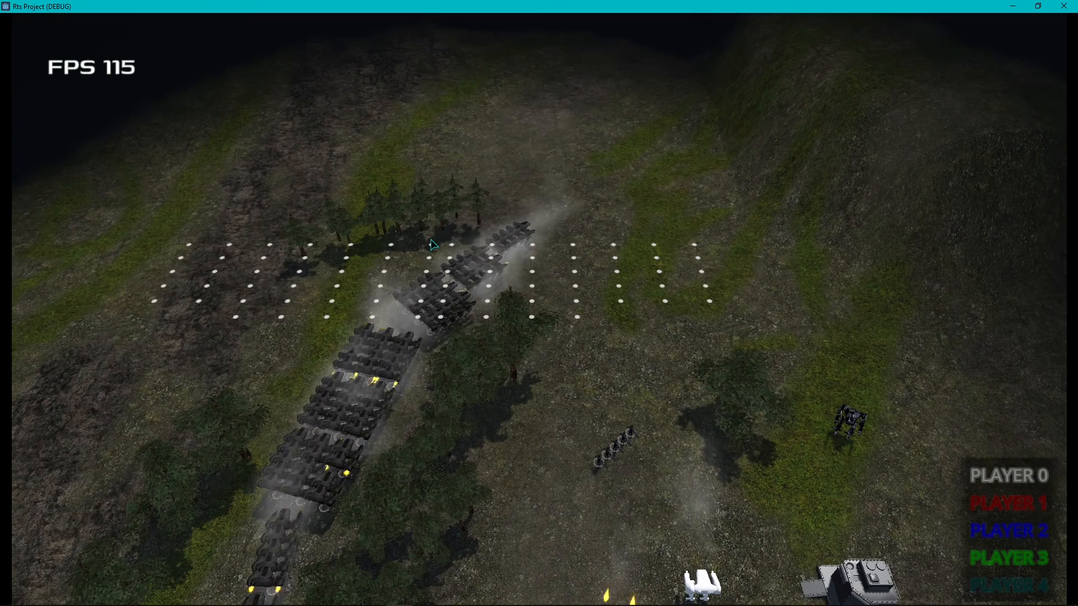
{"action": "scroll", "coordinate": [432, 244], "scroll_direction": "down", "scroll_amount": 2, "text": "ctrl"}
{"action": "scroll", "coordinate": [432, 244], "scroll_direction": "up", "scroll_amount": 2, "text": "ctrl"}
{"action": "scroll", "coordinate": [416, 253], "scroll_direction": "up", "scroll_amount": 2}
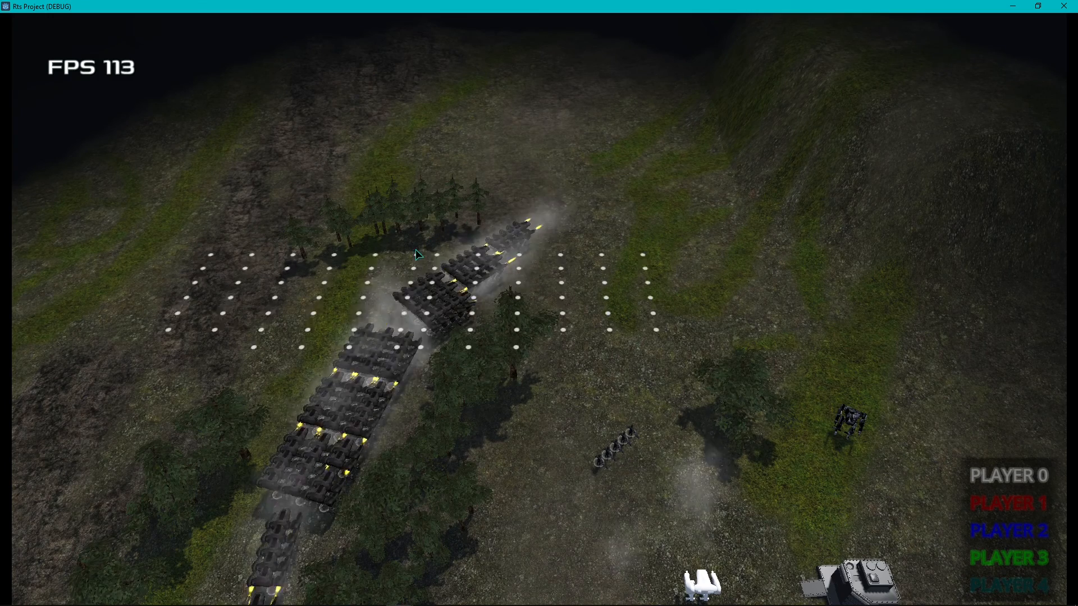
{"action": "scroll", "coordinate": [408, 258], "scroll_direction": "up", "scroll_amount": 2}
{"action": "scroll", "coordinate": [407, 260], "scroll_direction": "down", "scroll_amount": 2, "text": "ctrl"}
{"action": "scroll", "coordinate": [408, 260], "scroll_direction": "up", "scroll_amount": 2, "text": "ctrl"}
{"action": "right_click", "coordinate": [408, 259]}
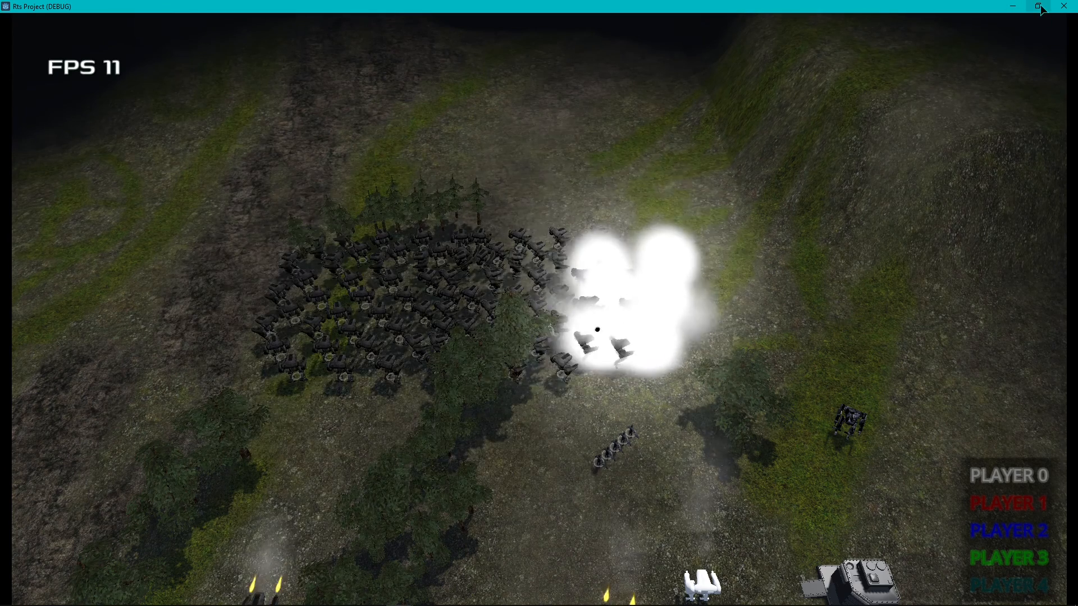
- Return from the running game to the Godot editor and reparent the smoke and smoke2 nodes under smoke3
{"action": "left_click", "coordinate": [1038, 6]}
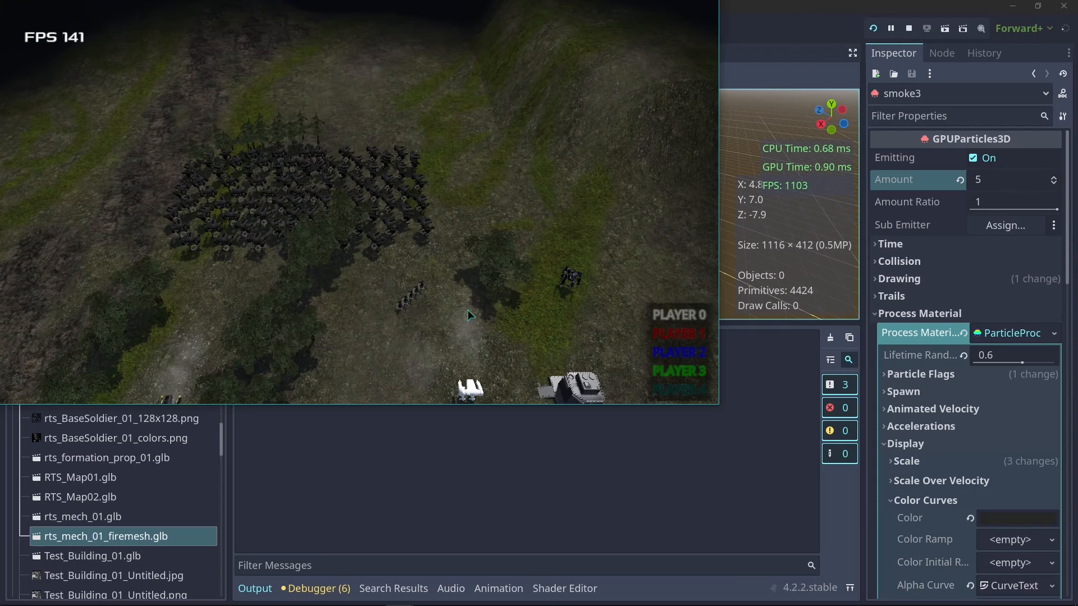
{"action": "left_click", "coordinate": [810, 5]}
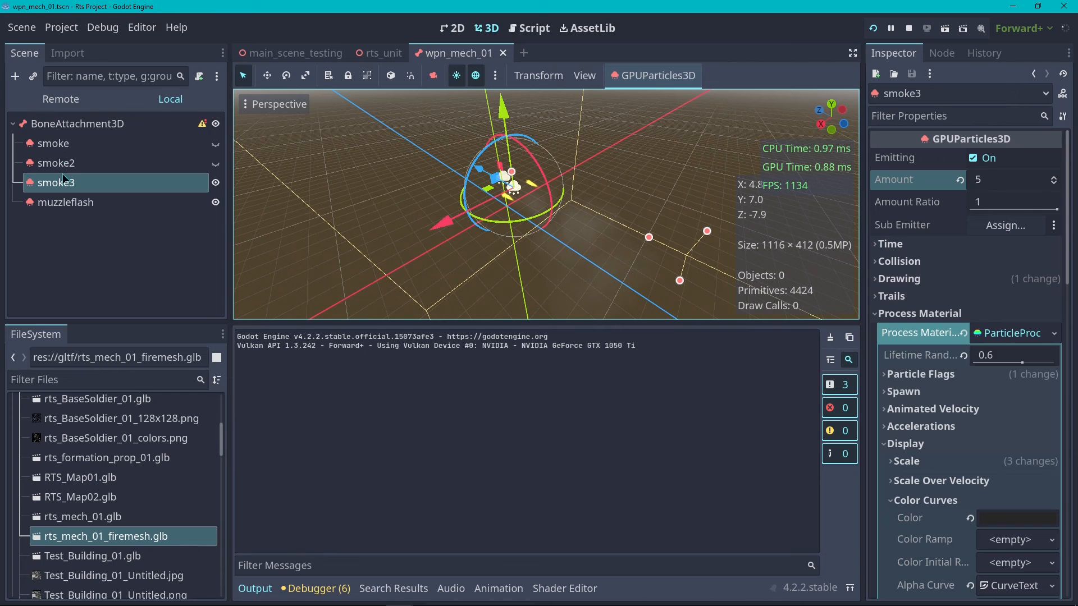
{"action": "double_click", "coordinate": [66, 150]}
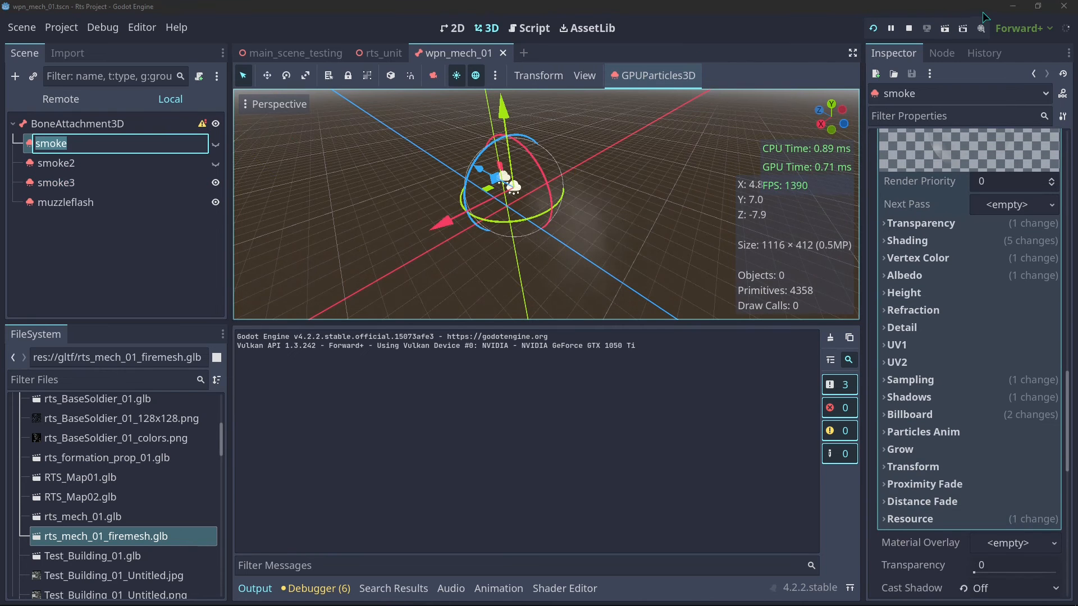
{"action": "left_click", "coordinate": [77, 165], "text": "shift"}
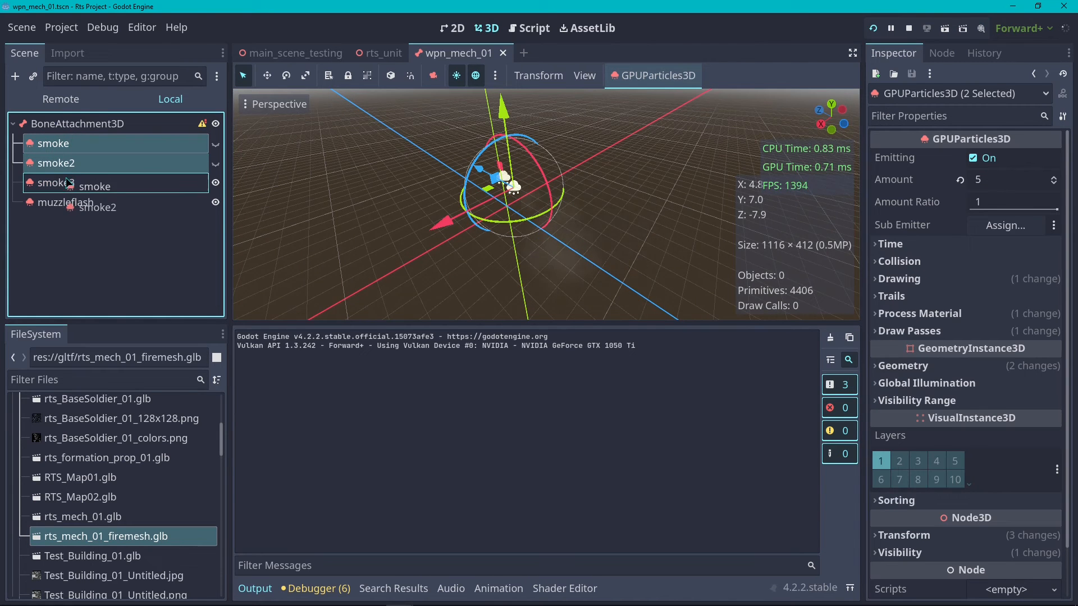
{"action": "left_click_drag", "start_coordinate": [66, 180], "coordinate": [67, 184]}
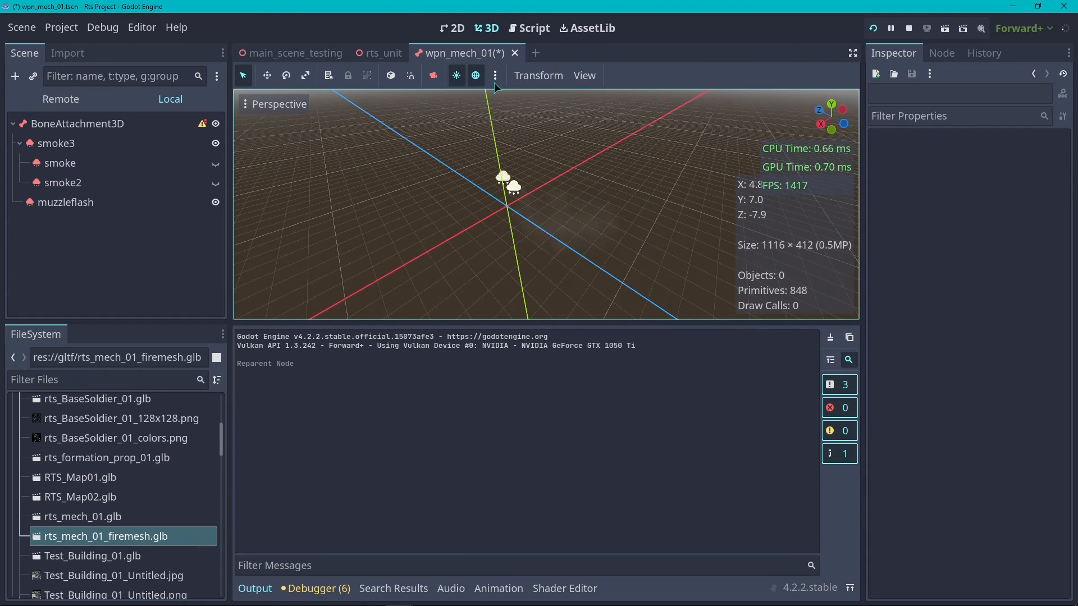
- Rerun the project and order the wide mech formation back and forth in front of the pine row to examine the smoke
{"action": "key", "text": "F5"}
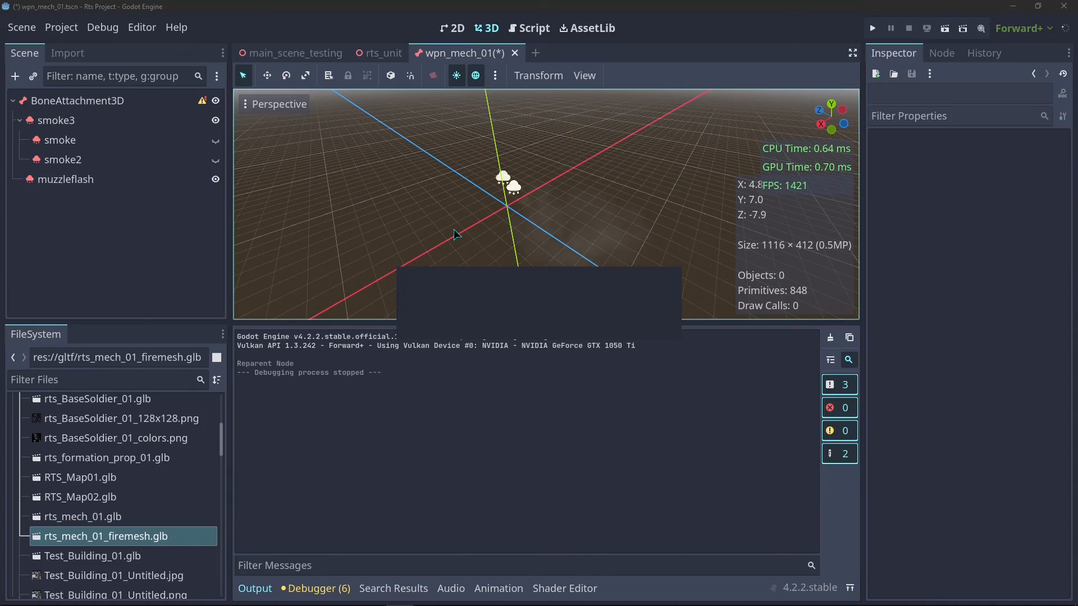
{"action": "key", "text": "s"}
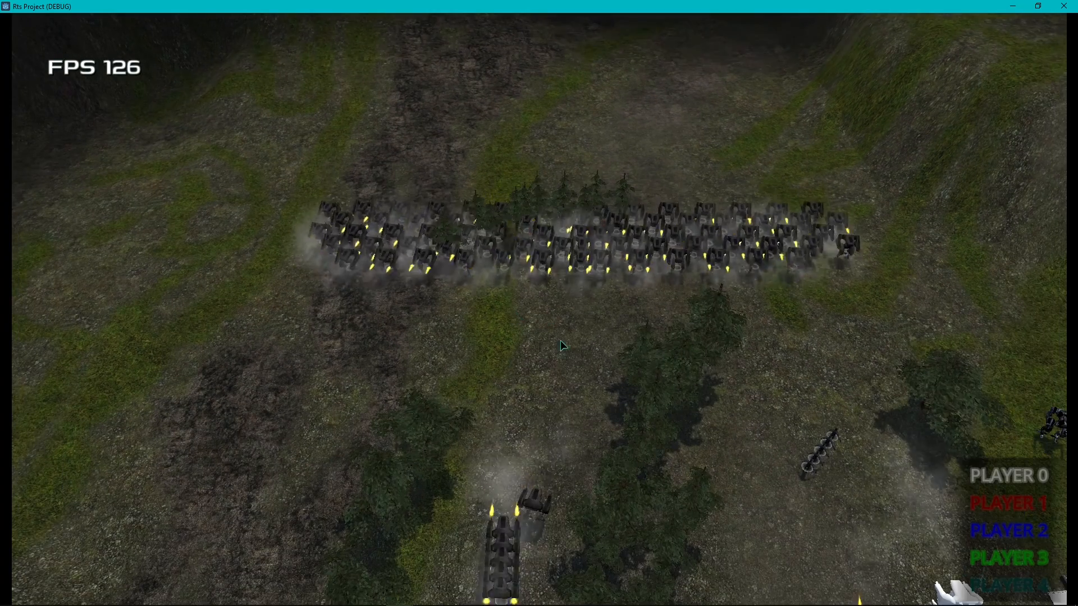
{"action": "right_click", "coordinate": [510, 355]}
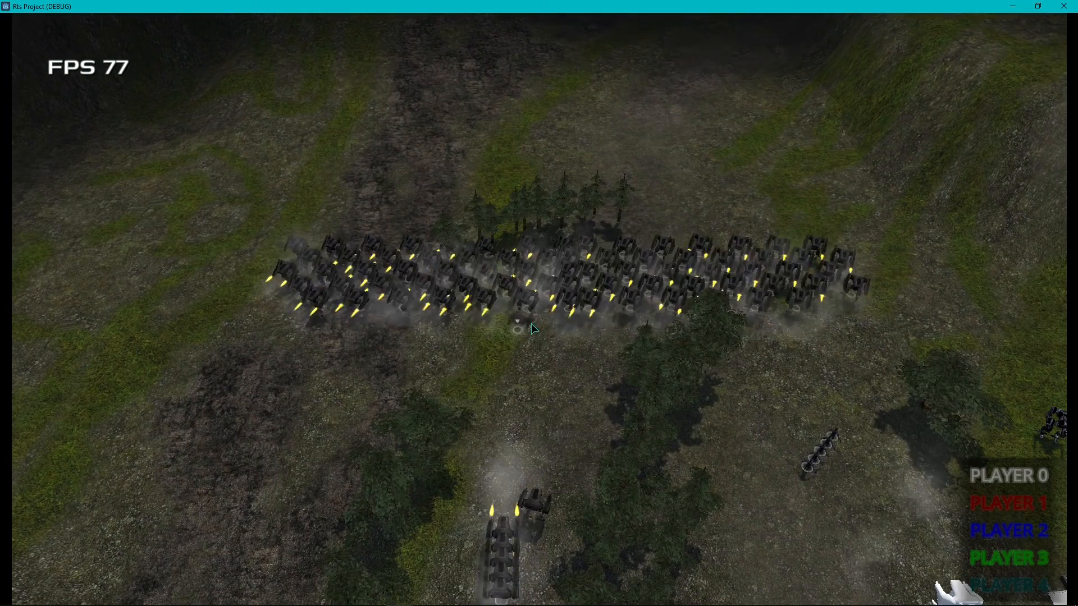
{"action": "right_click", "coordinate": [537, 213]}
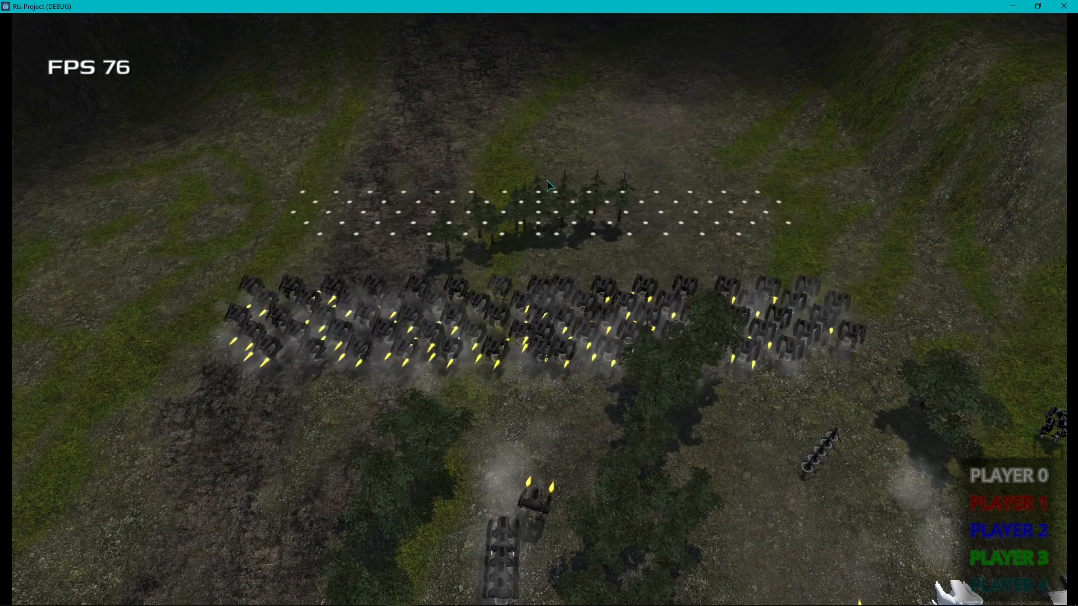
{"action": "right_click", "coordinate": [501, 252]}
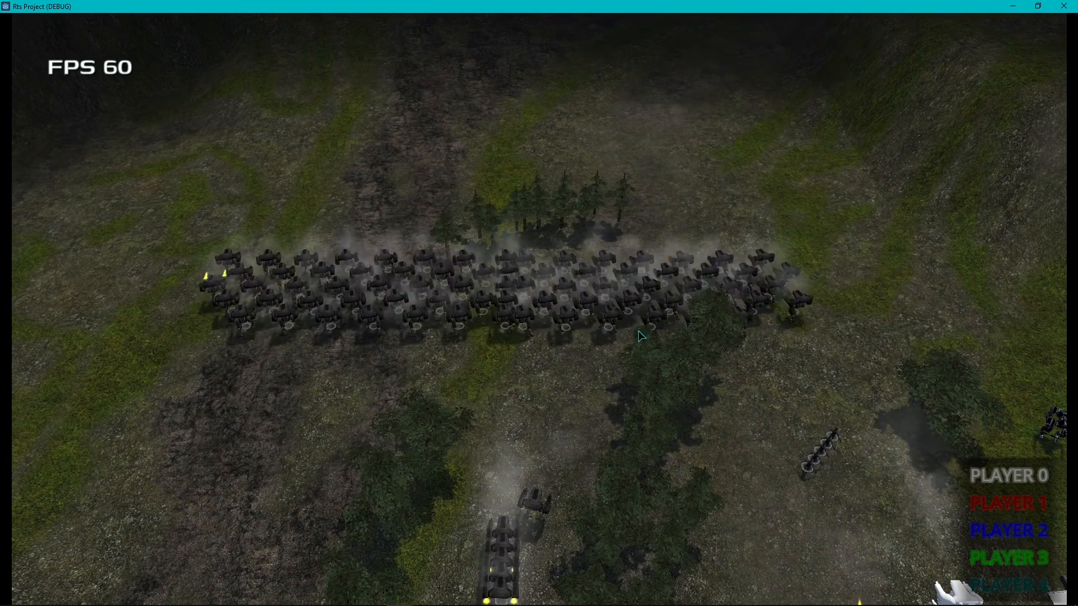
{"action": "right_click", "coordinate": [399, 342]}
{"action": "right_click", "coordinate": [426, 261]}
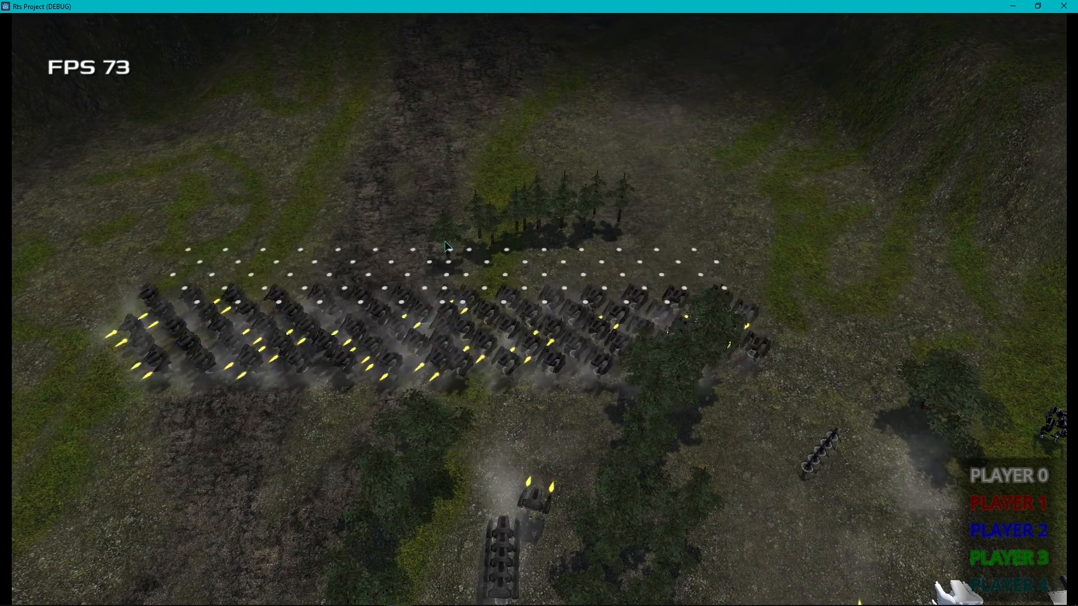
- Adjust the mechs to a narrower, deeper formation, order them toward the pine row and view their smoke up close
{"action": "scroll", "coordinate": [424, 260], "scroll_direction": "down", "scroll_amount": 2}
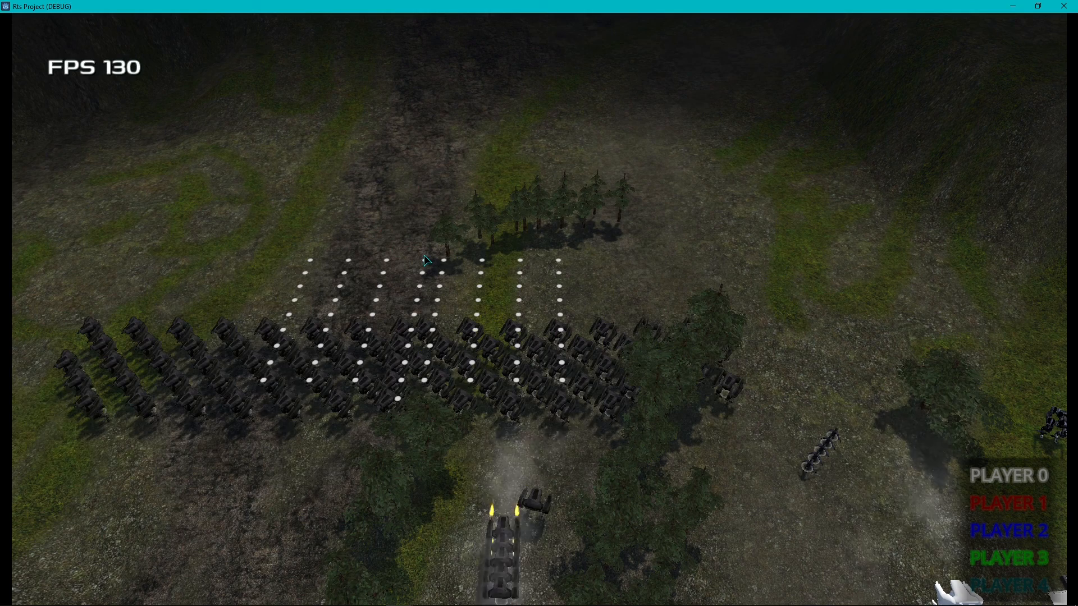
{"action": "scroll", "coordinate": [424, 260], "scroll_direction": "up", "scroll_amount": 2}
{"action": "right_click_drag", "start_coordinate": [430, 237], "coordinate": [433, 233]}
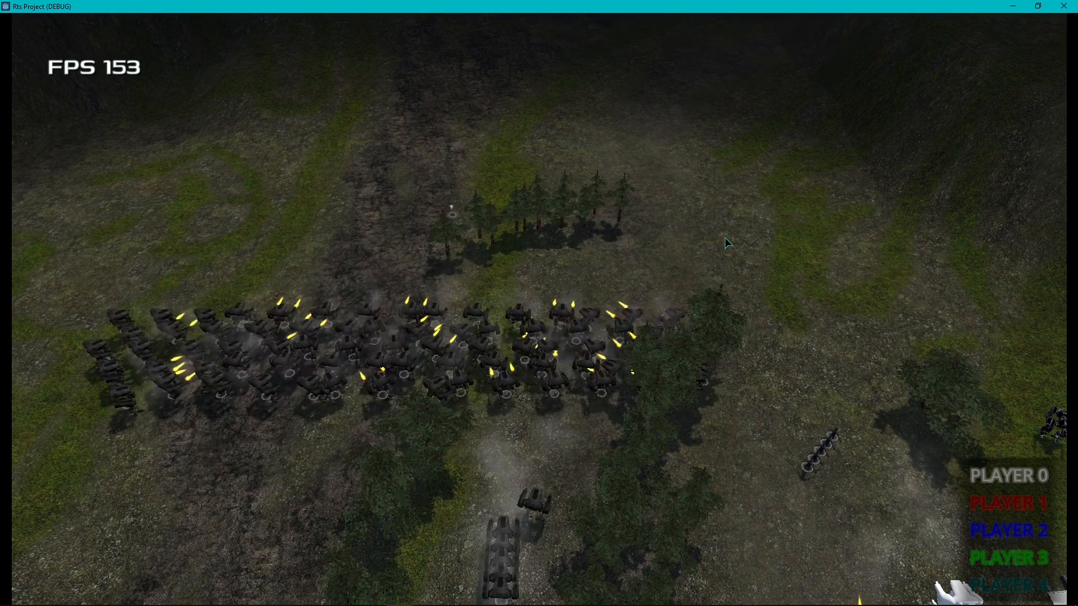
{"action": "scroll", "coordinate": [453, 213], "scroll_direction": "up", "scroll_amount": 4}
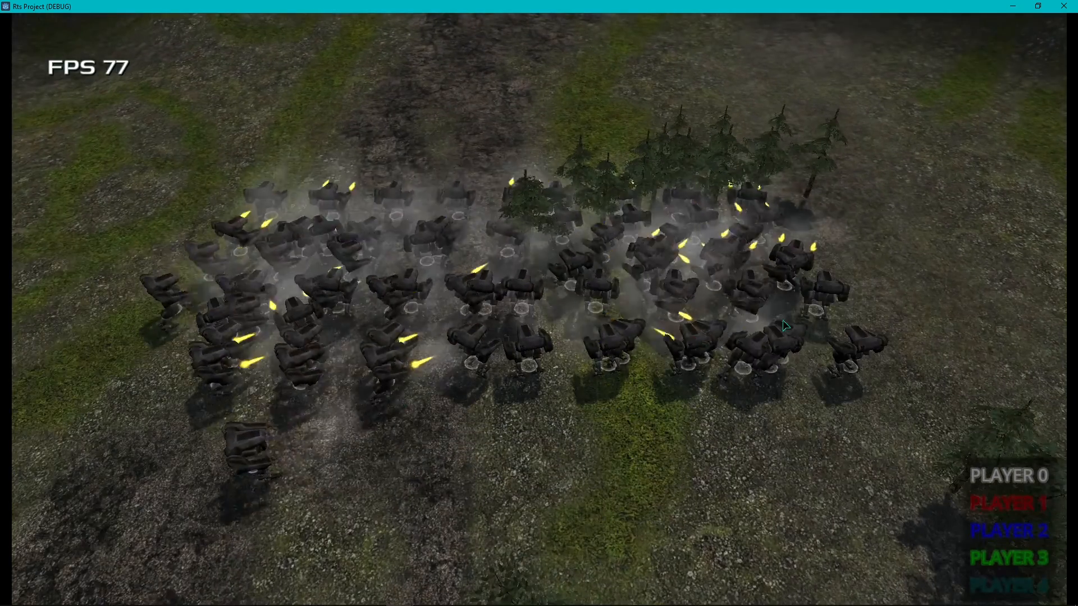
- Order the mechs to turn back and march up past the pines, examining muzzle flashes and smoke near and far
{"action": "right_click_drag", "start_coordinate": [459, 278], "coordinate": [454, 321]}
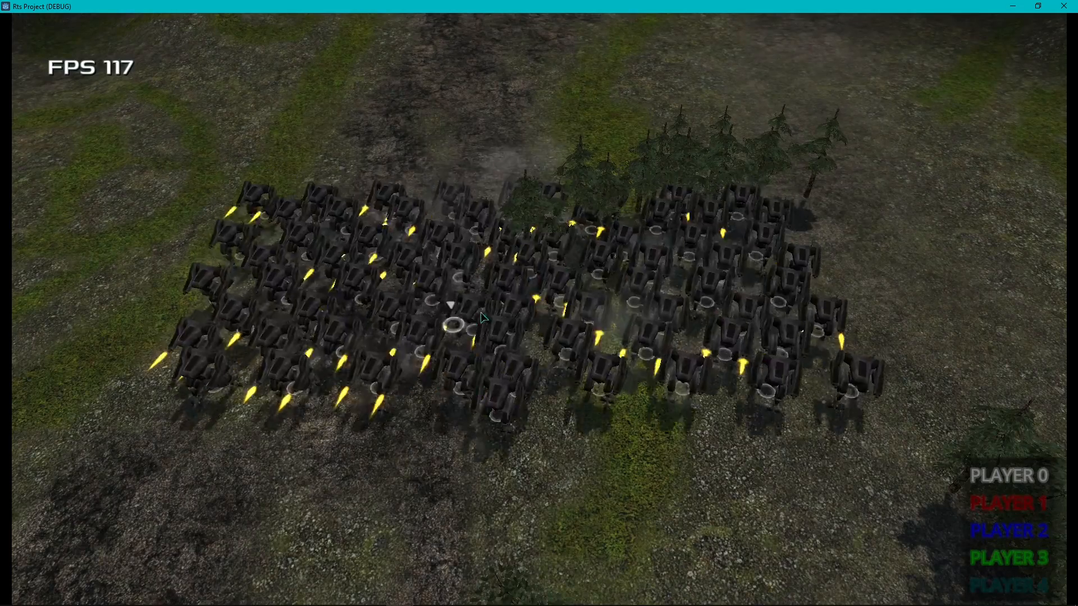
{"action": "right_click_drag", "start_coordinate": [471, 208], "coordinate": [476, 101]}
{"action": "scroll", "coordinate": [650, 268], "scroll_direction": "down", "scroll_amount": 4}
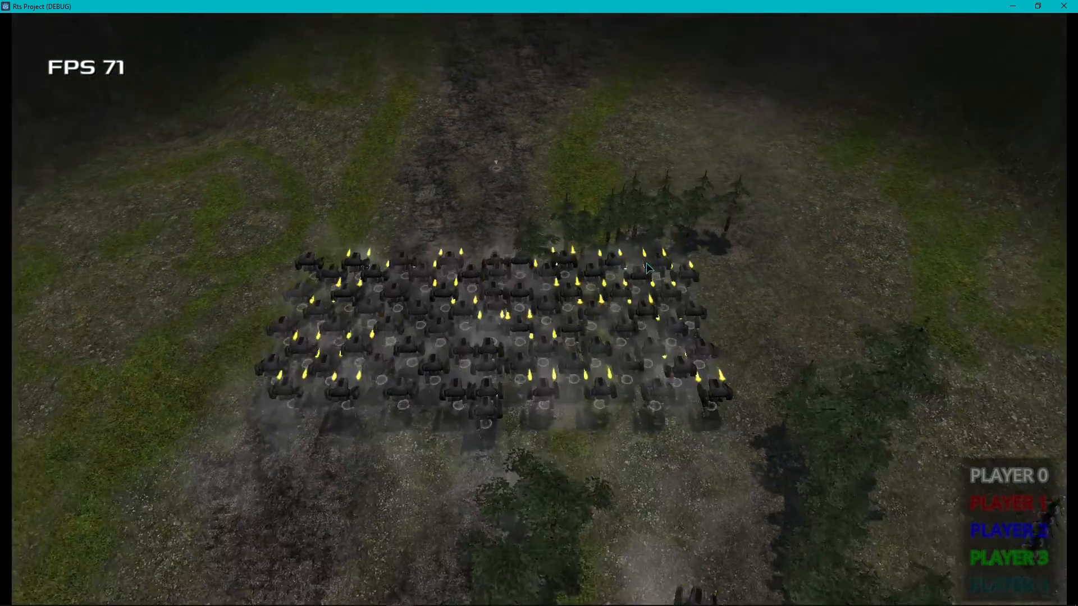
{"action": "right_click_drag", "start_coordinate": [603, 215], "coordinate": [584, 171]}
{"action": "scroll", "coordinate": [584, 244], "scroll_direction": "up", "scroll_amount": 4}
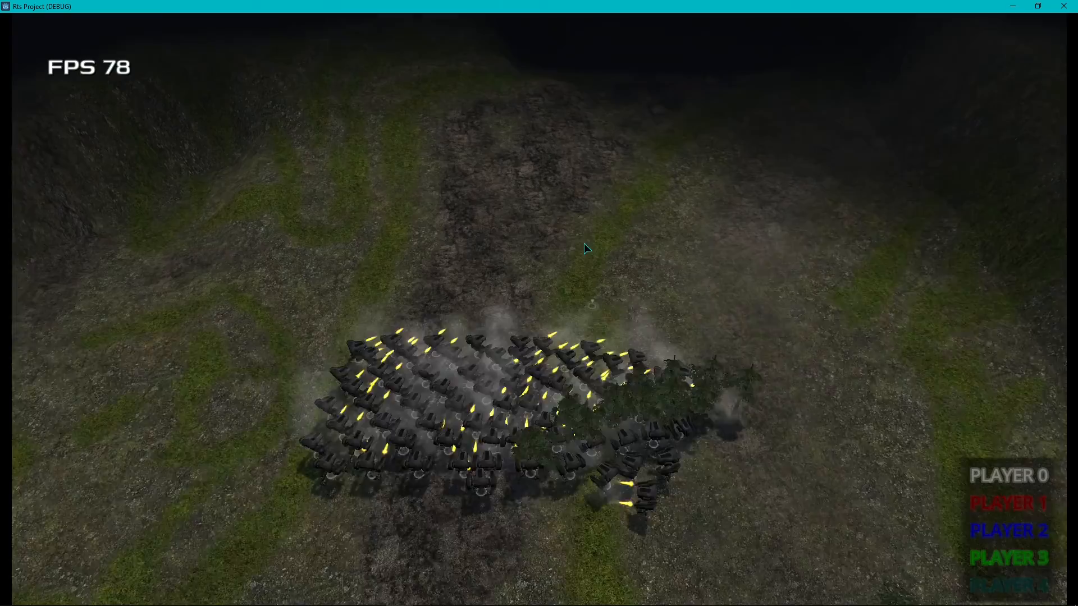
- Reposition the mech formation on the open ground beyond the pine row and examine the overlapping smoke from several distances
{"action": "key", "text": "d"}
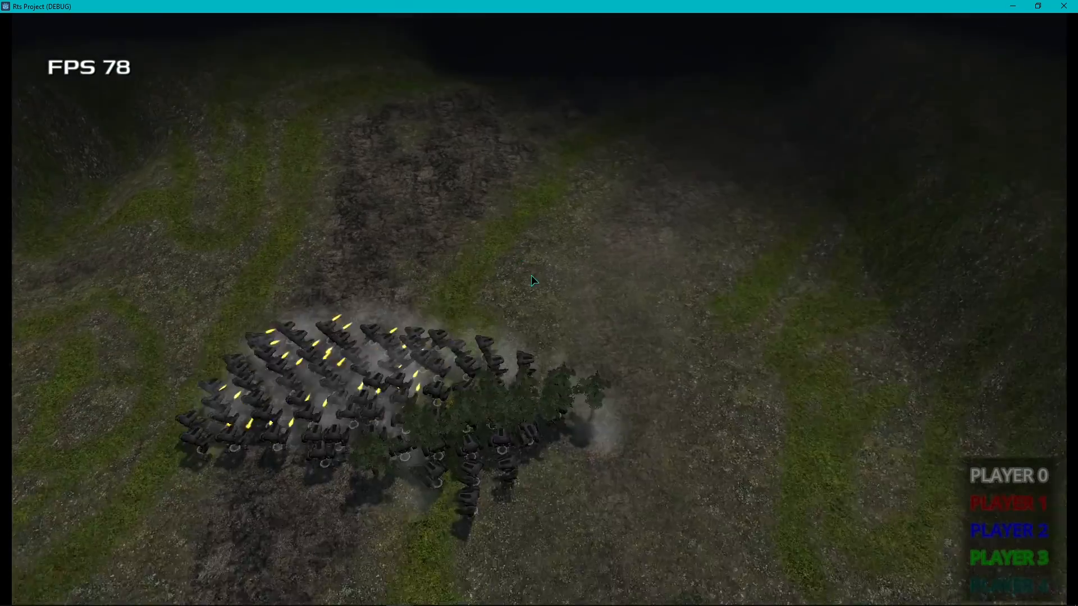
{"action": "key", "text": "s"}
{"action": "mouse_move", "coordinate": [529, 247]}
{"action": "right_mouse_down"}
{"action": "mouse_move", "coordinate": [535, 229]}
{"action": "mouse_move", "coordinate": [509, 187]}
{"action": "mouse_move", "coordinate": [518, 181]}
{"action": "right_mouse_up"}
{"action": "key", "text": "w"}
{"action": "scroll", "coordinate": [622, 318], "scroll_direction": "up", "scroll_amount": 4}
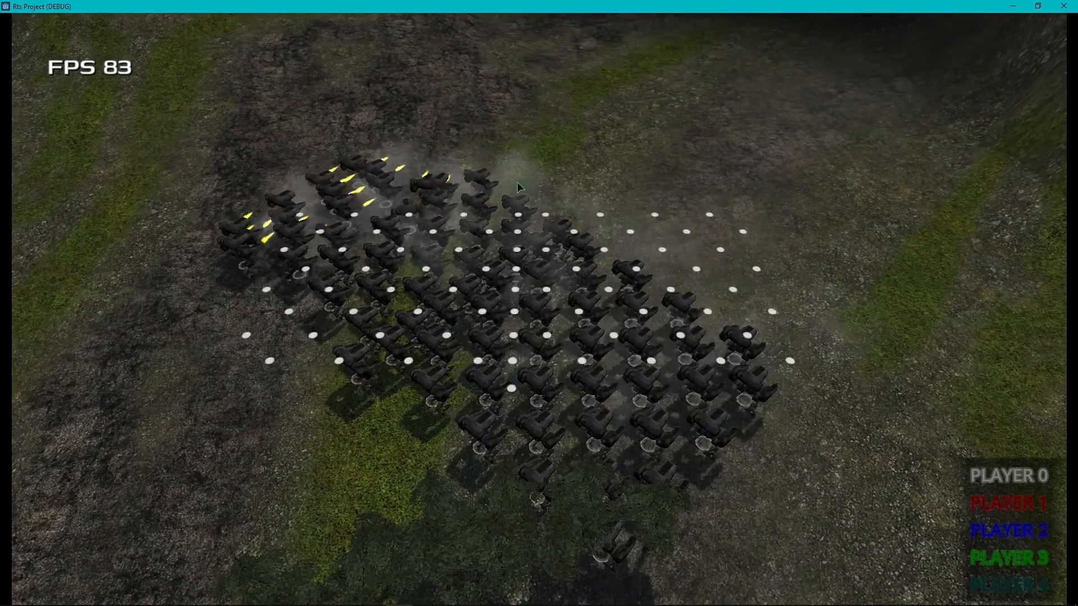
{"action": "scroll", "coordinate": [634, 184], "scroll_direction": "up", "scroll_amount": 2}
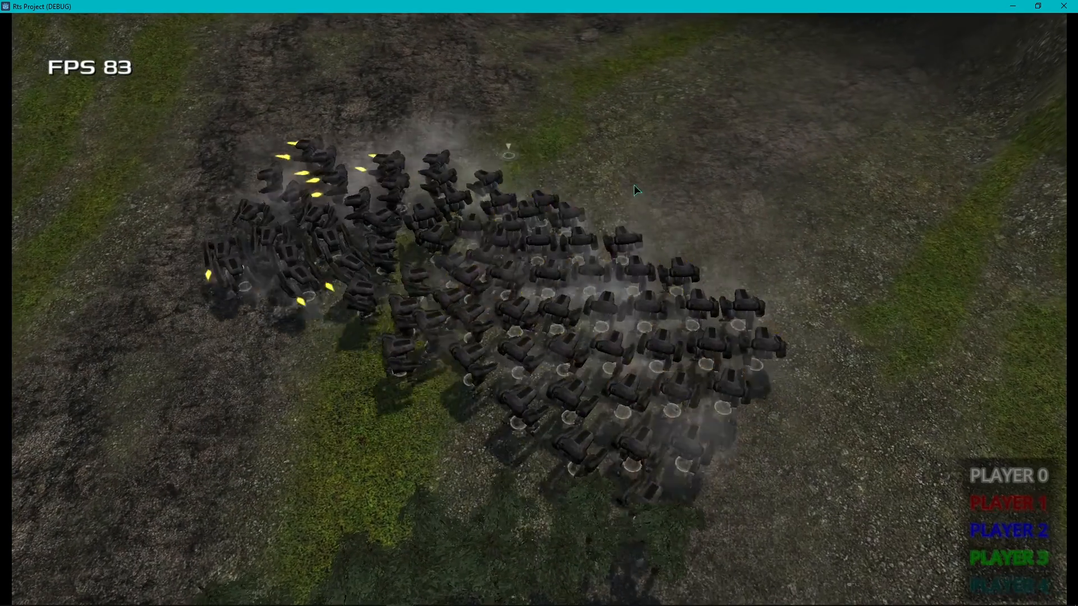
{"action": "right_click_drag", "start_coordinate": [500, 228], "coordinate": [497, 208]}
{"action": "right_click_drag", "start_coordinate": [468, 315], "coordinate": [468, 290]}
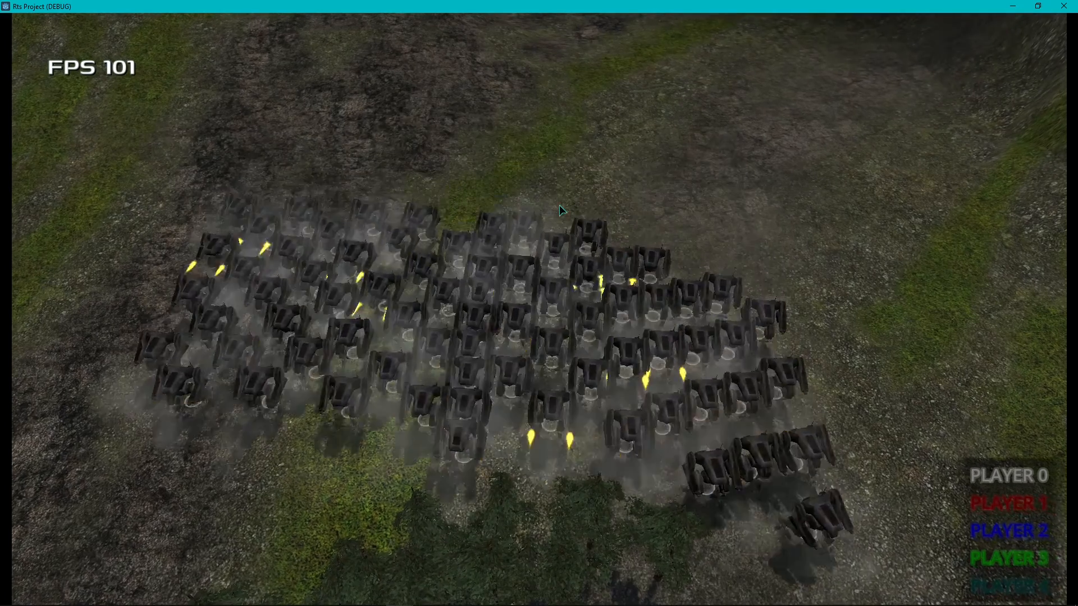
{"action": "scroll", "coordinate": [562, 224], "scroll_direction": "down", "scroll_amount": 3}
{"action": "right_click_drag", "start_coordinate": [505, 191], "coordinate": [504, 177]}
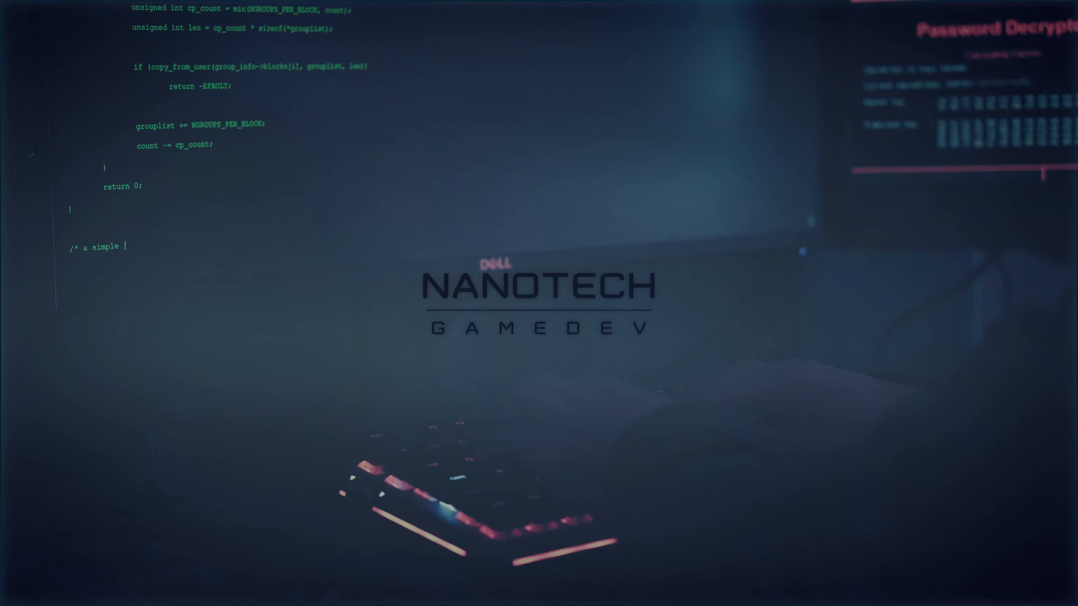